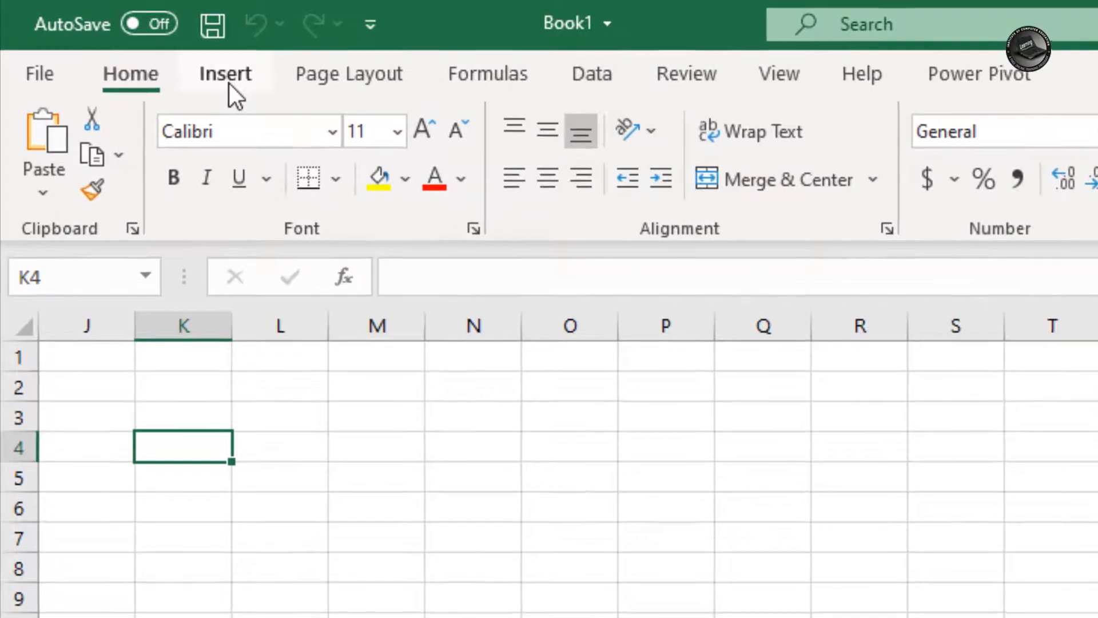
pyautogui.click(231, 73)
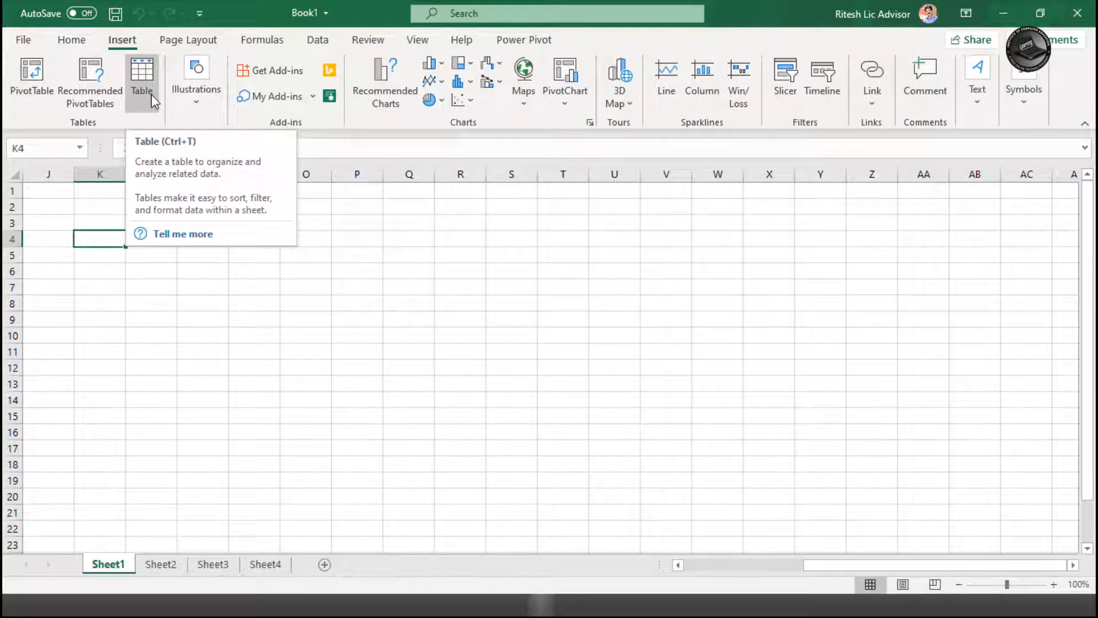
pyautogui.click(185, 315)
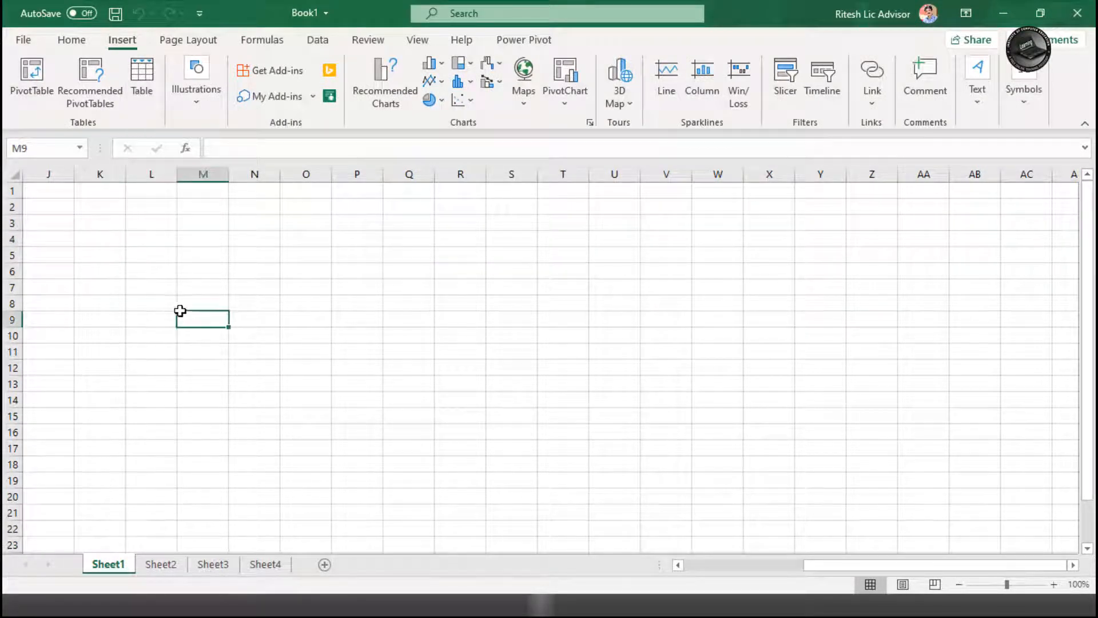
pyautogui.click(115, 238)
pyautogui.click(109, 220)
pyautogui.click(105, 202)
pyautogui.click(109, 235)
pyautogui.click(108, 220)
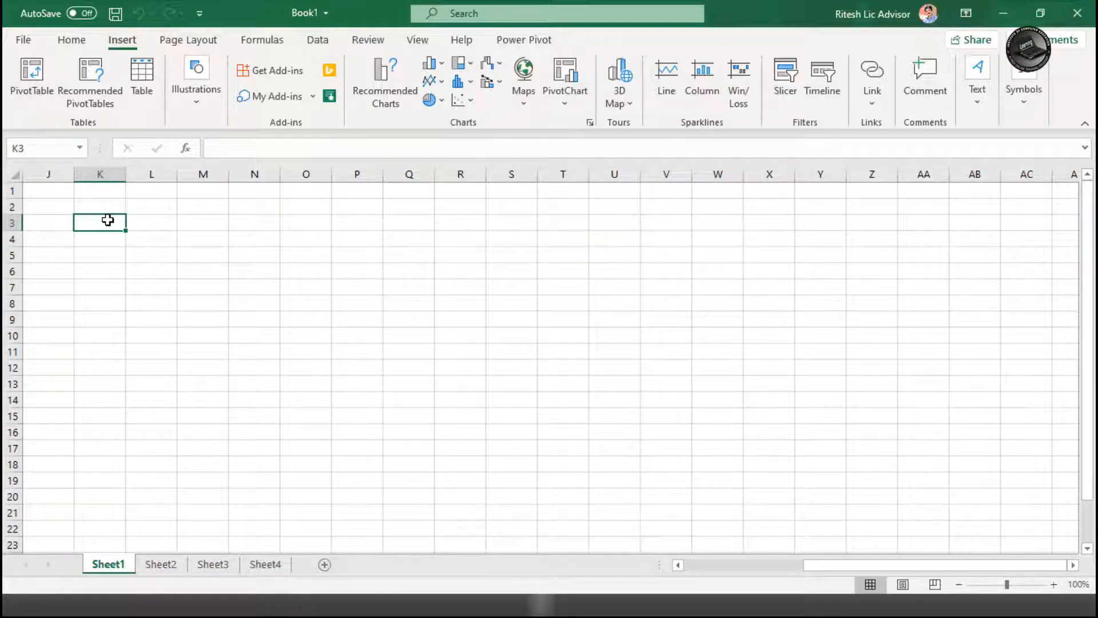
pyautogui.click(103, 210)
pyautogui.click(105, 227)
pyautogui.click(107, 209)
# Step: Switch to Sheet2 and examine which products are listed for each area, down to the table's total row
pyautogui.click(161, 564)
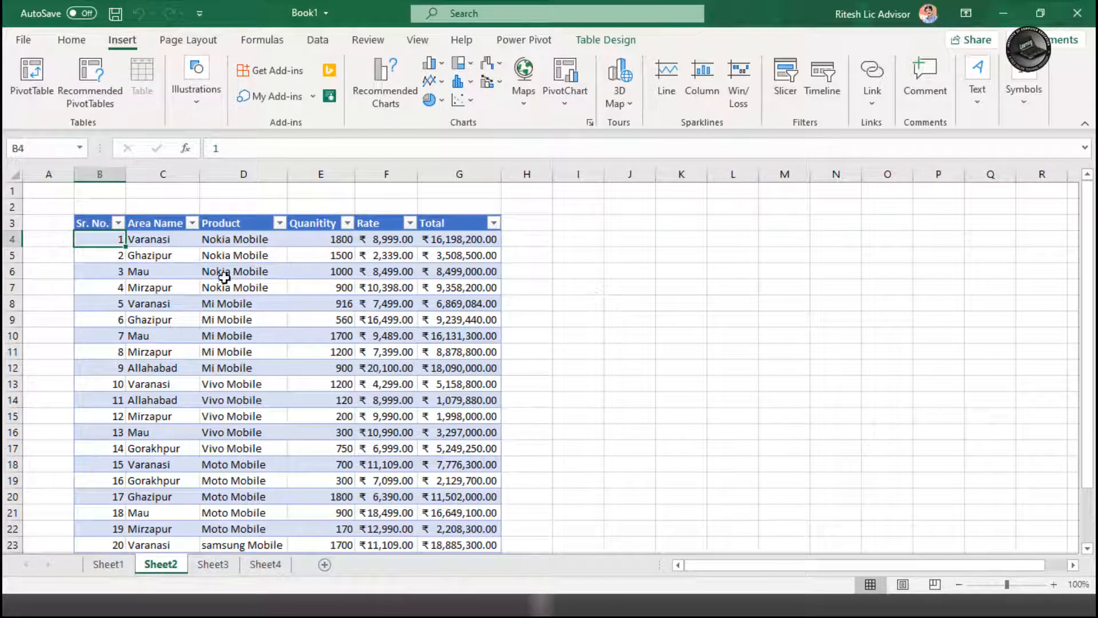
pyautogui.click(157, 244)
pyautogui.click(233, 239)
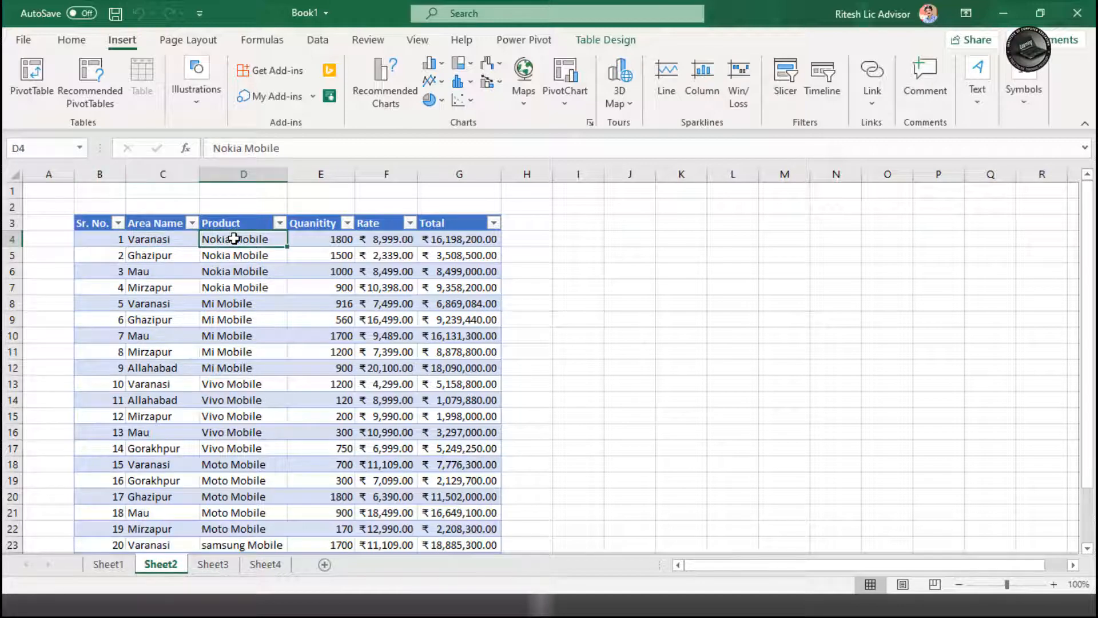
pyautogui.click(137, 258)
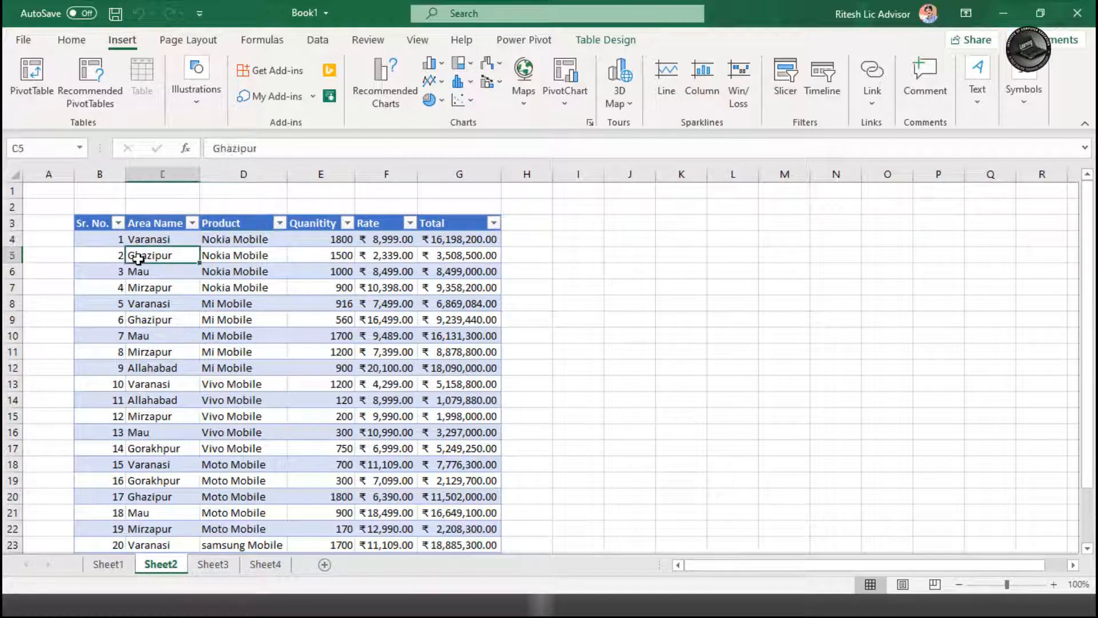
pyautogui.click(237, 257)
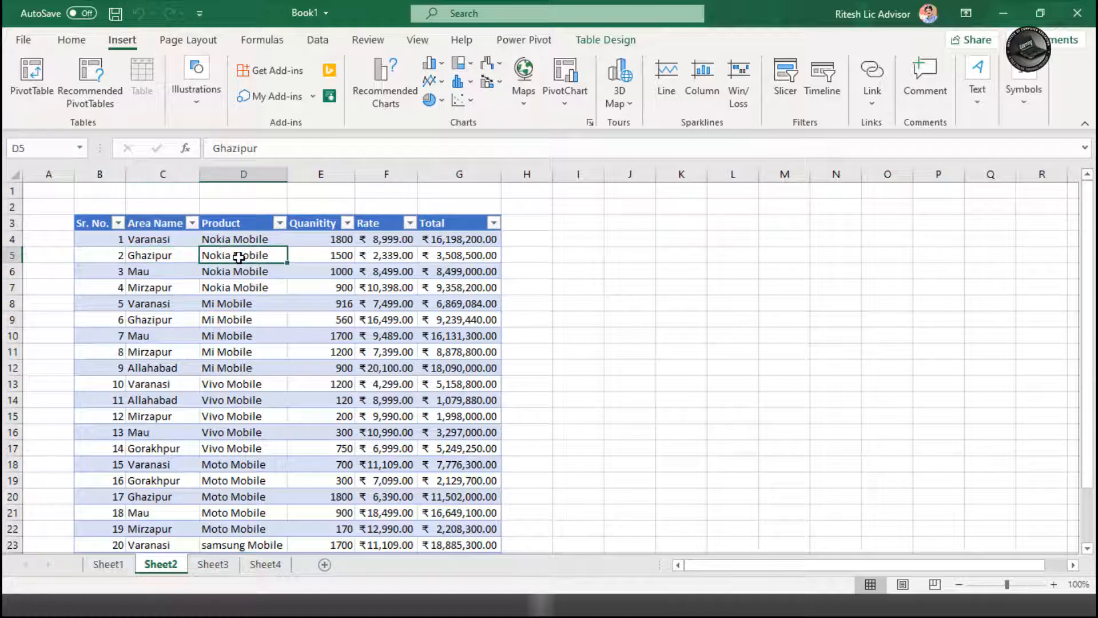
pyautogui.click(173, 269)
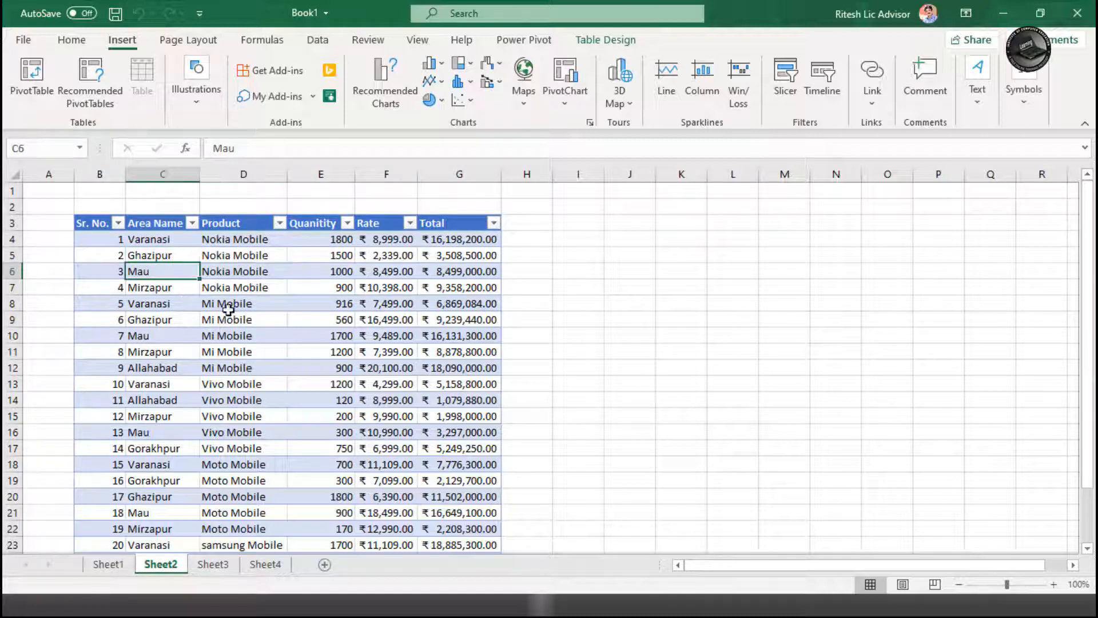
pyautogui.click(143, 289)
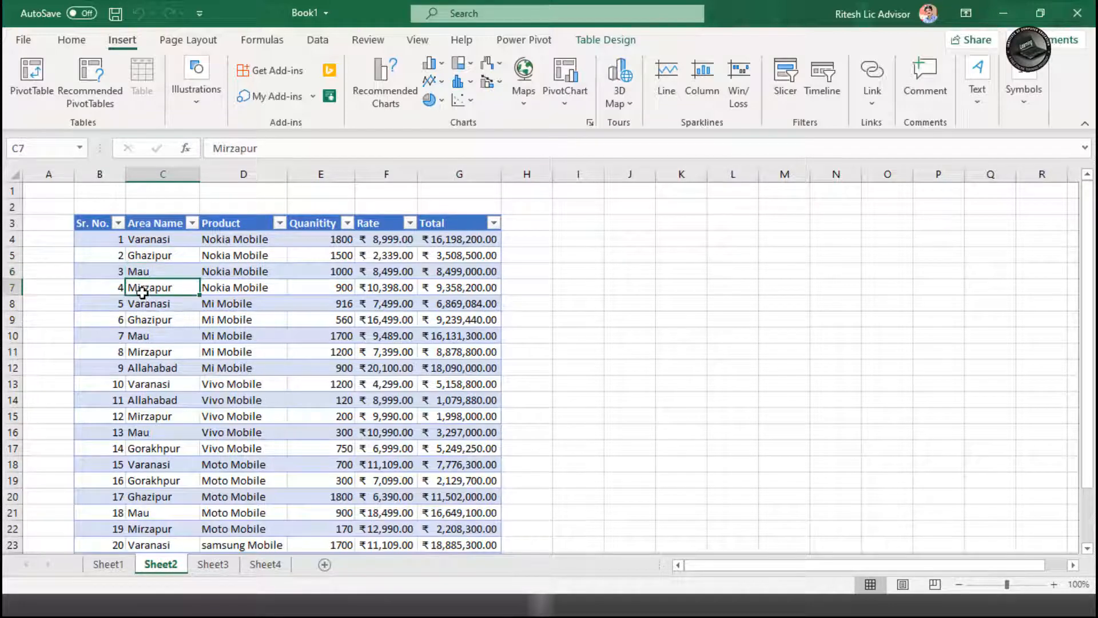
pyautogui.click(231, 292)
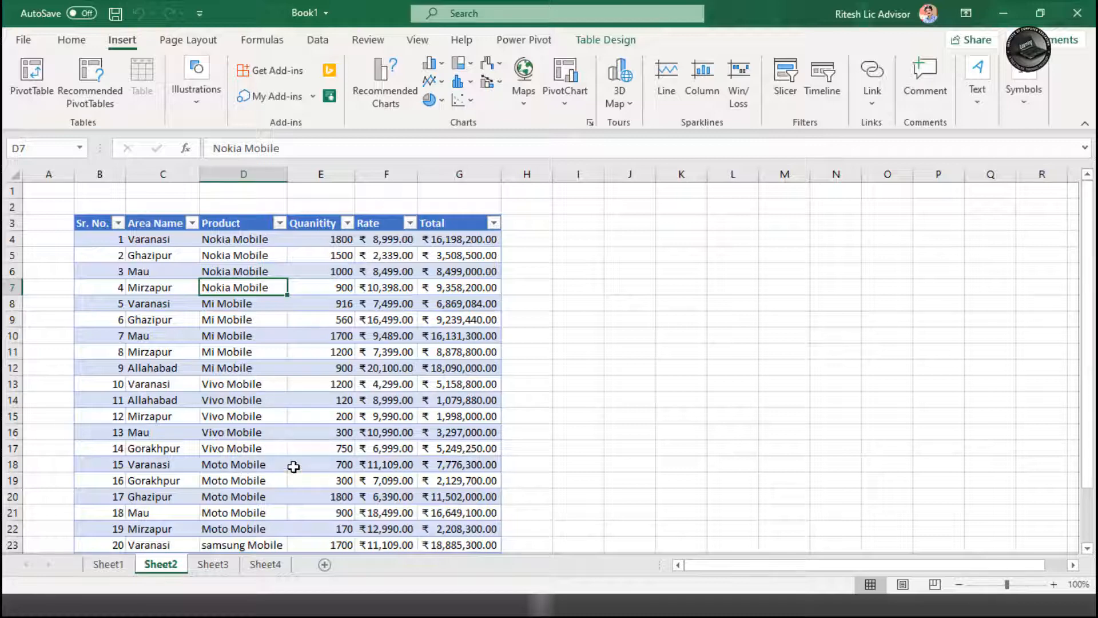
pyautogui.scroll(-4, 292, 451)
pyautogui.scroll(1, 289, 449)
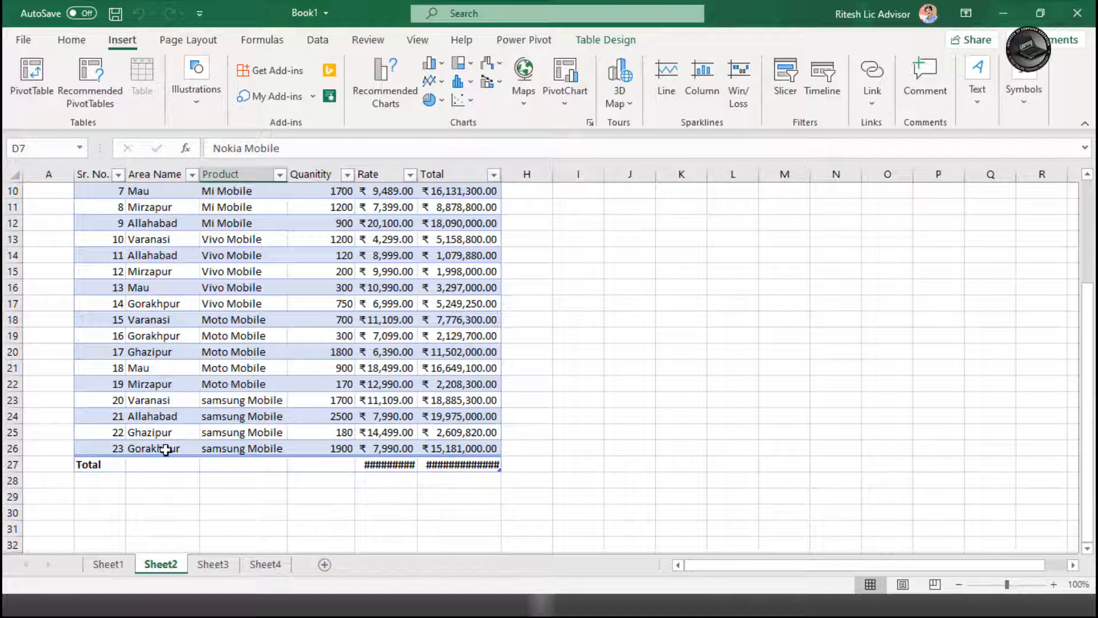
pyautogui.scroll(3, 246, 369)
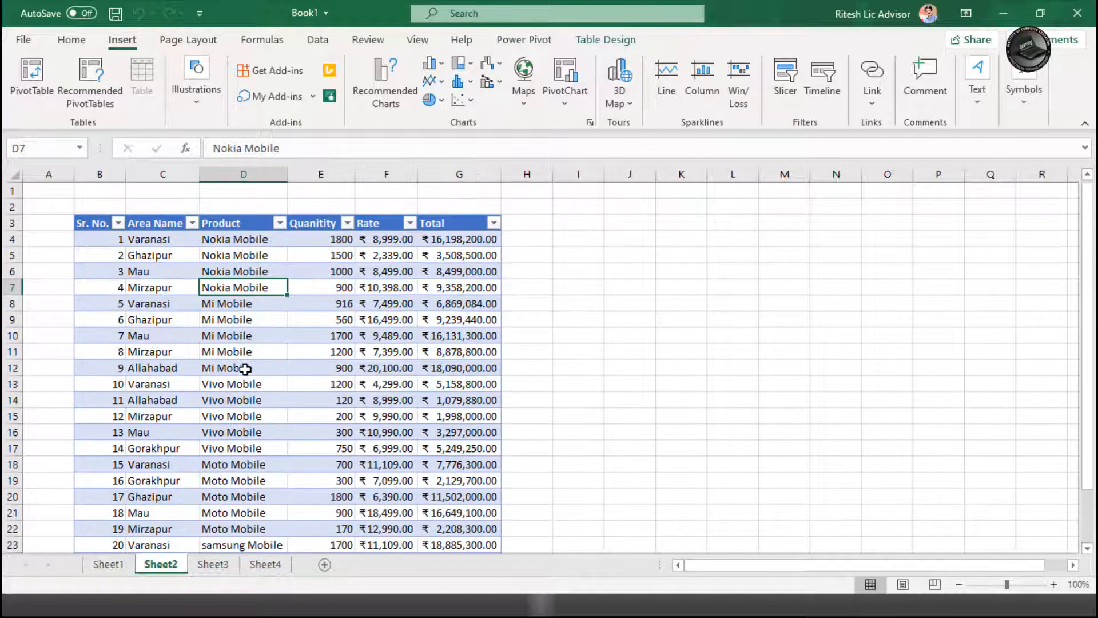
# Step: Examine the Quantity, Rate and Total values in the first records, including the formula behind the Total in G4
pyautogui.click(320, 240)
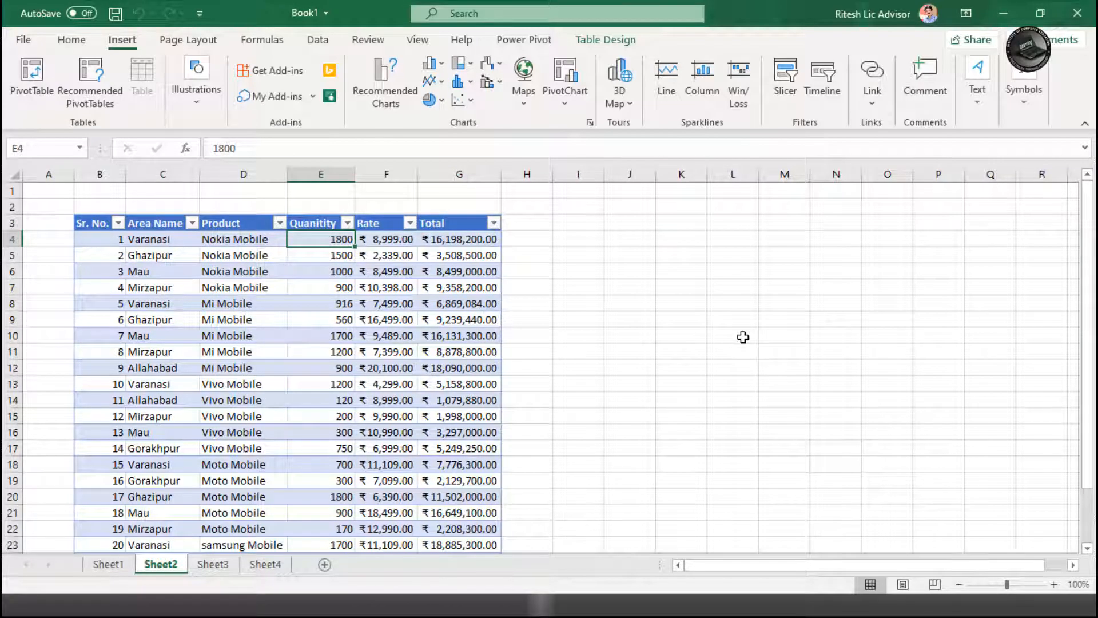
pyautogui.press('Right')
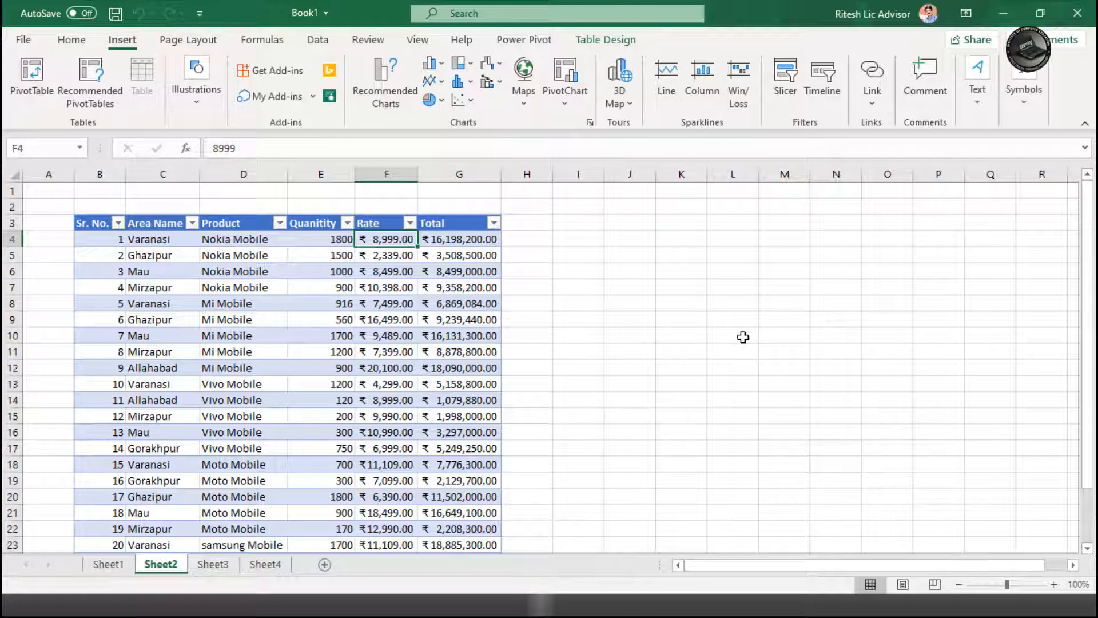
pyautogui.press('Right')
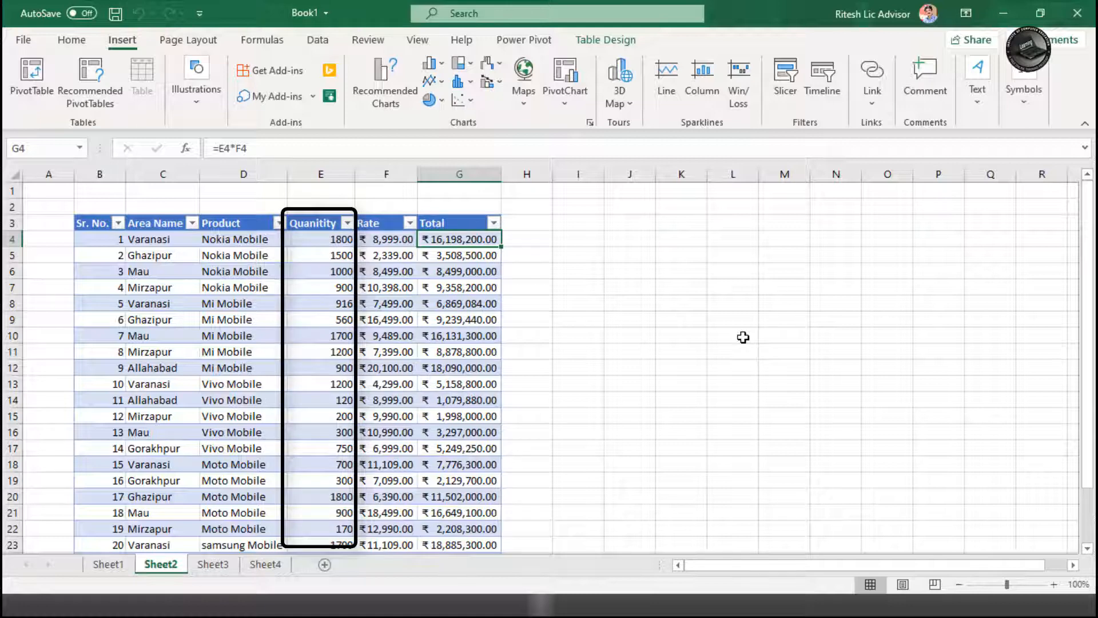
pyautogui.press('Left')
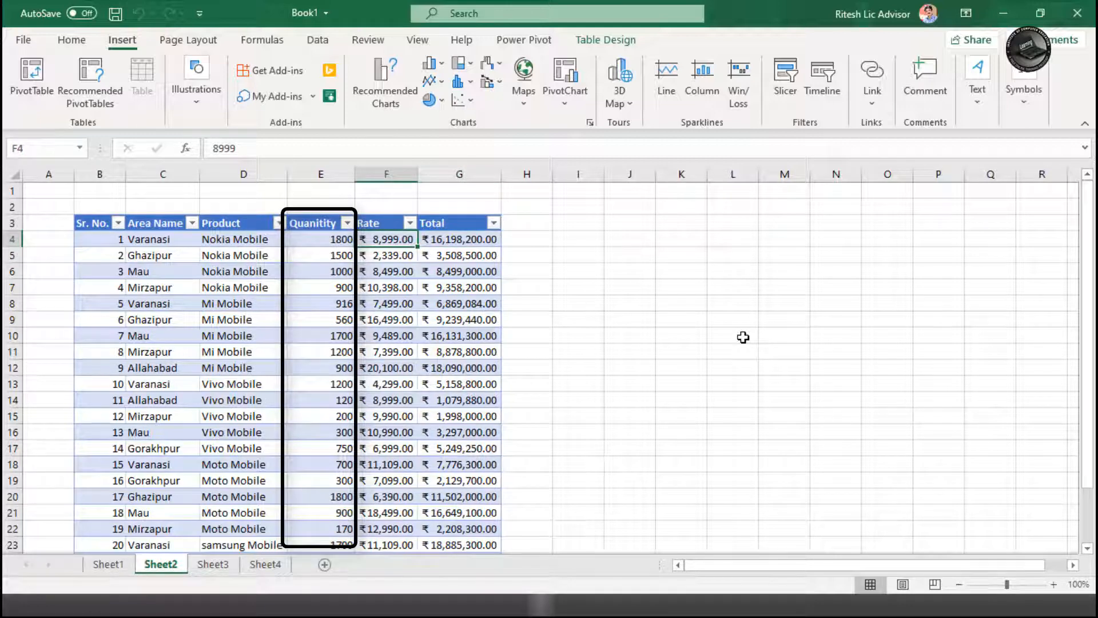
pyautogui.press('Right')
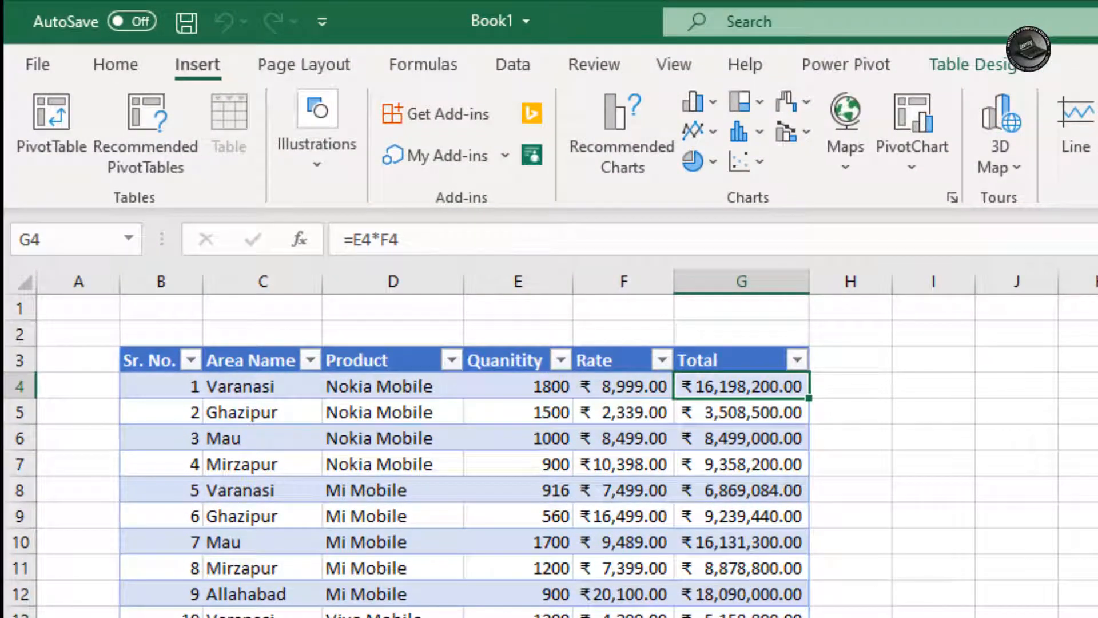
pyautogui.press('Left')
pyautogui.press('Right')
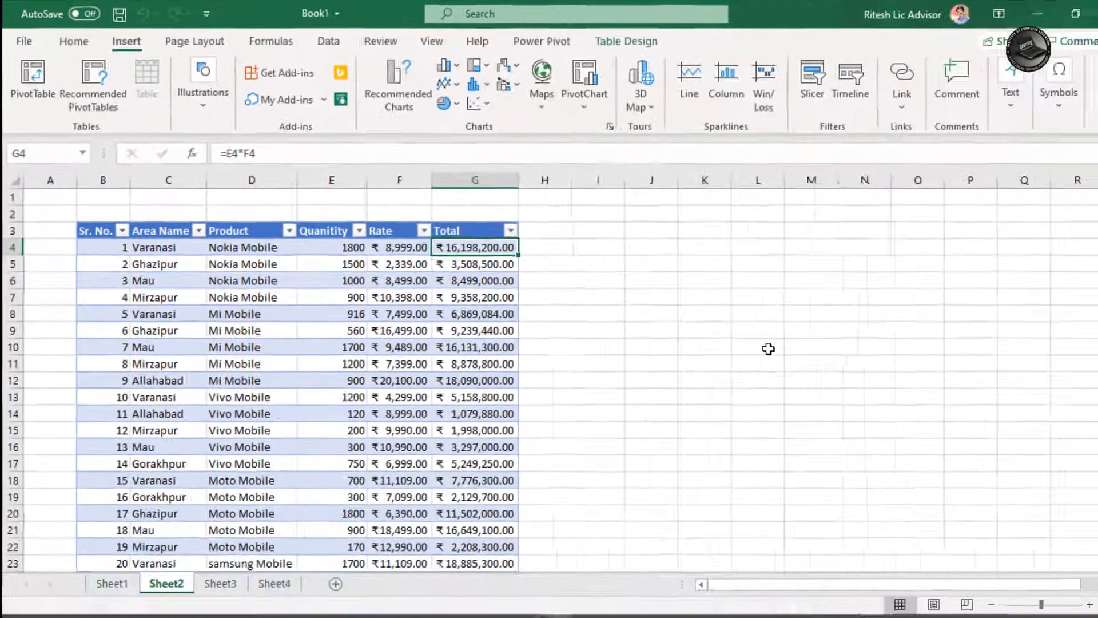
pyautogui.press('Left')
pyautogui.press('Right')
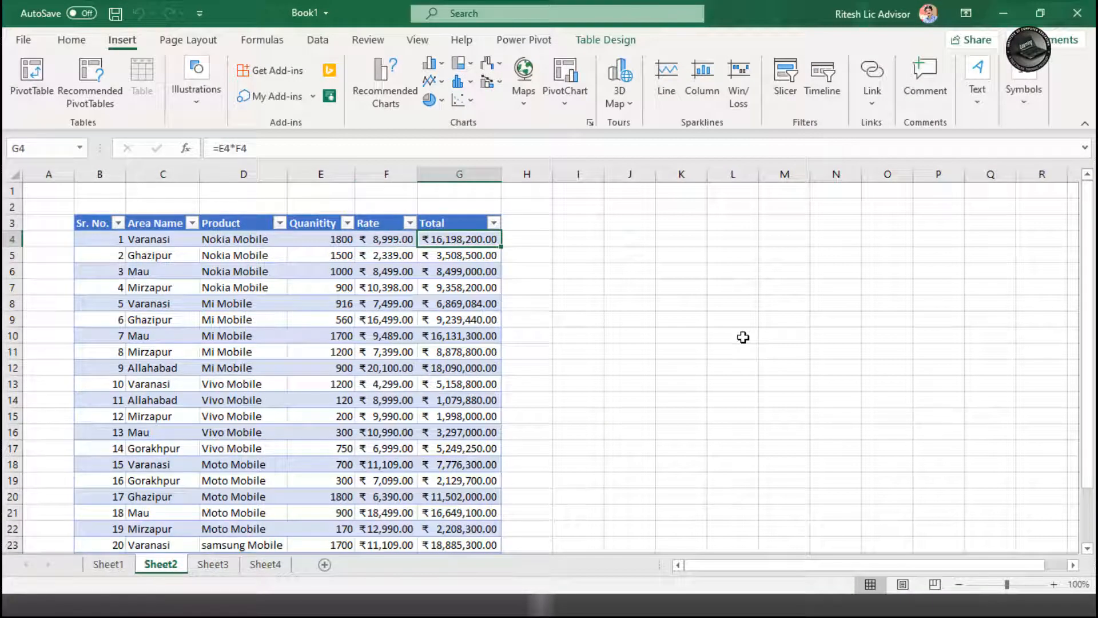
pyautogui.press('Left')
pyautogui.press('Left')
pyautogui.press('Down')
pyautogui.scroll(-3, 378, 316)
pyautogui.scroll(3, 378, 315)
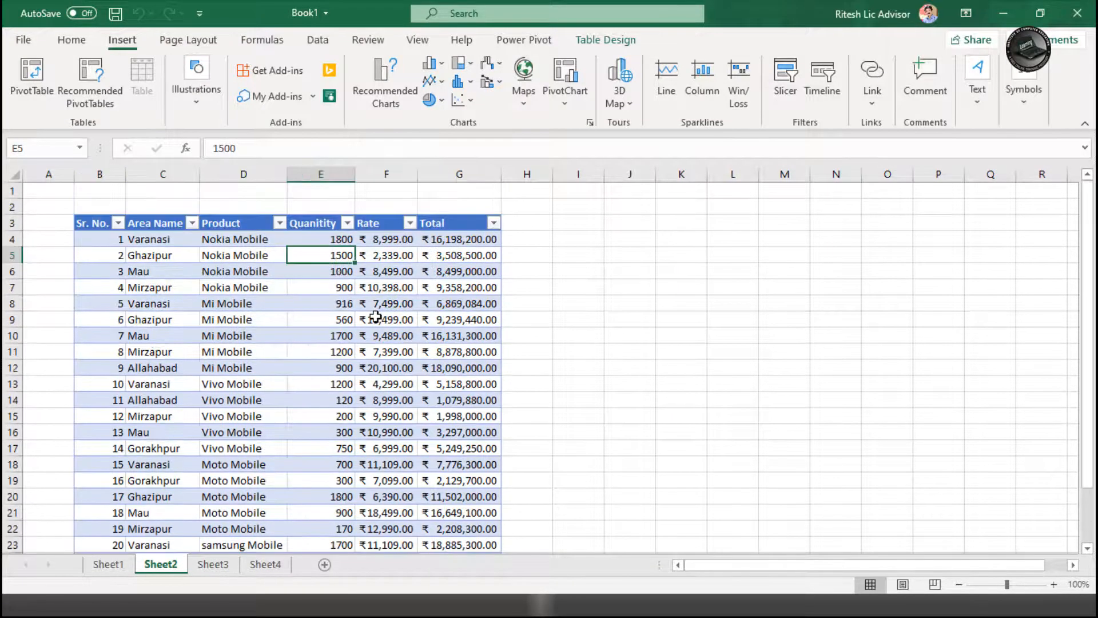
# Step: Examine the number format of the Rate values and the table's extent from the header row to the total row
pyautogui.moveTo(384, 236); pyautogui.dragTo(380, 401)
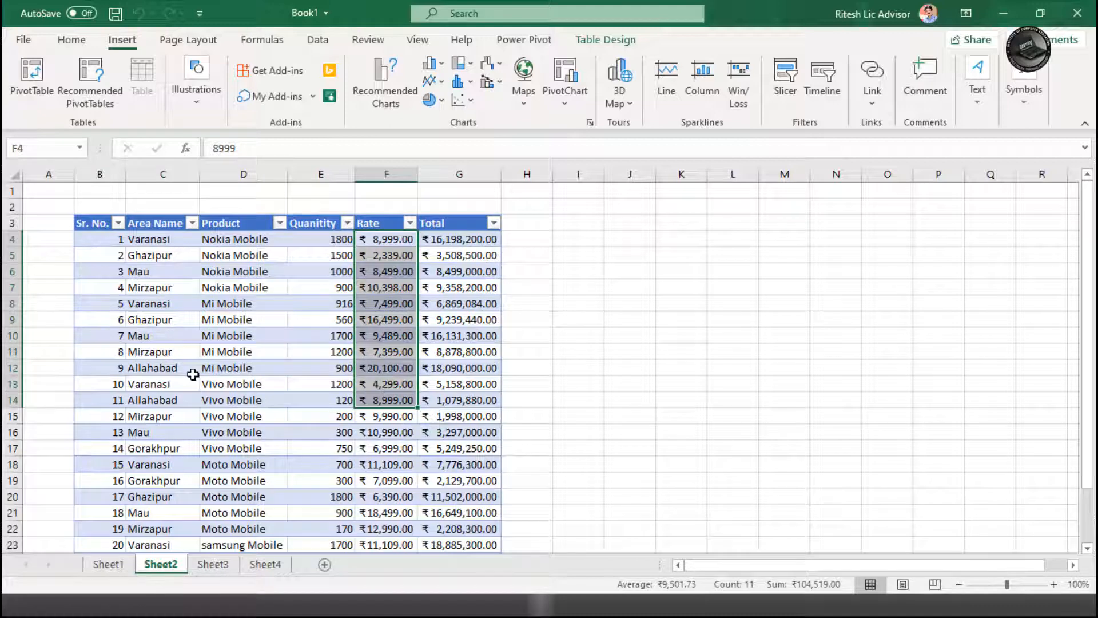
pyautogui.click(386, 287)
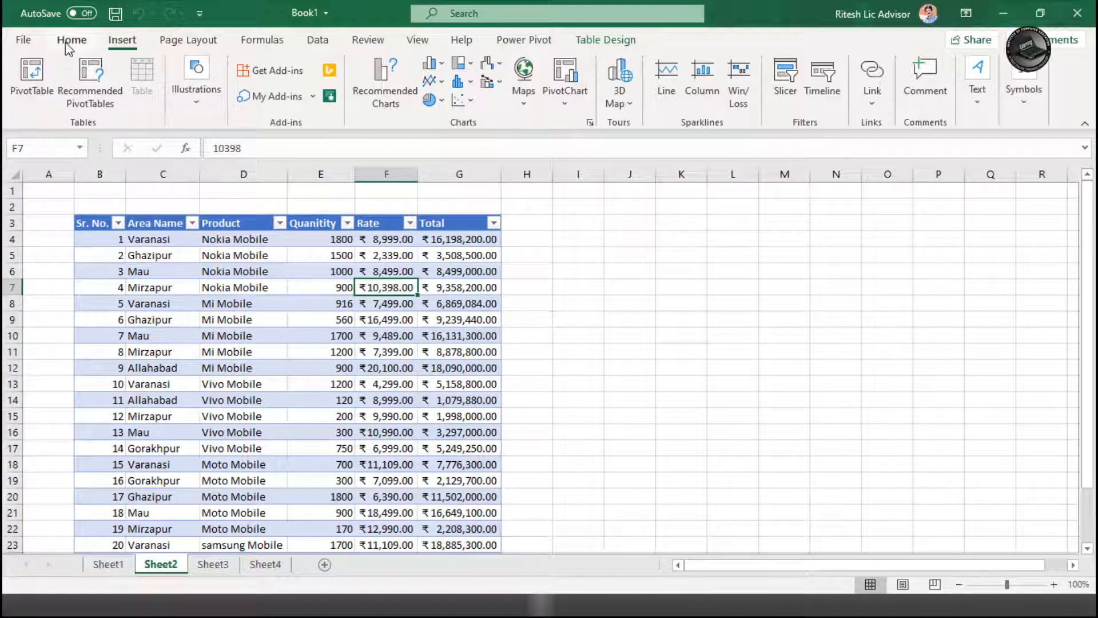
pyautogui.click(70, 41)
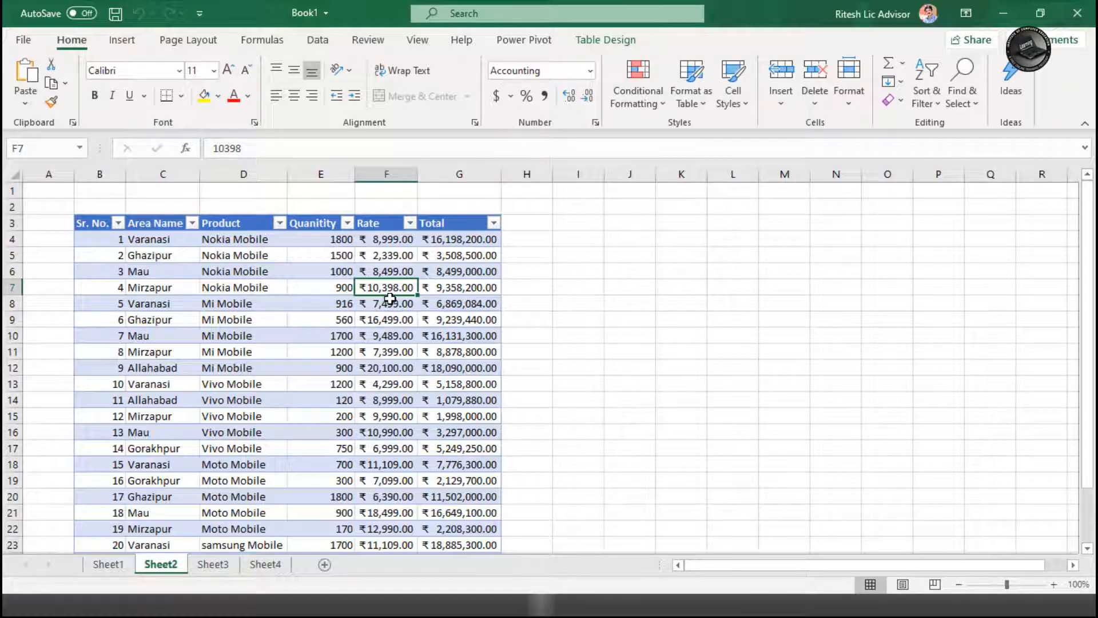
pyautogui.click(391, 323)
pyautogui.click(387, 256)
pyautogui.click(386, 240)
pyautogui.click(389, 303)
pyautogui.hotkey('alt', 'Tab')
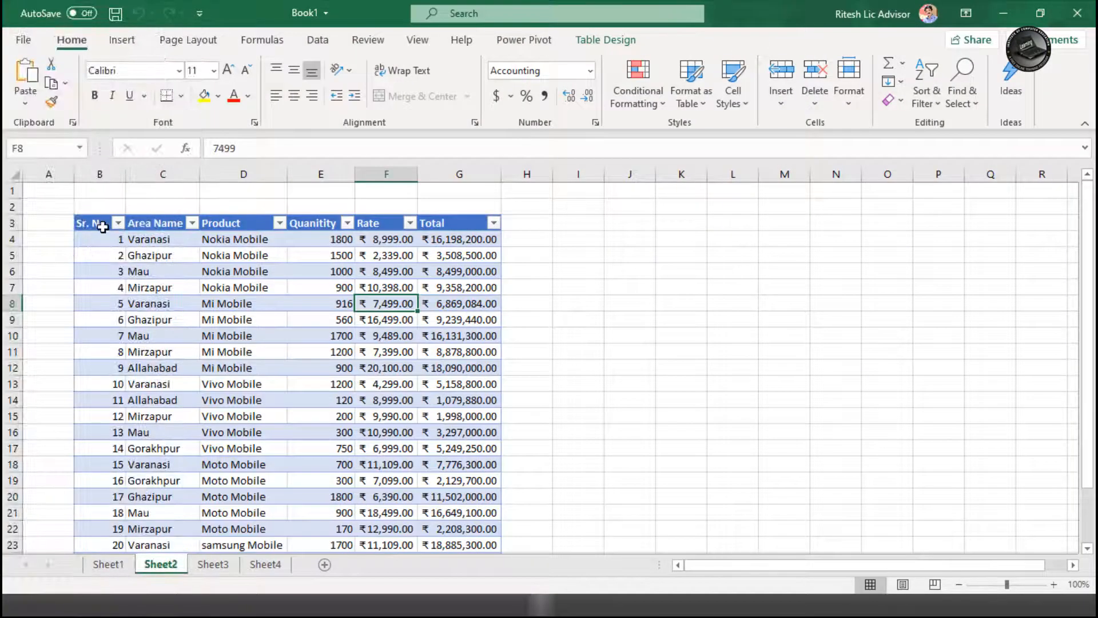
pyautogui.moveTo(103, 226); pyautogui.dragTo(481, 282)
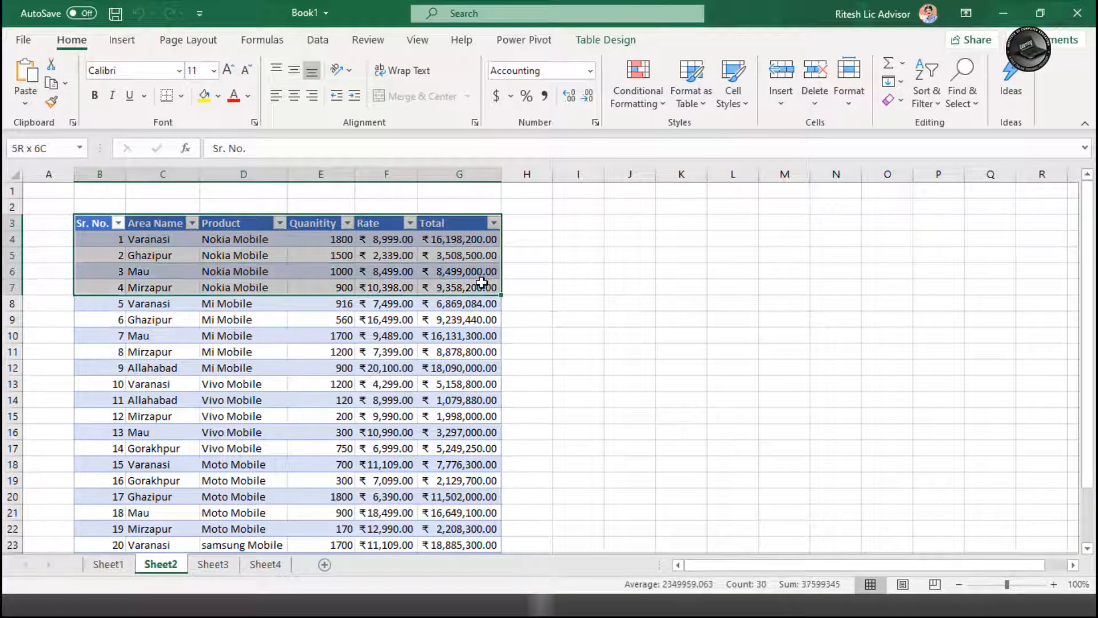
pyautogui.click(297, 335)
pyautogui.scroll(-1, 303, 352)
pyautogui.scroll(-3, 303, 352)
pyautogui.scroll(4, 303, 351)
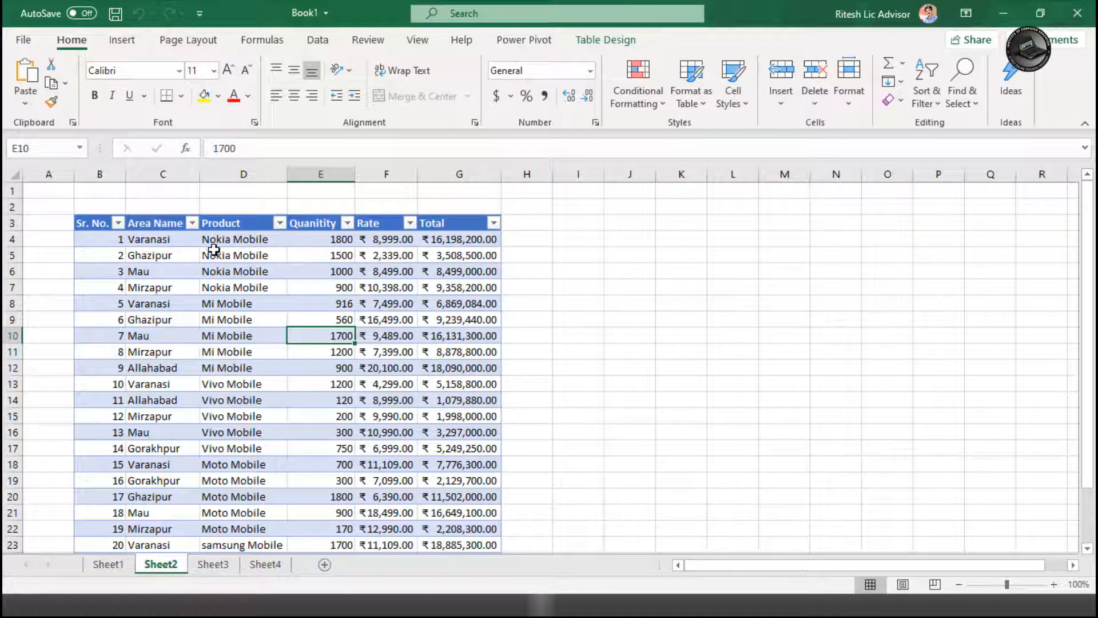
# Step: Filter the table's Area Name column to show only Varanasi
pyautogui.click(193, 224)
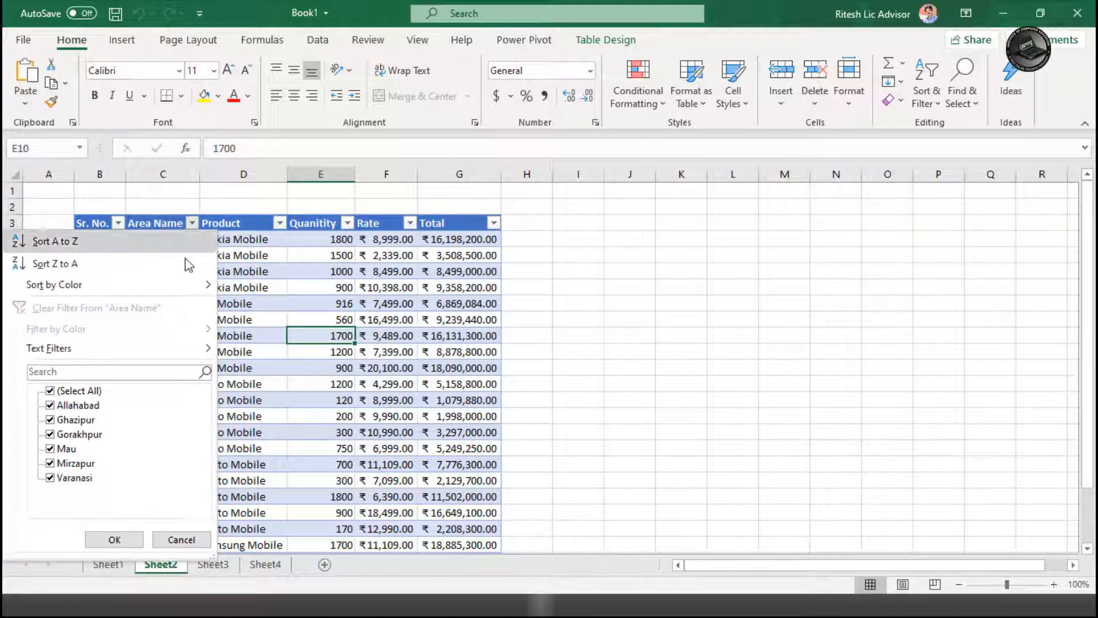
pyautogui.click(50, 392)
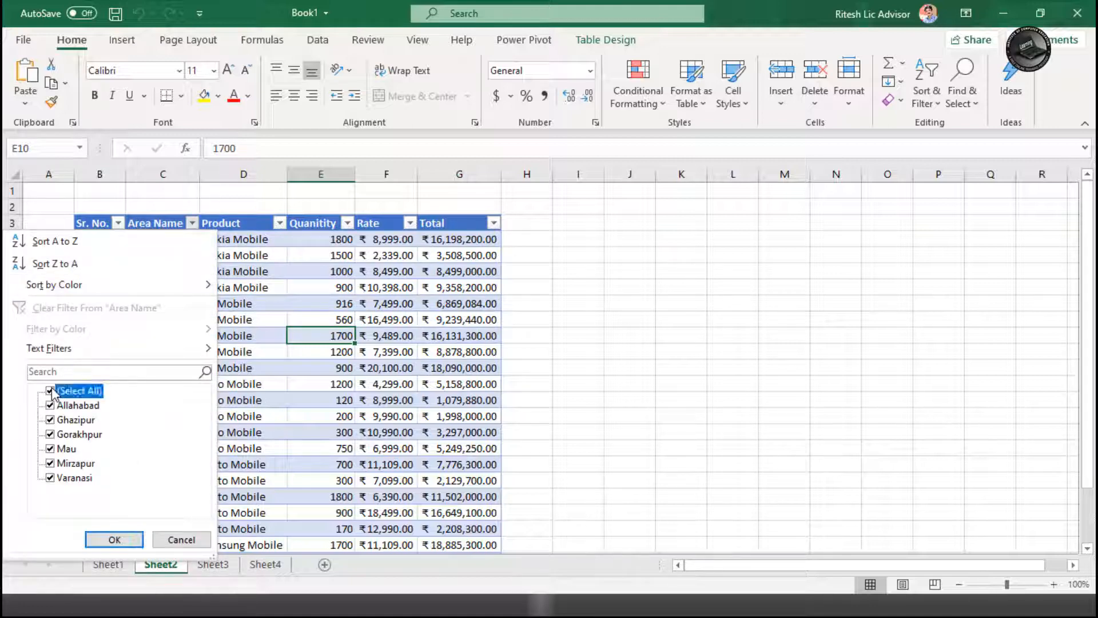
pyautogui.click(51, 478)
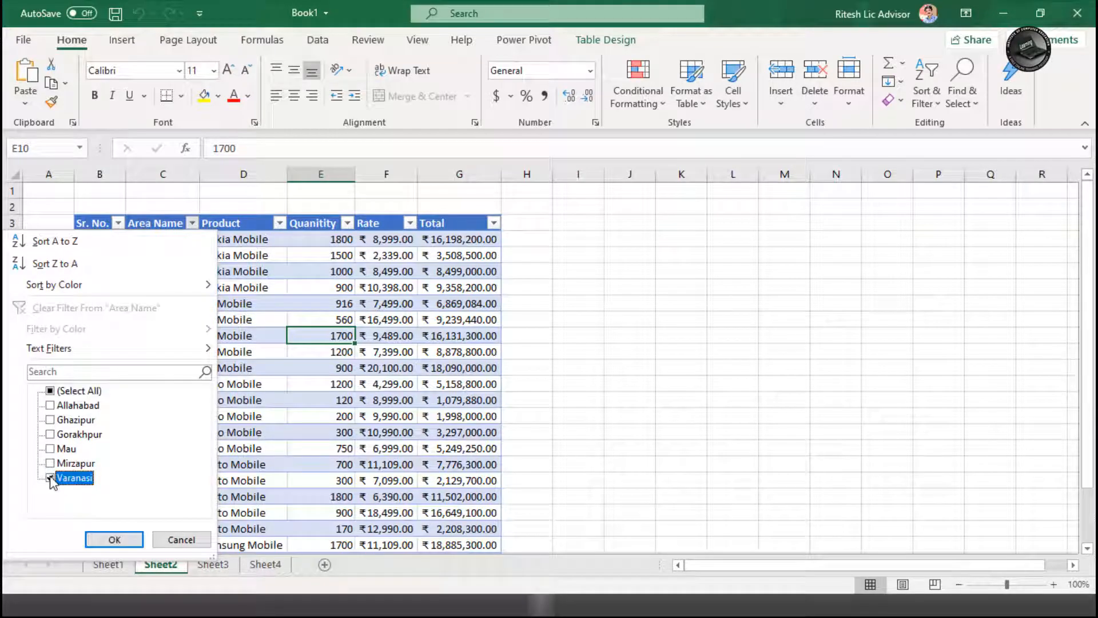
pyautogui.click(114, 539)
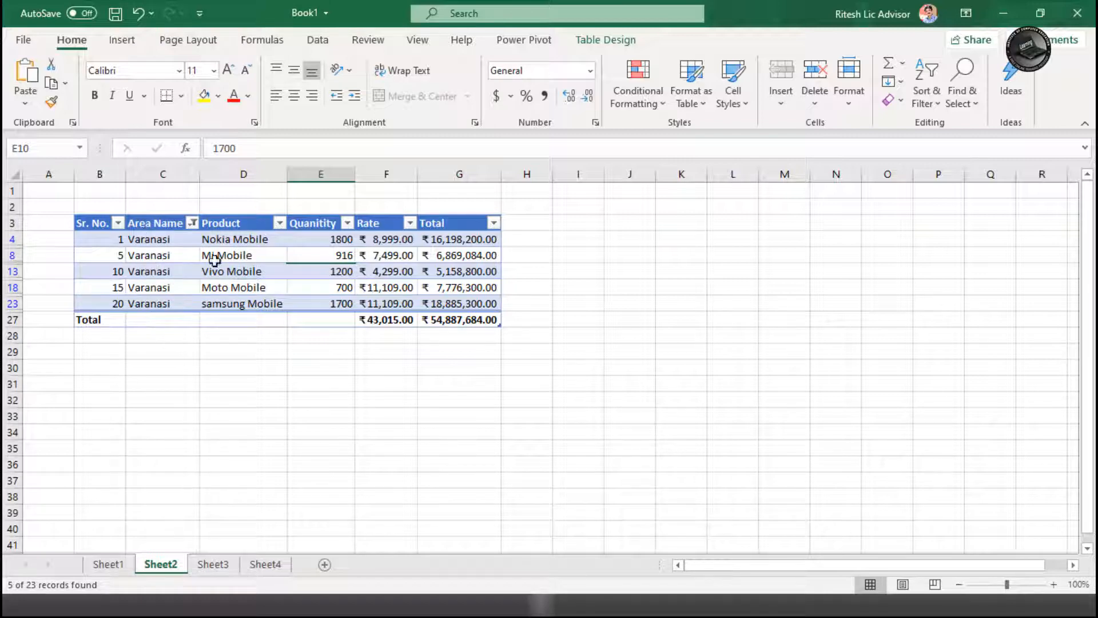
pyautogui.click(432, 283)
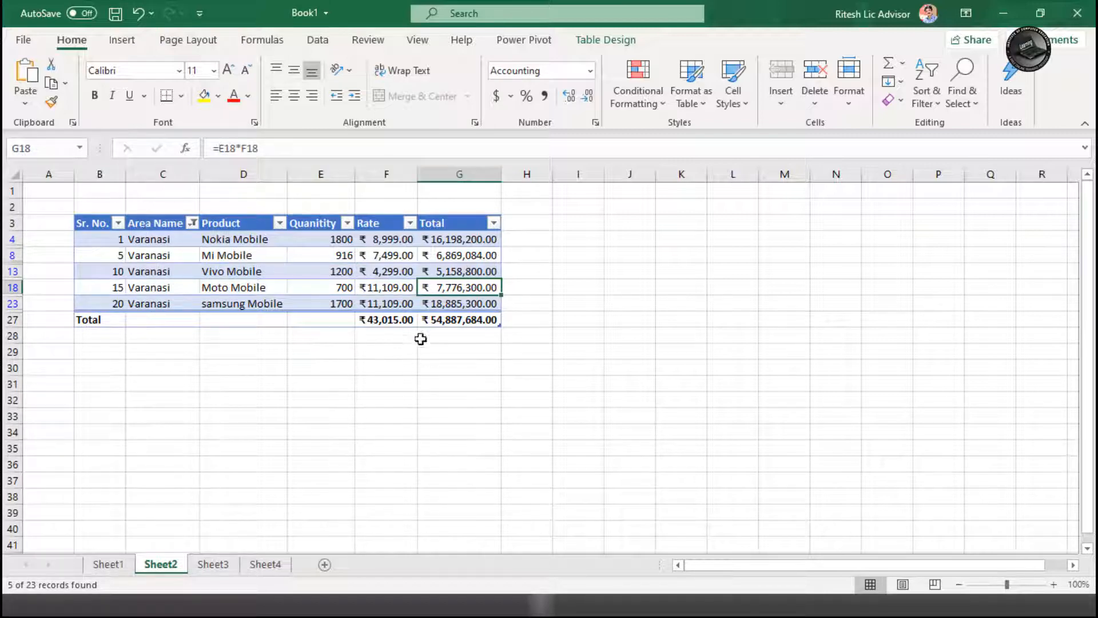
# Step: Remove the Area Name filter by including all areas again
pyautogui.click(192, 223)
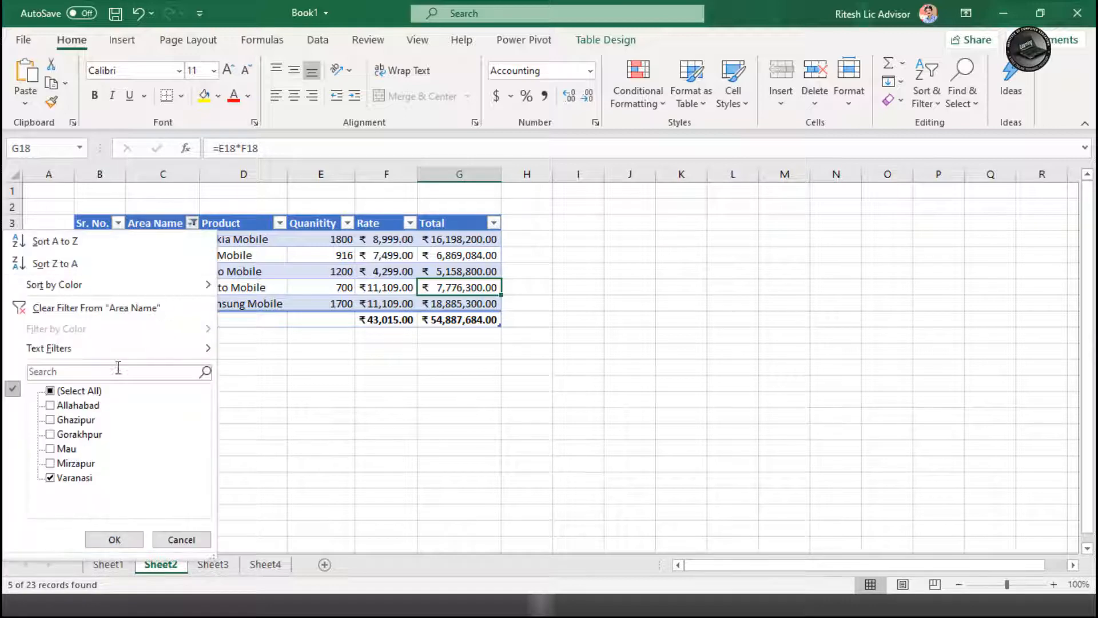
pyautogui.click(50, 391)
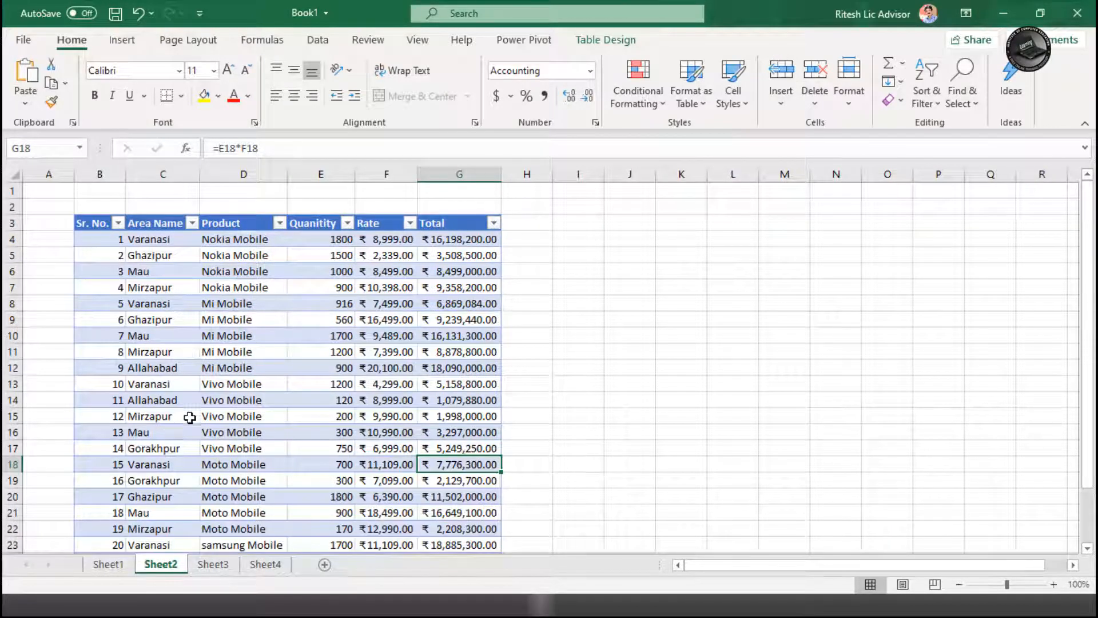
# Step: Filter the sales table's Product column to show only Moto Mobile
pyautogui.click(279, 223)
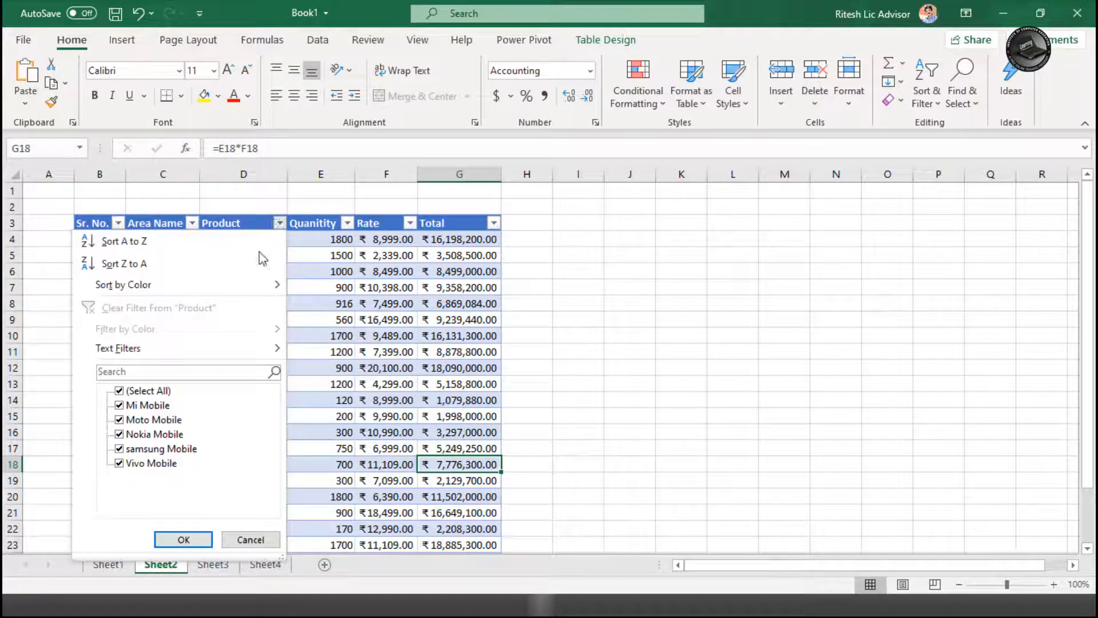
pyautogui.click(140, 391)
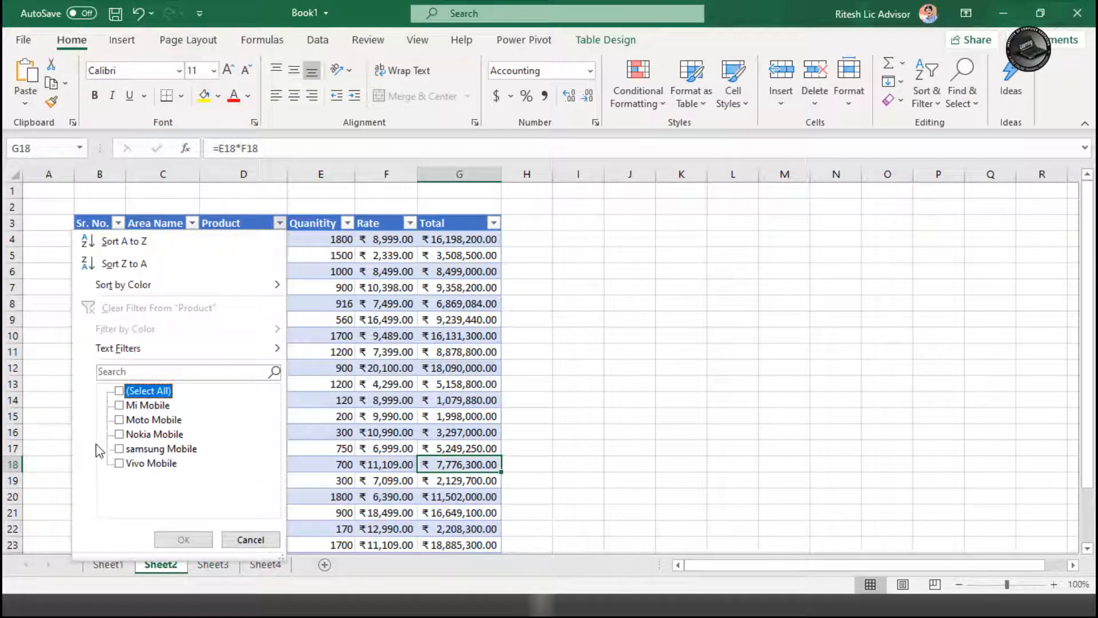
pyautogui.click(119, 419)
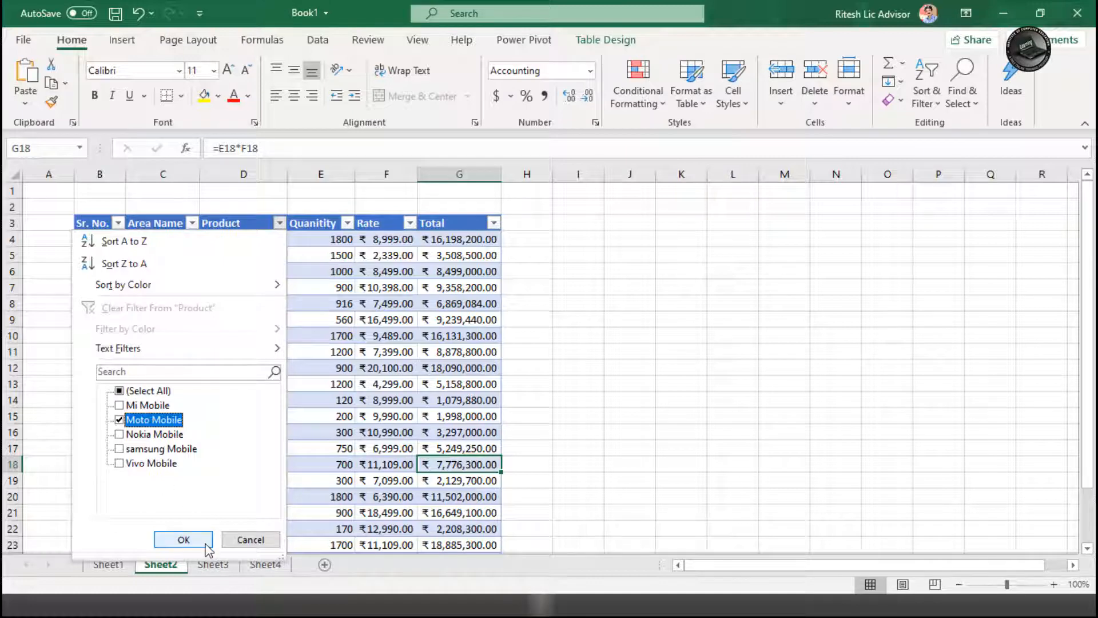
pyautogui.click(183, 539)
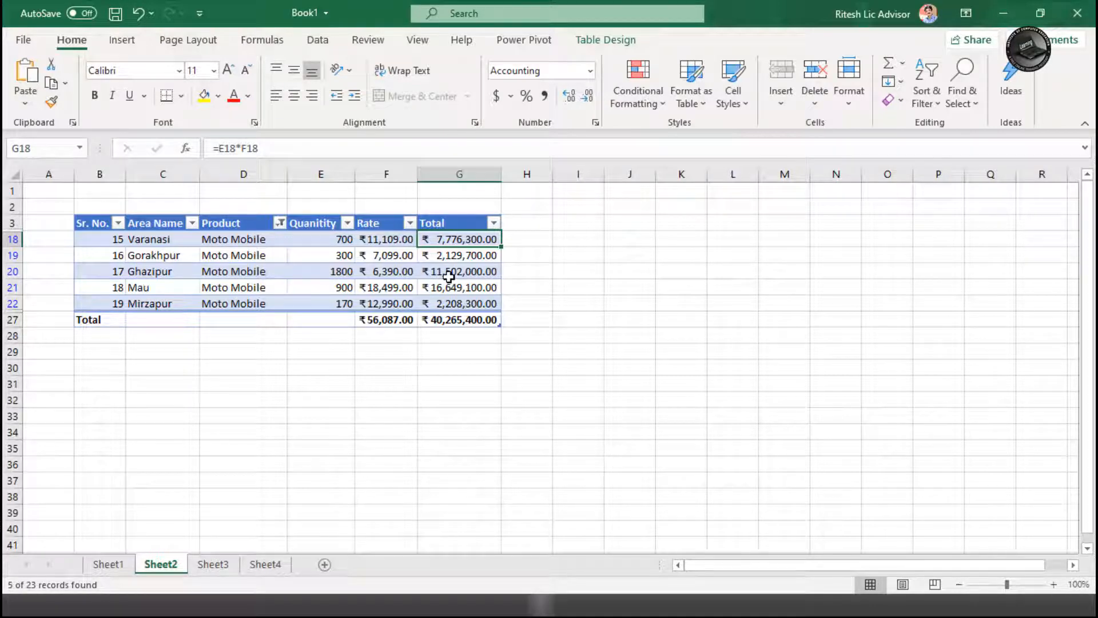
# Step: Remove the Product filter by including all products again
pyautogui.click(280, 222)
pyautogui.click(119, 391)
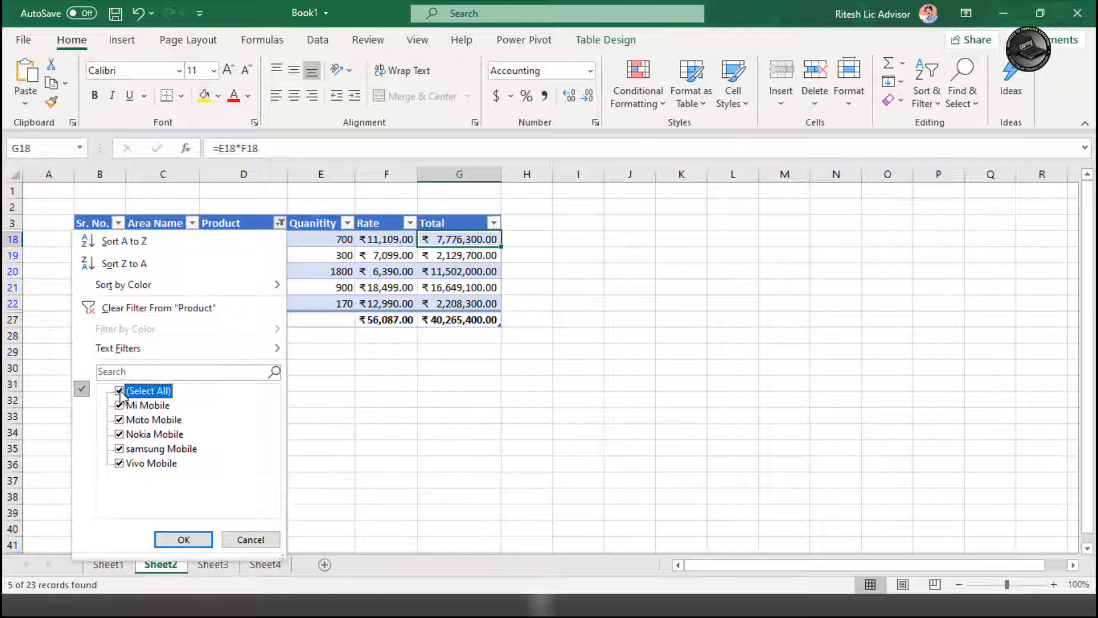
pyautogui.click(184, 540)
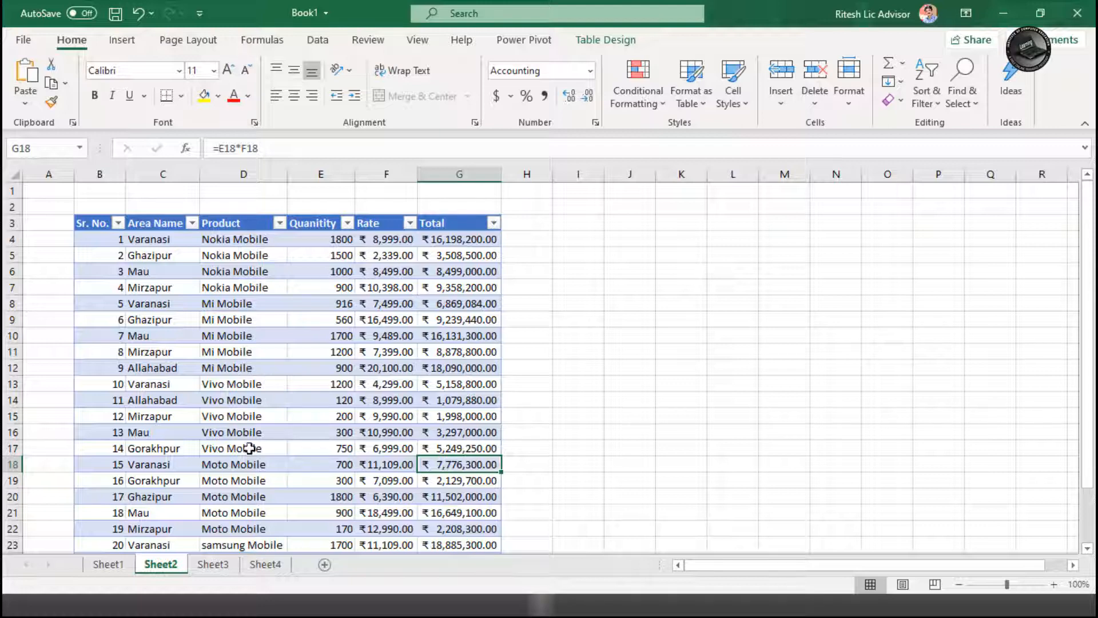
# Step: Open Sheet3 and examine the student names and subjects in the Hindi records of the marks table
pyautogui.click(212, 564)
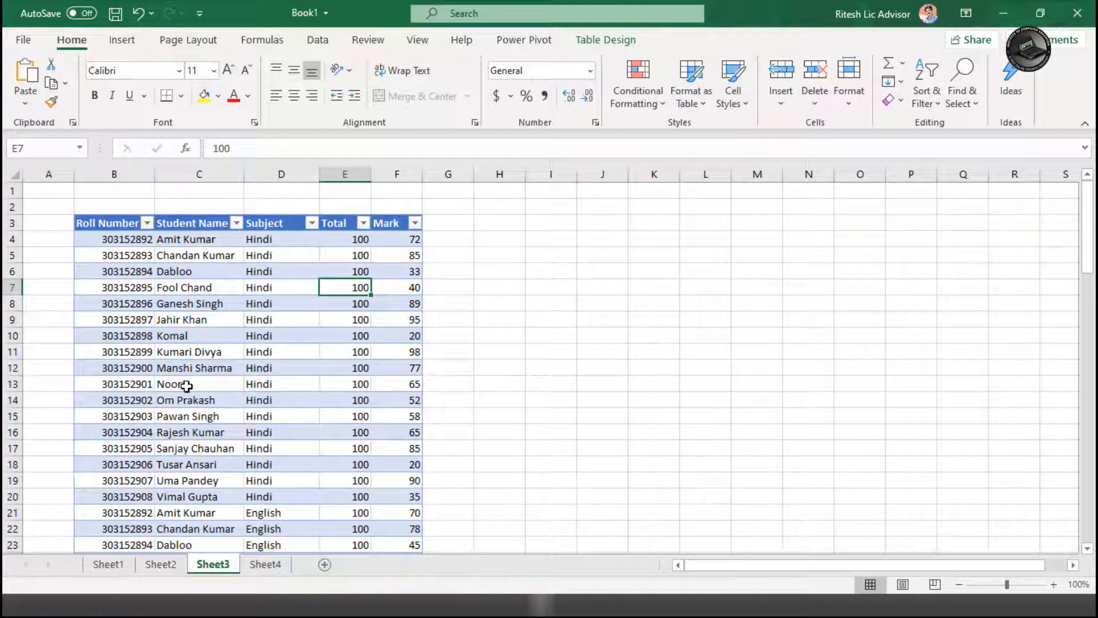
pyautogui.click(277, 245)
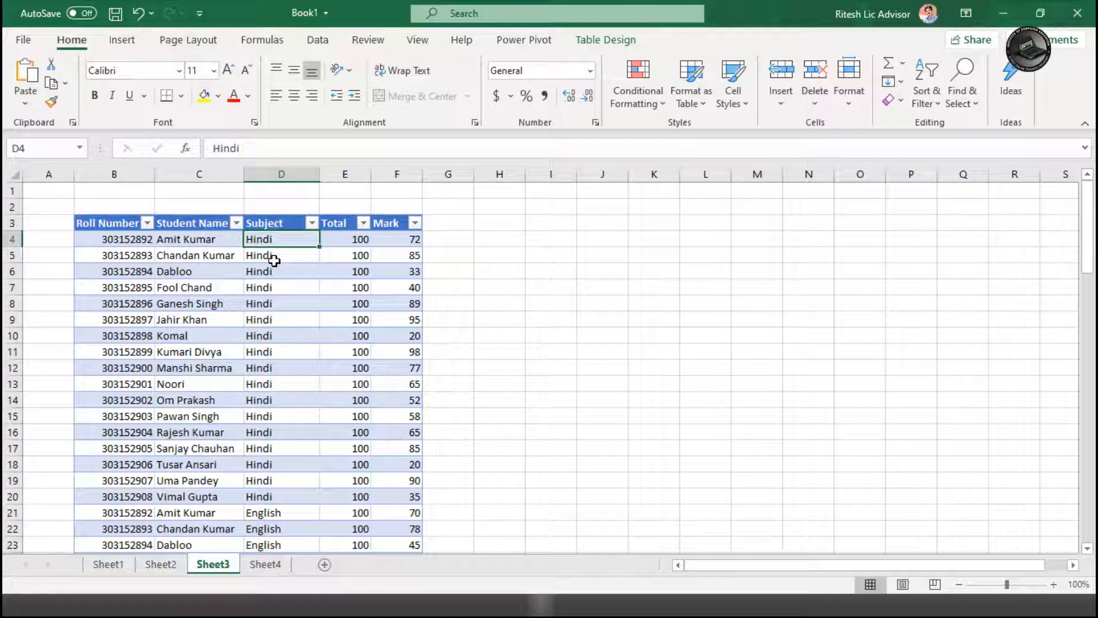
pyautogui.click(212, 241)
pyautogui.click(271, 243)
pyautogui.click(264, 482)
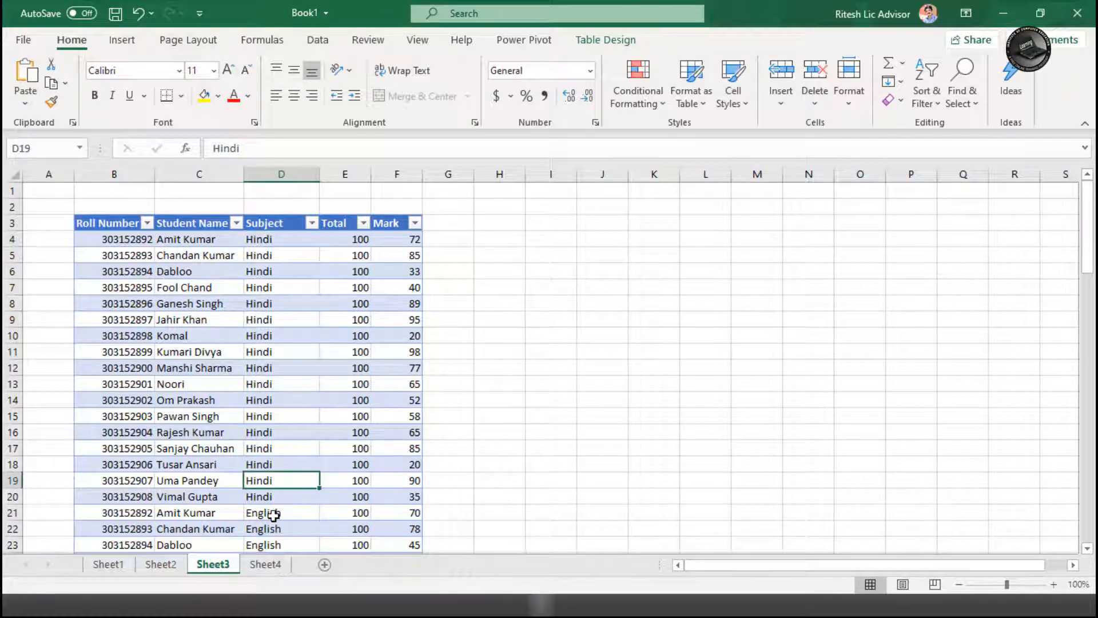
# Step: Examine the English and Math records further down the student marks table
pyautogui.scroll(-4, 259, 429)
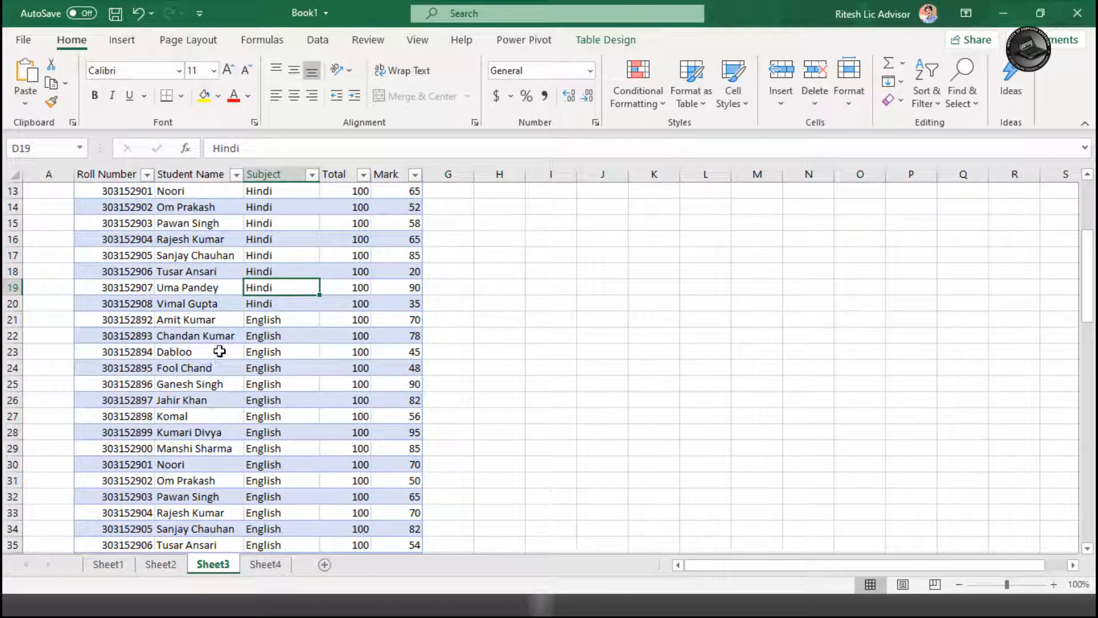
pyautogui.moveTo(148, 322); pyautogui.dragTo(400, 476)
pyautogui.scroll(-4, 342, 384)
pyautogui.scroll(-4, 342, 384)
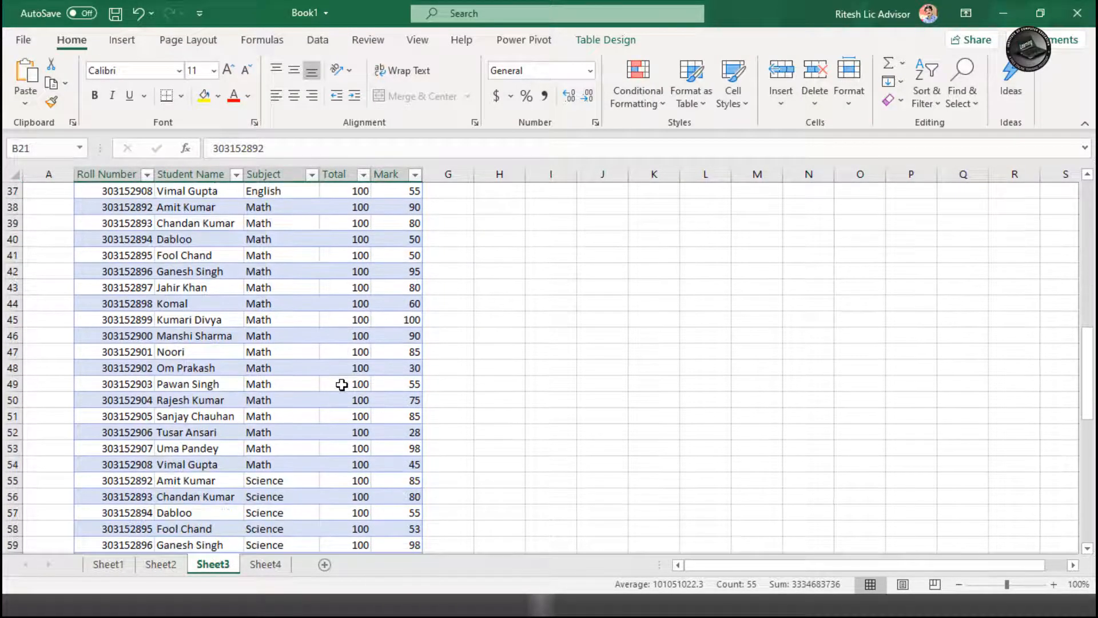
pyautogui.scroll(1, 320, 354)
pyautogui.moveTo(137, 256); pyautogui.dragTo(392, 437)
pyautogui.scroll(-2, 358, 400)
pyautogui.scroll(-4, 358, 400)
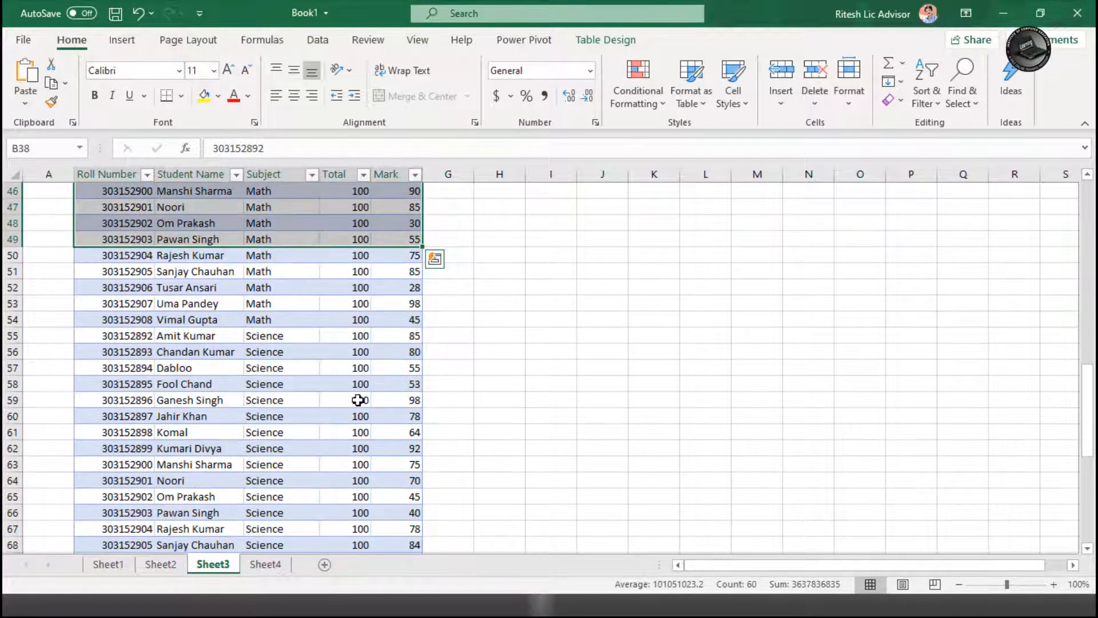
# Step: Examine the Science and Social Science records and the total row, and return to the table's first records
pyautogui.click(257, 417)
pyautogui.scroll(-4, 258, 400)
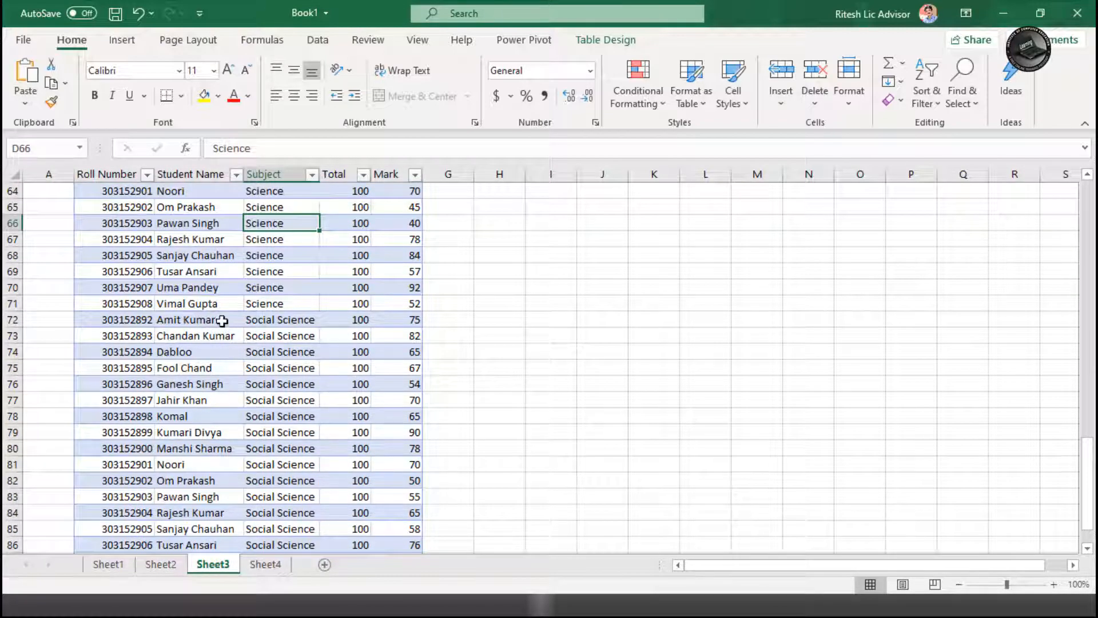
pyautogui.moveTo(220, 319); pyautogui.dragTo(279, 534)
pyautogui.scroll(-4, 292, 402)
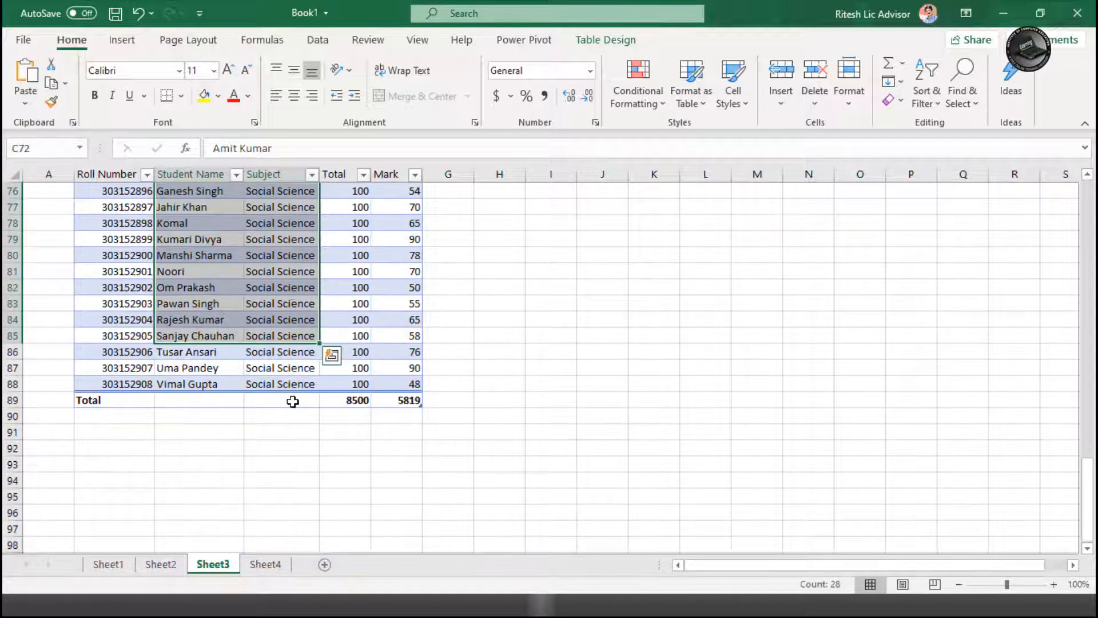
pyautogui.scroll(19, 293, 402)
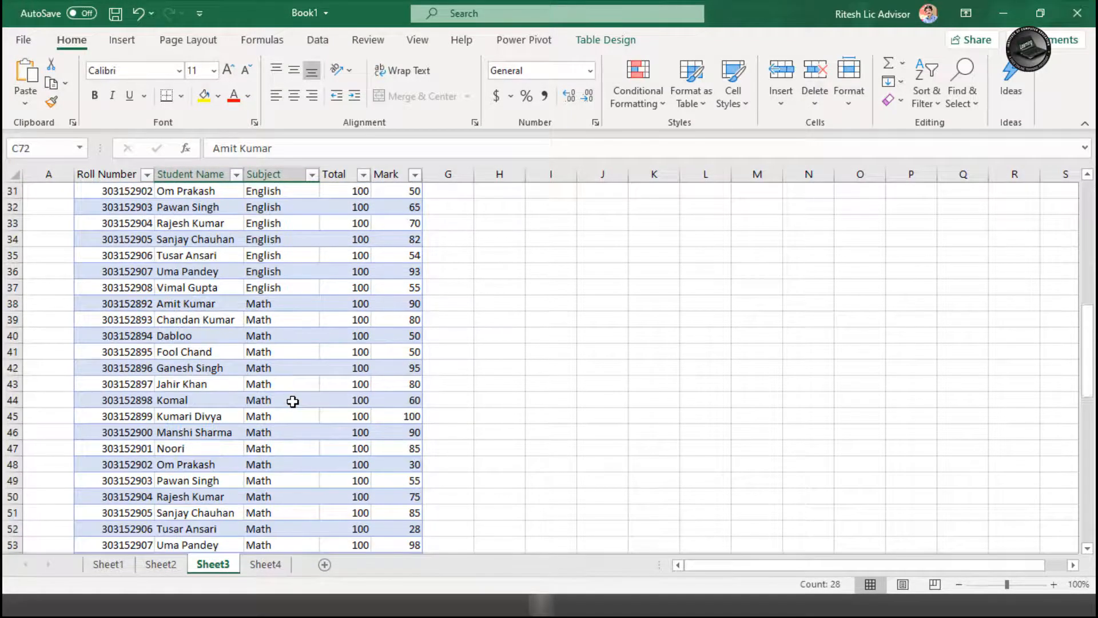
pyautogui.scroll(6, 293, 402)
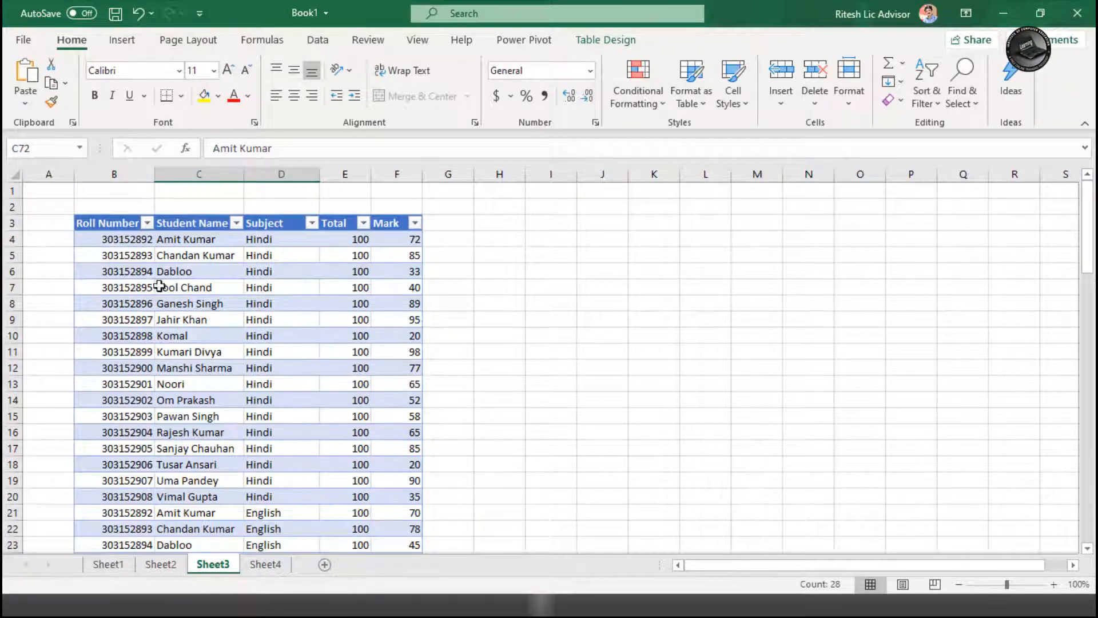
pyautogui.click(279, 353)
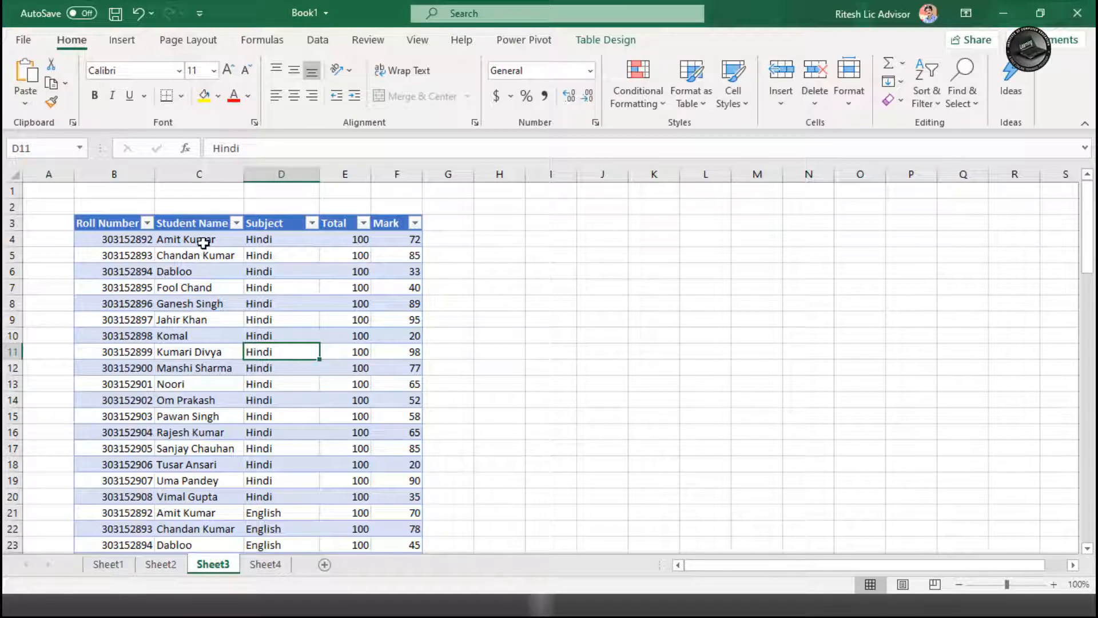
# Step: Filter the Student Name column to show only the student listed in row 16
pyautogui.click(234, 223)
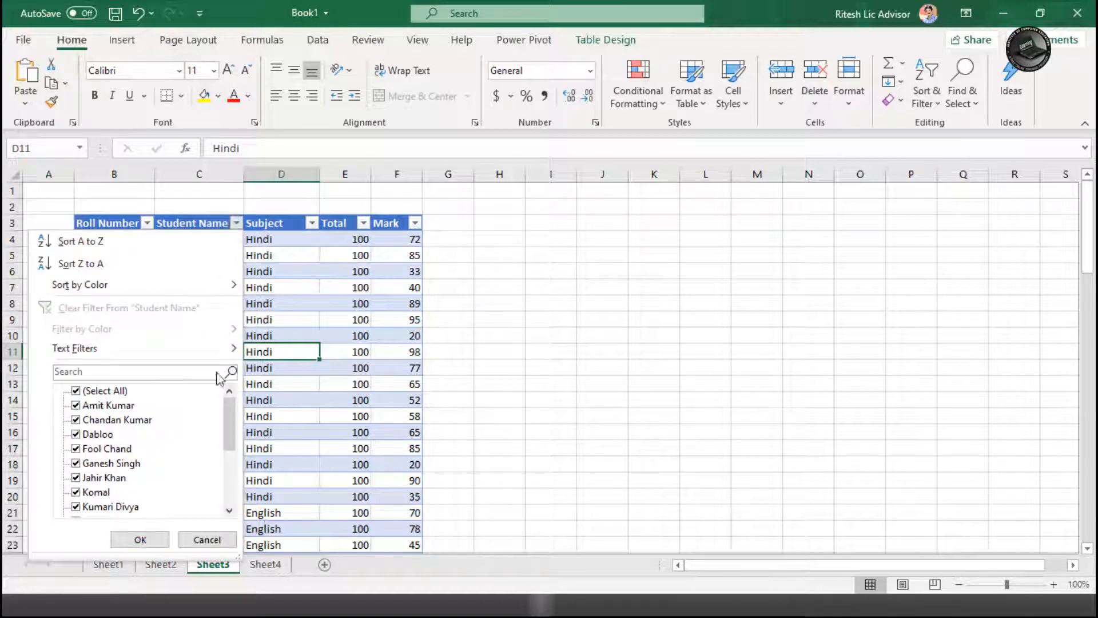
pyautogui.click(76, 391)
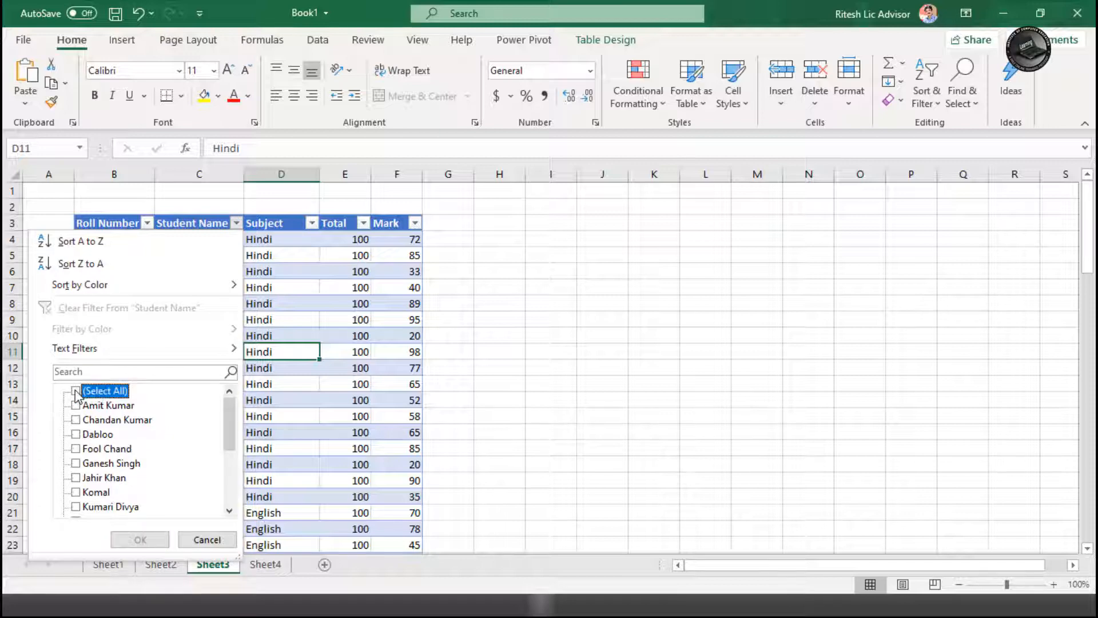
pyautogui.scroll(-2, 135, 503)
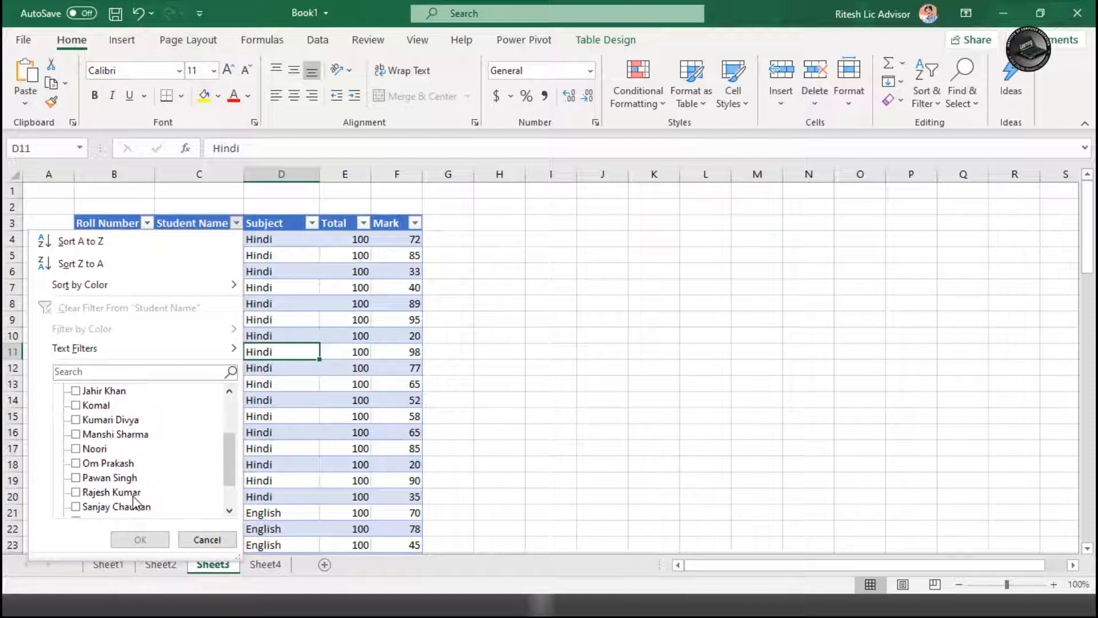
pyautogui.click(76, 493)
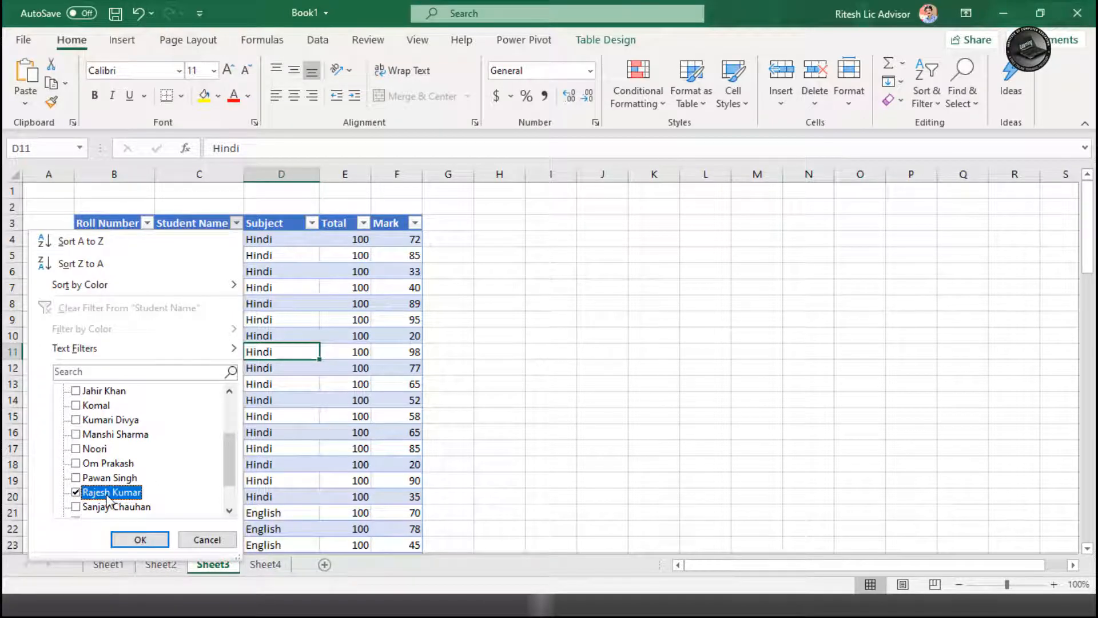
pyautogui.click(143, 538)
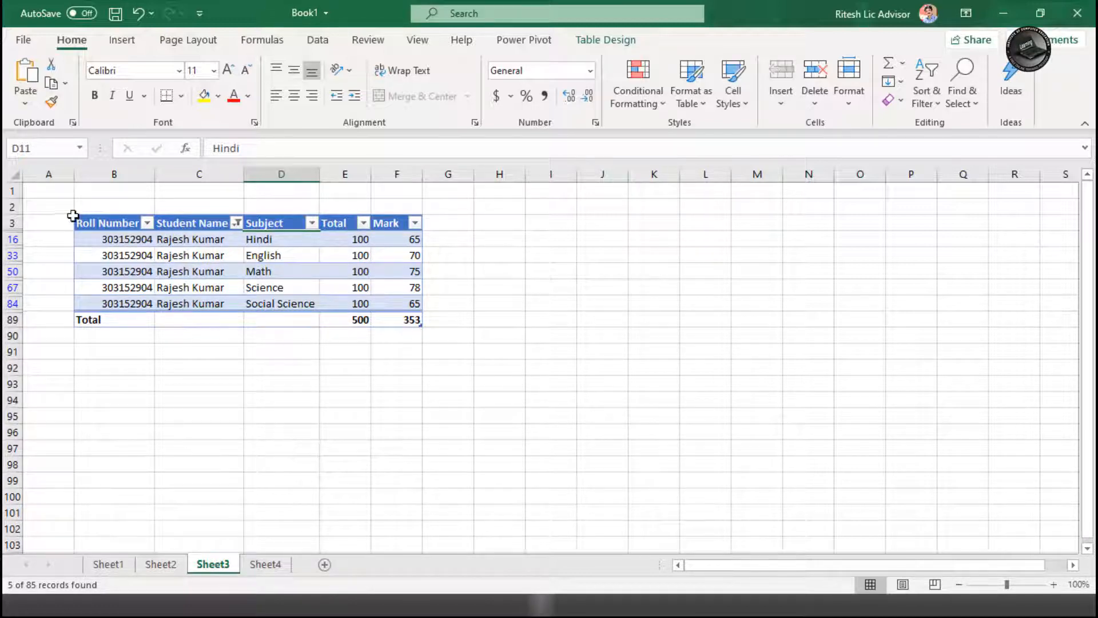
# Step: Select the filtered marks table with its surrounding cells, check the sheet's print preview and return to the worksheet
pyautogui.moveTo(54, 204); pyautogui.dragTo(428, 341)
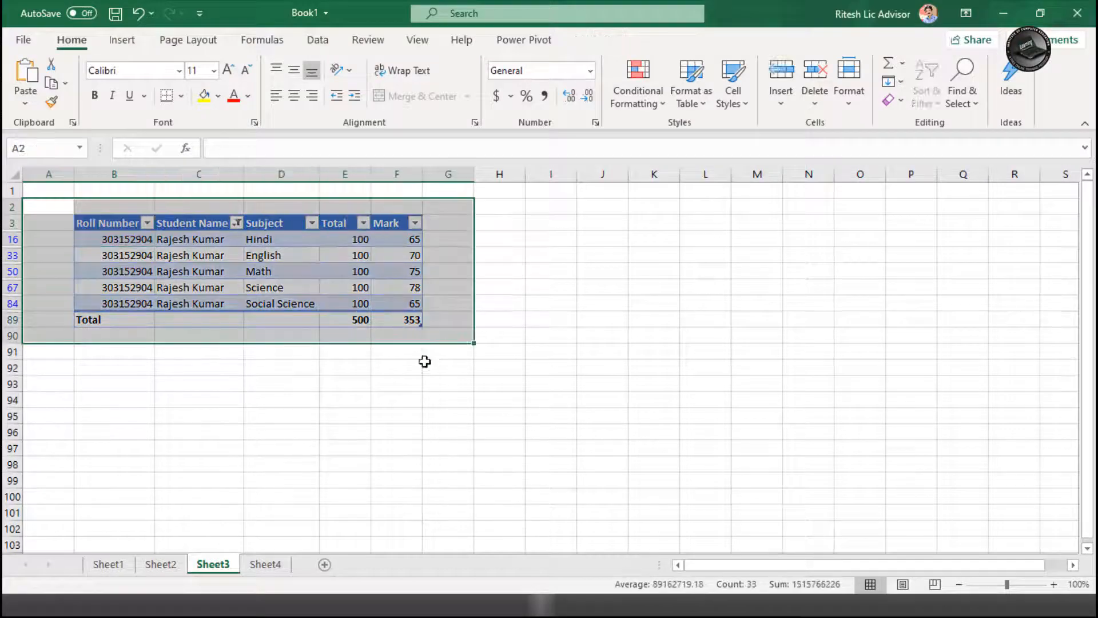
pyautogui.click(25, 40)
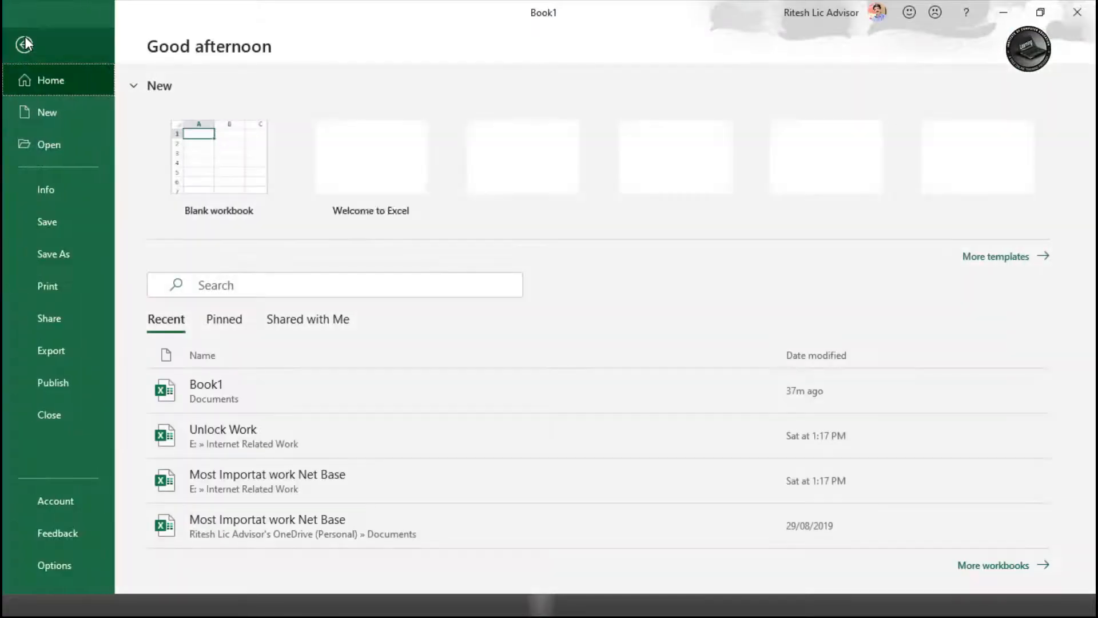
pyautogui.click(56, 289)
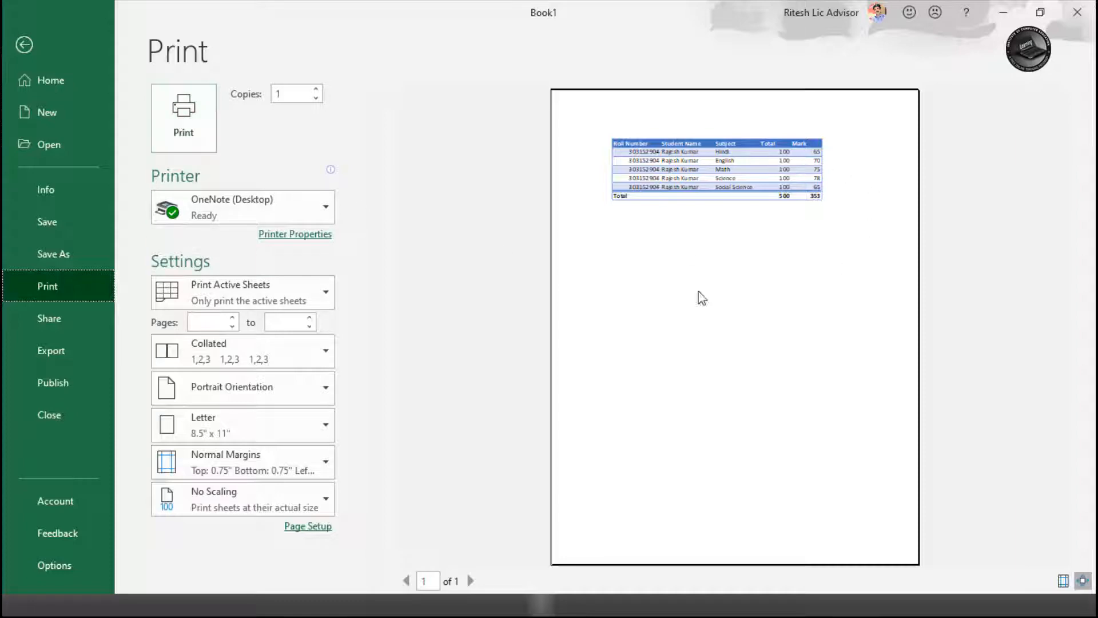
pyautogui.click(39, 50)
# Step: Remove the Student Name filter by including all students again
pyautogui.click(265, 397)
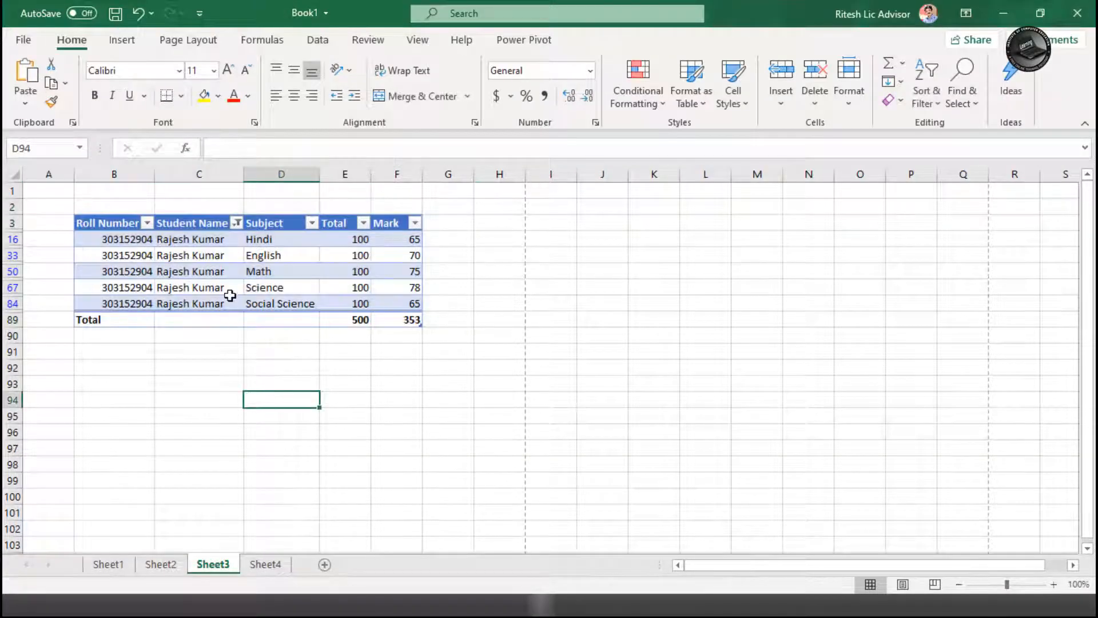
pyautogui.click(237, 224)
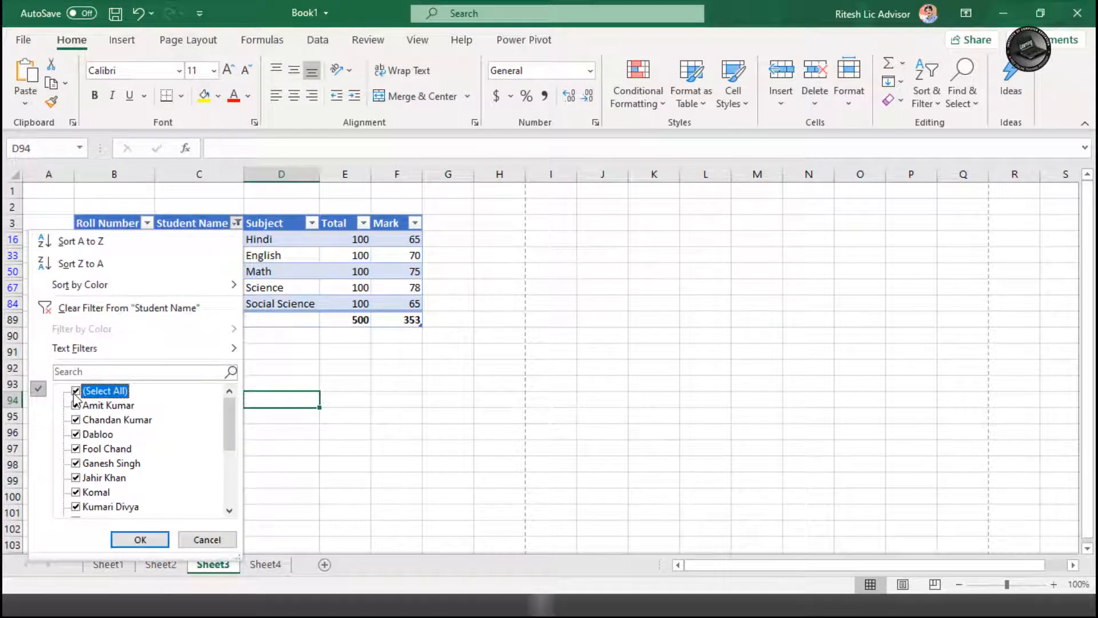
pyautogui.click(140, 540)
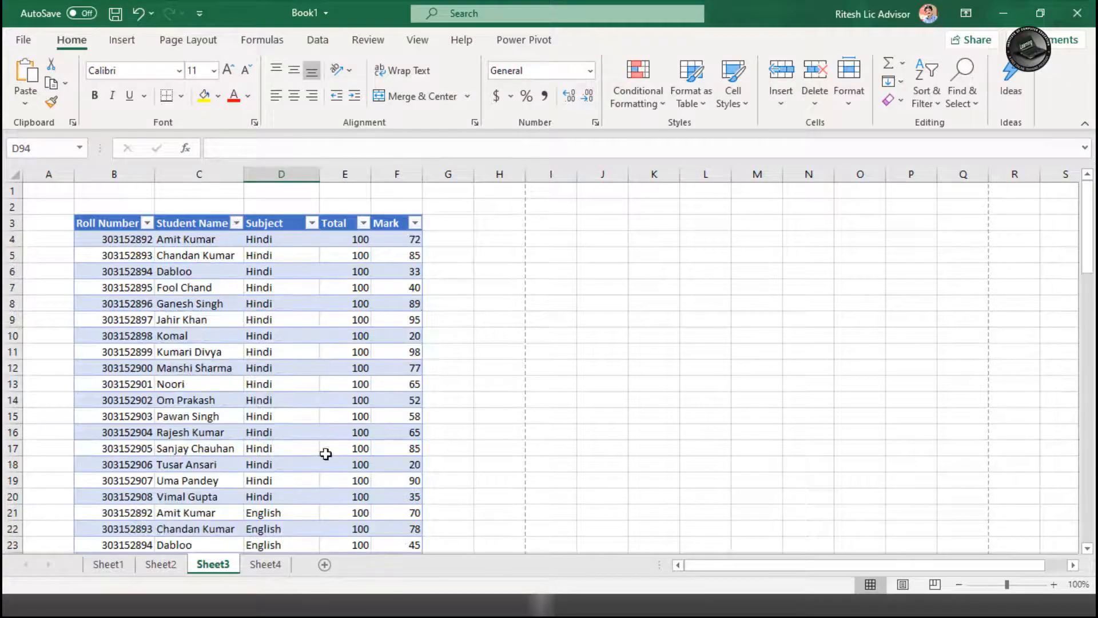
# Step: Set the Mark column's calculation in total row cell F89 to Max
pyautogui.scroll(-6, 327, 448)
pyautogui.scroll(-18, 328, 447)
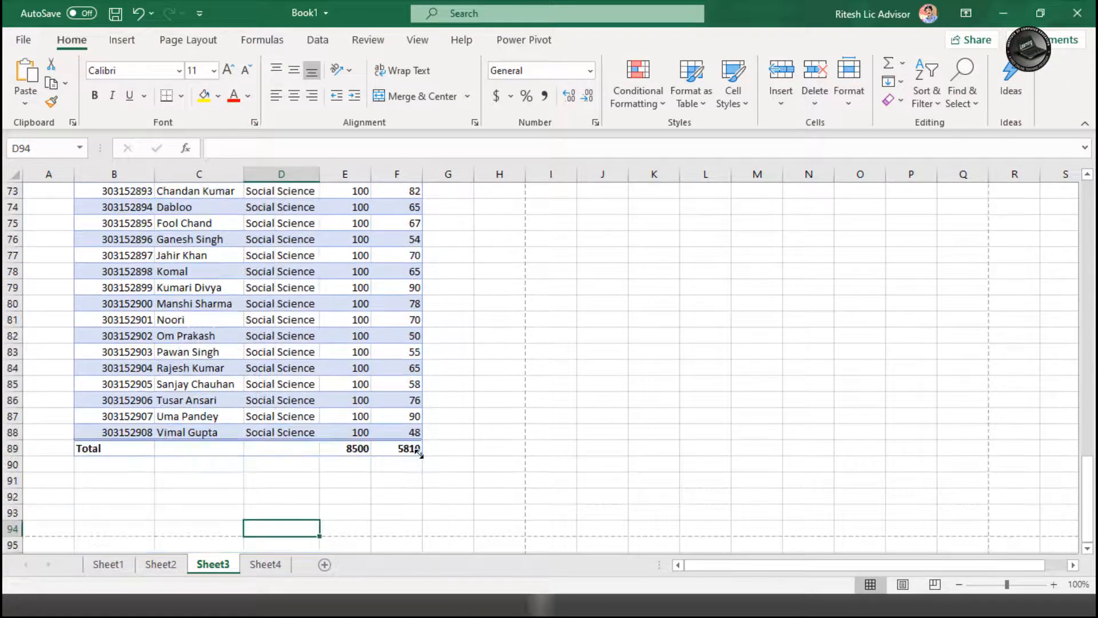
pyautogui.click(418, 449)
pyautogui.click(429, 449)
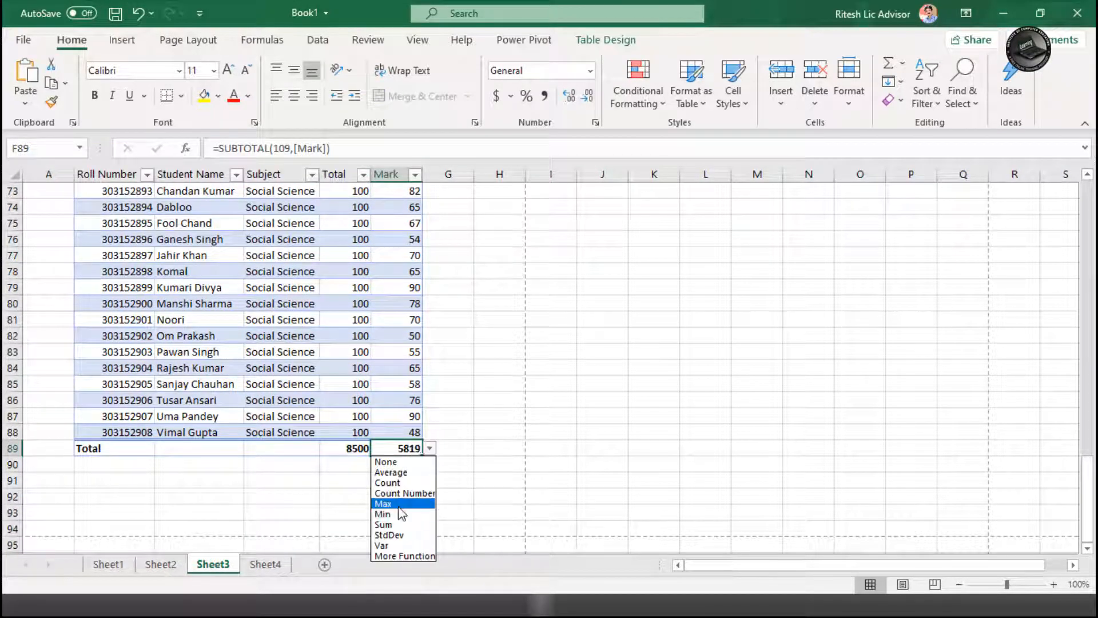
pyautogui.click(400, 509)
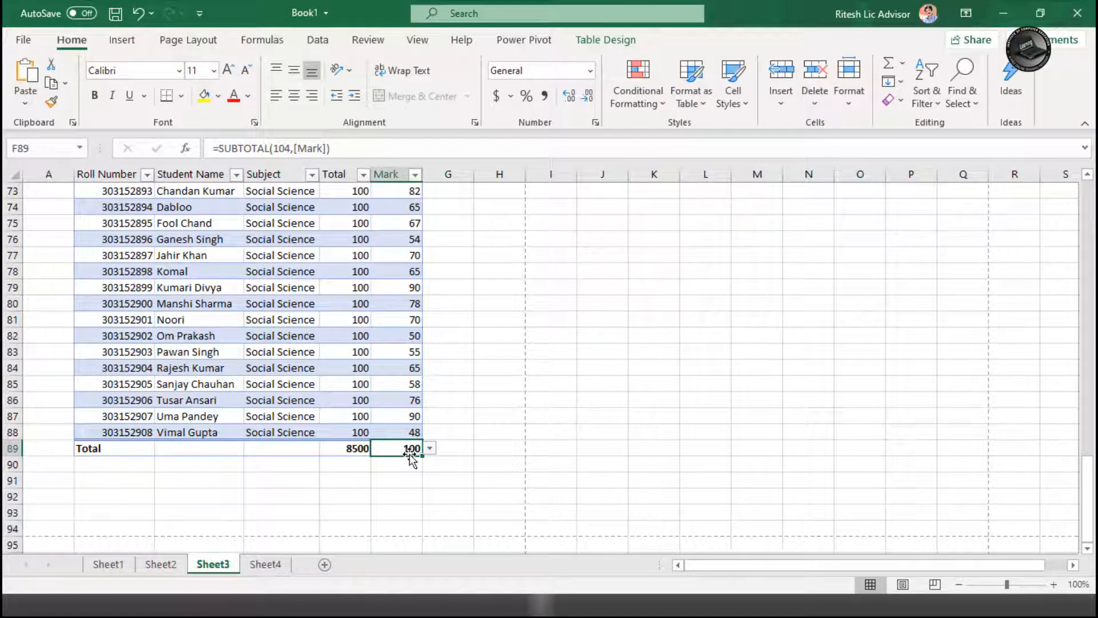
# Step: Locate the record with the highest mark and check its student name, subject, total and mark
pyautogui.scroll(10, 410, 455)
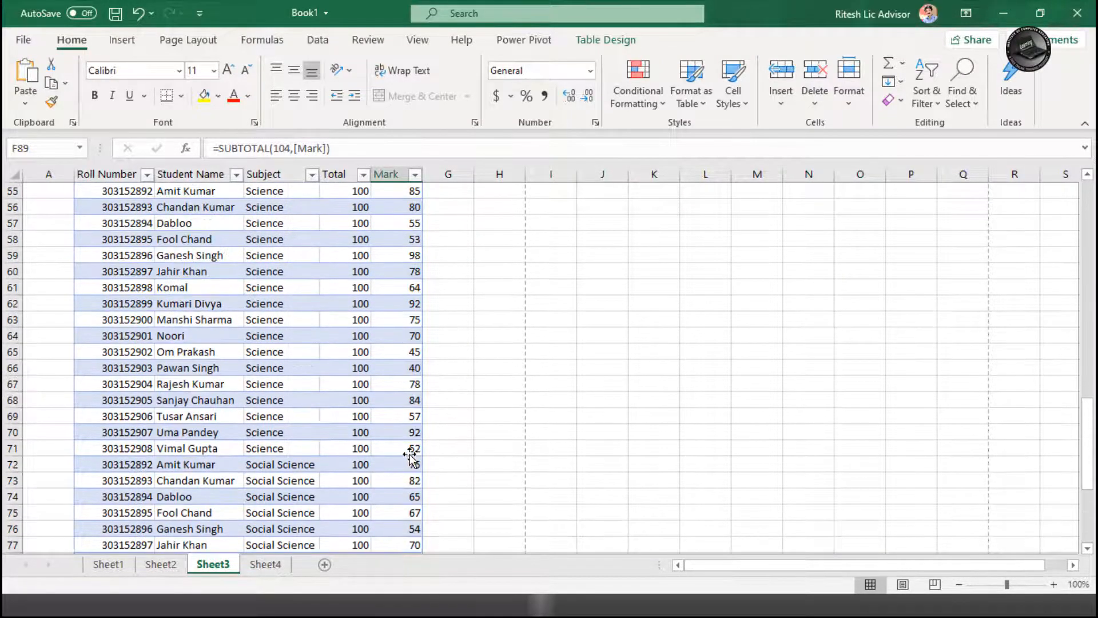
pyautogui.scroll(2, 410, 455)
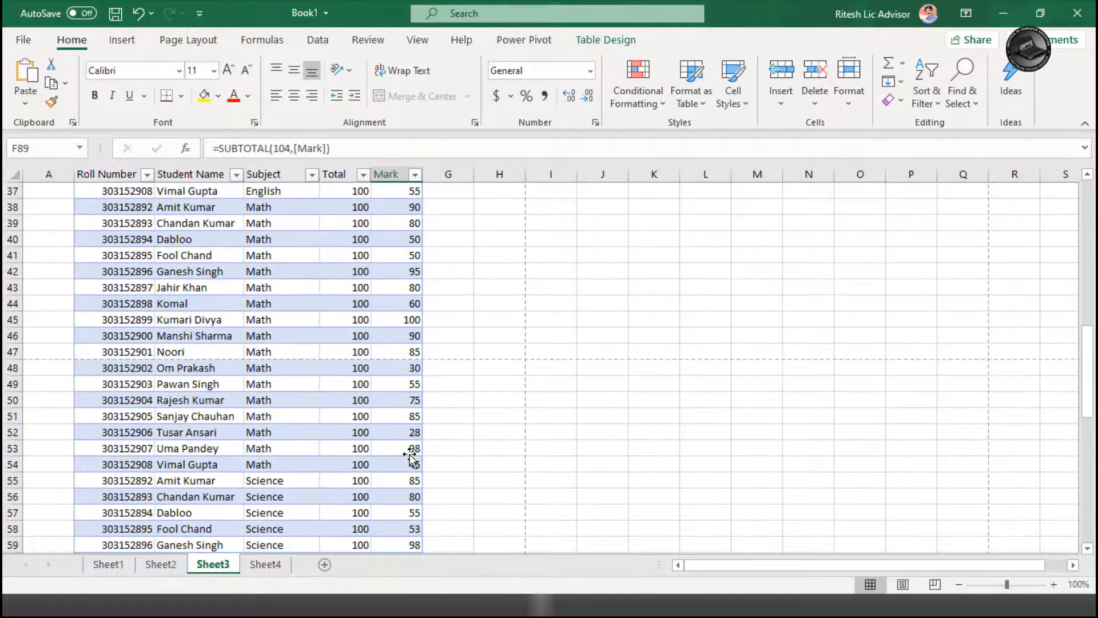
pyautogui.click(400, 319)
pyautogui.press('Left')
pyautogui.press('Left')
pyautogui.press('Left')
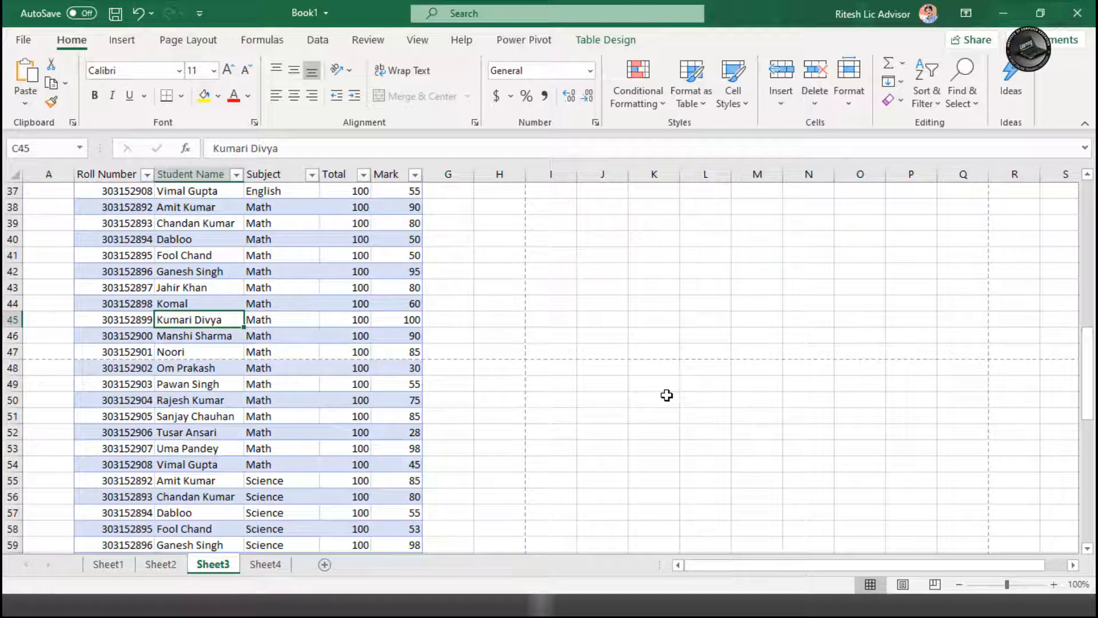
pyautogui.press('Right')
pyautogui.press('Right')
pyautogui.press('Right')
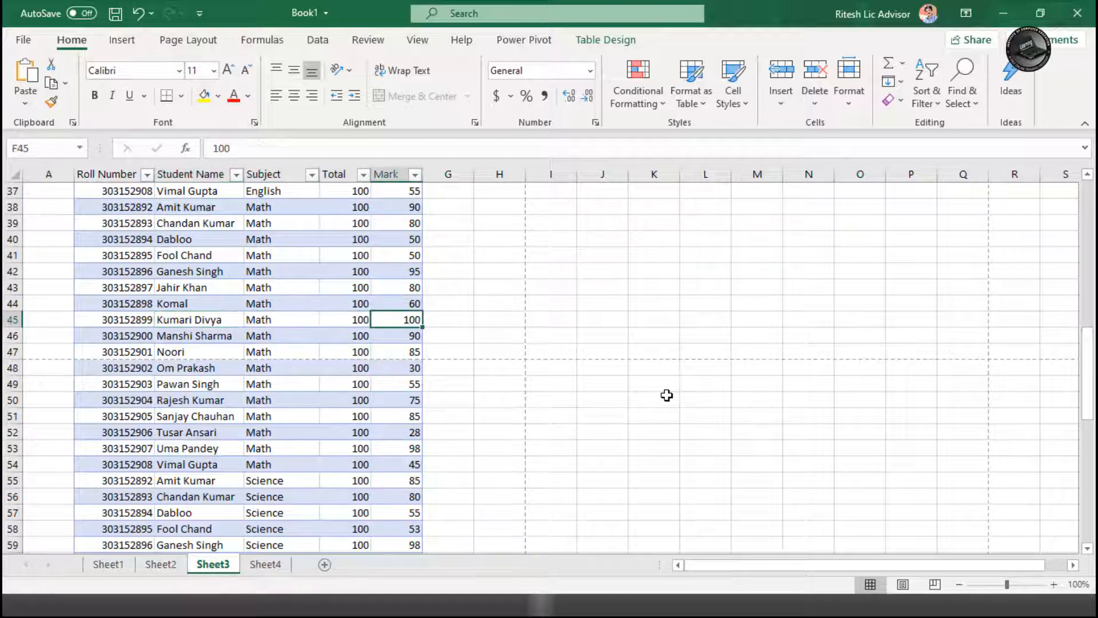
# Step: Set the Mark column's calculation in total row cell F89 to Min
pyautogui.hotkey('ctrl', 'Down')
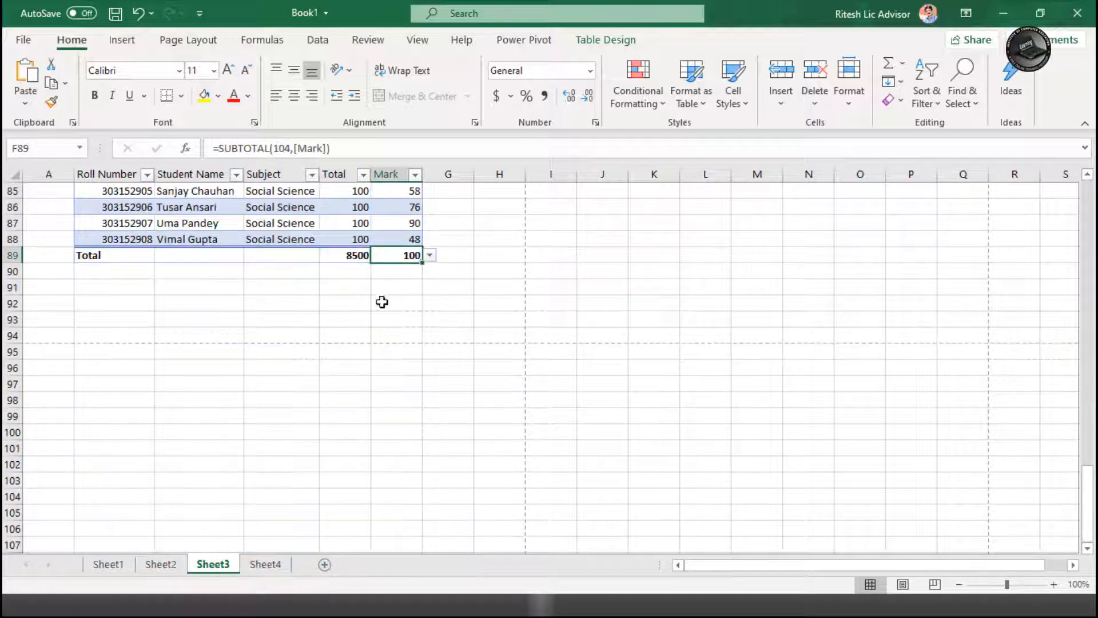
pyautogui.click(430, 256)
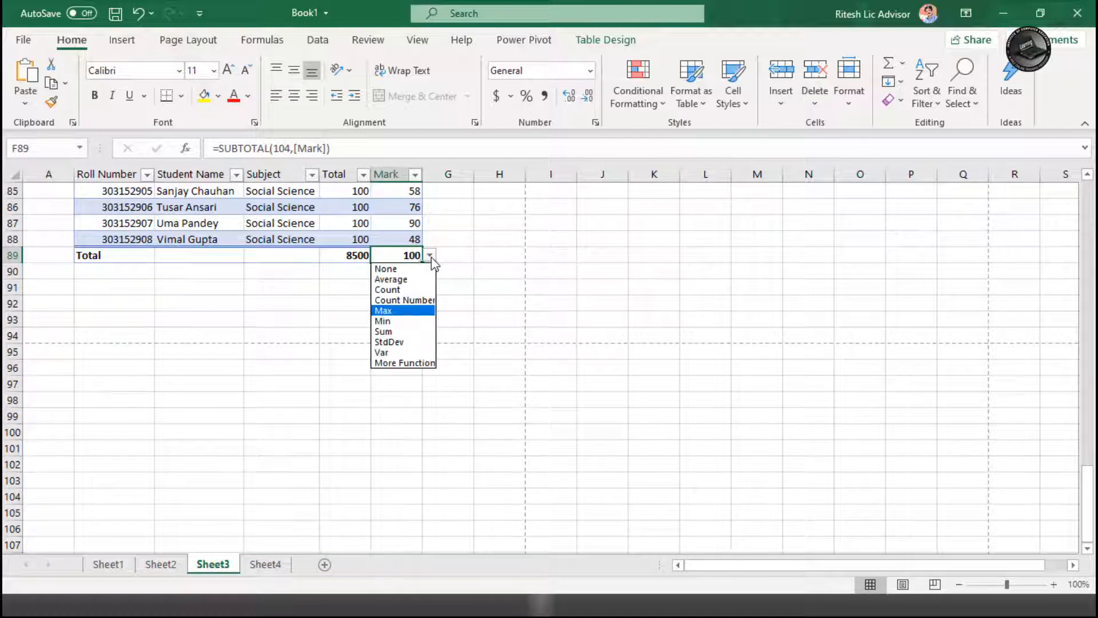
pyautogui.click(407, 322)
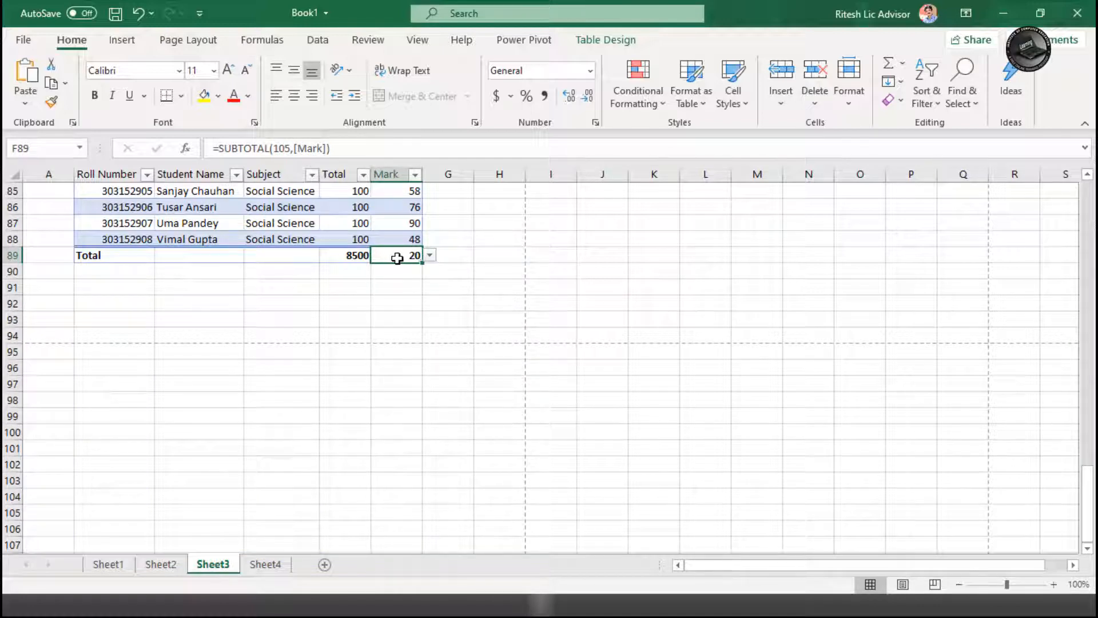
# Step: Locate a Hindi record with the lowest mark near the start of the marks table
pyautogui.scroll(20, 397, 258)
pyautogui.click(402, 336)
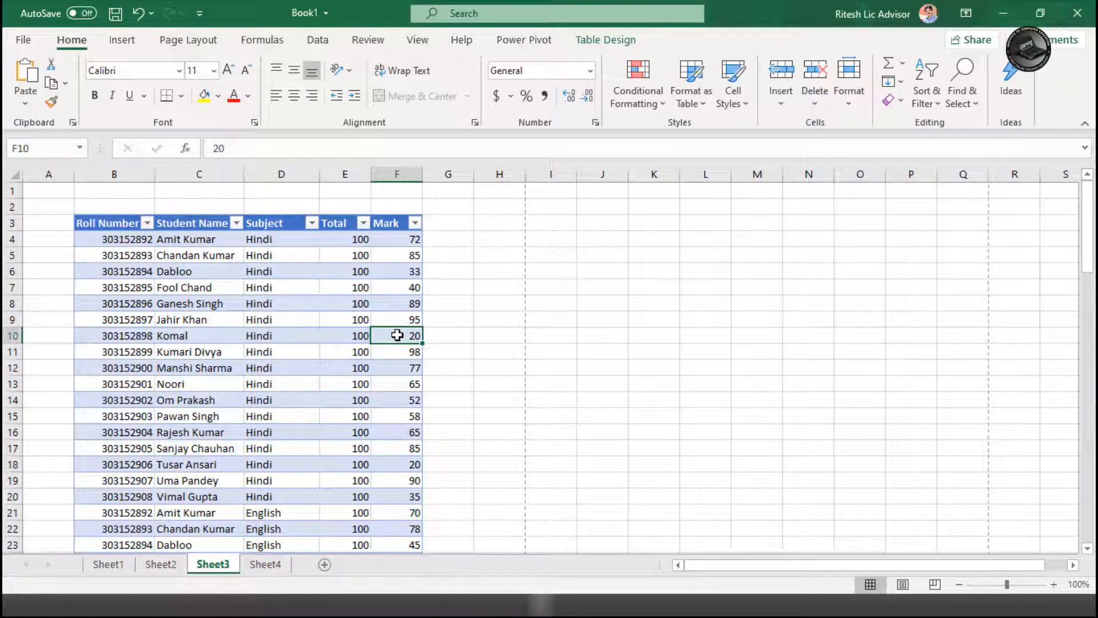
pyautogui.click(328, 366)
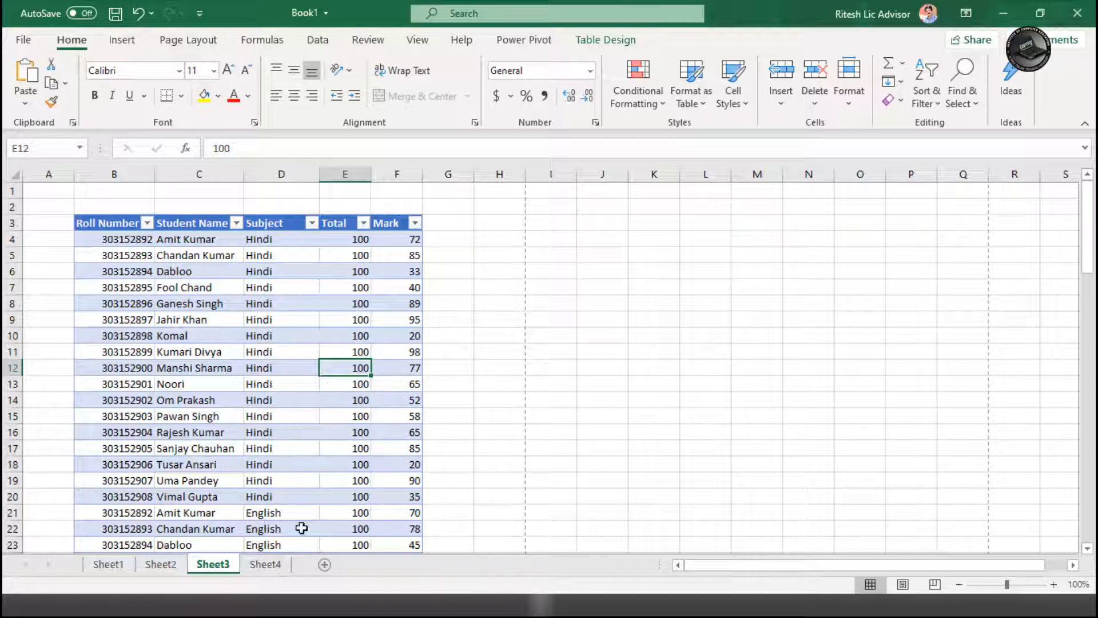
# Step: Switch to Sheet4 and look over the Name column of the policy table
pyautogui.click(279, 572)
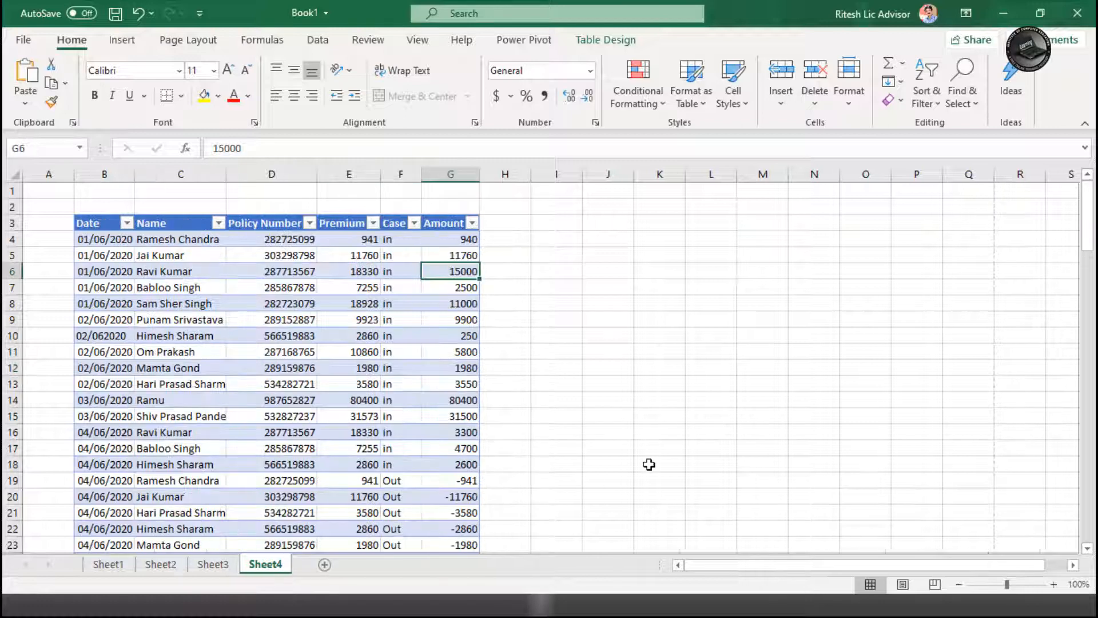
pyautogui.click(213, 385)
pyautogui.click(158, 316)
pyautogui.click(173, 266)
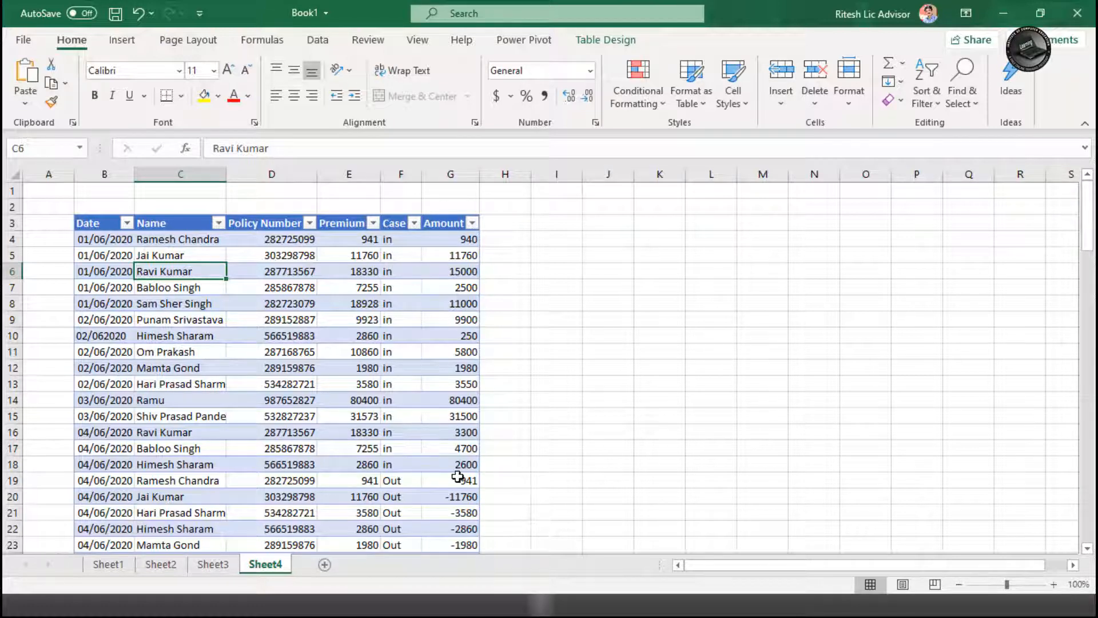
# Step: Examine the first policy record in row 4 field by field, from Date and Name through Premium and Case to Amount
pyautogui.press('Up')
pyautogui.press('Up')
pyautogui.press('Left')
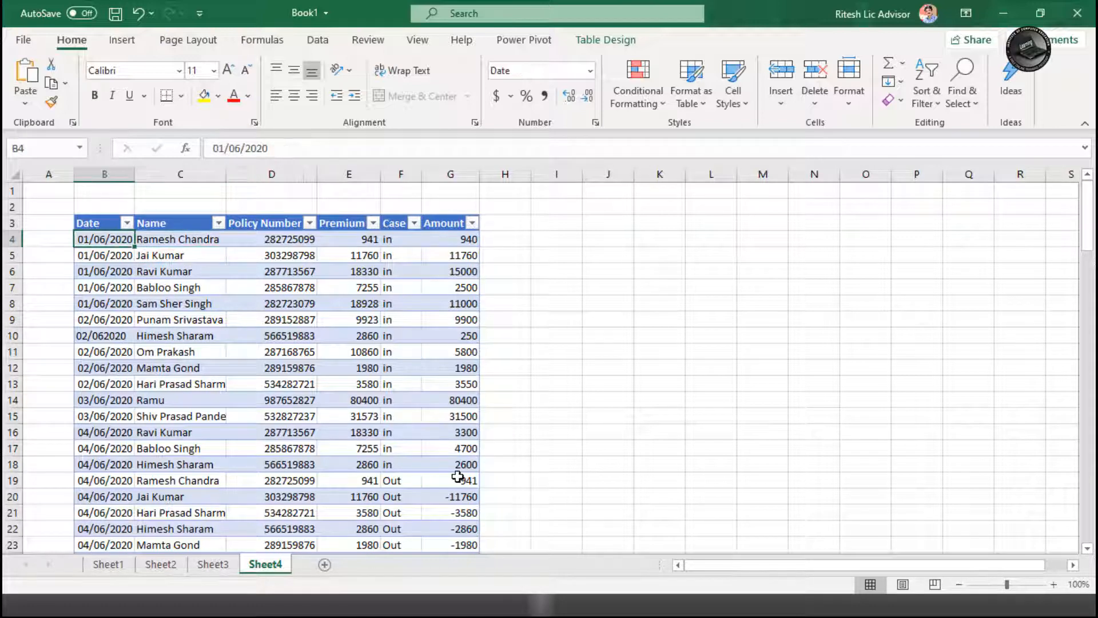
pyautogui.press('Right')
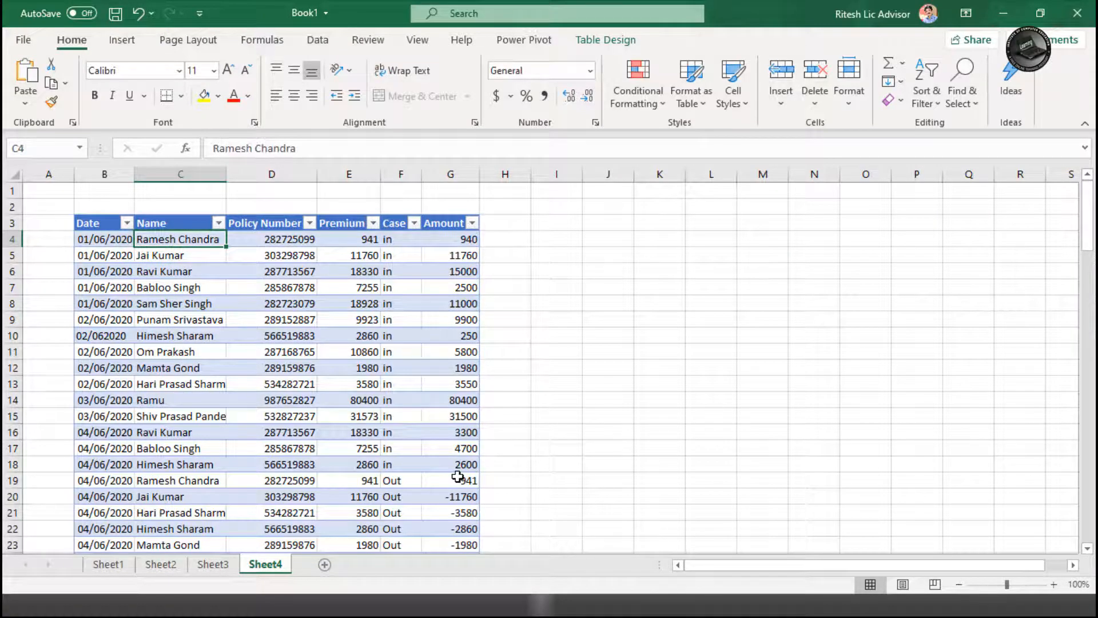
pyautogui.press('Left')
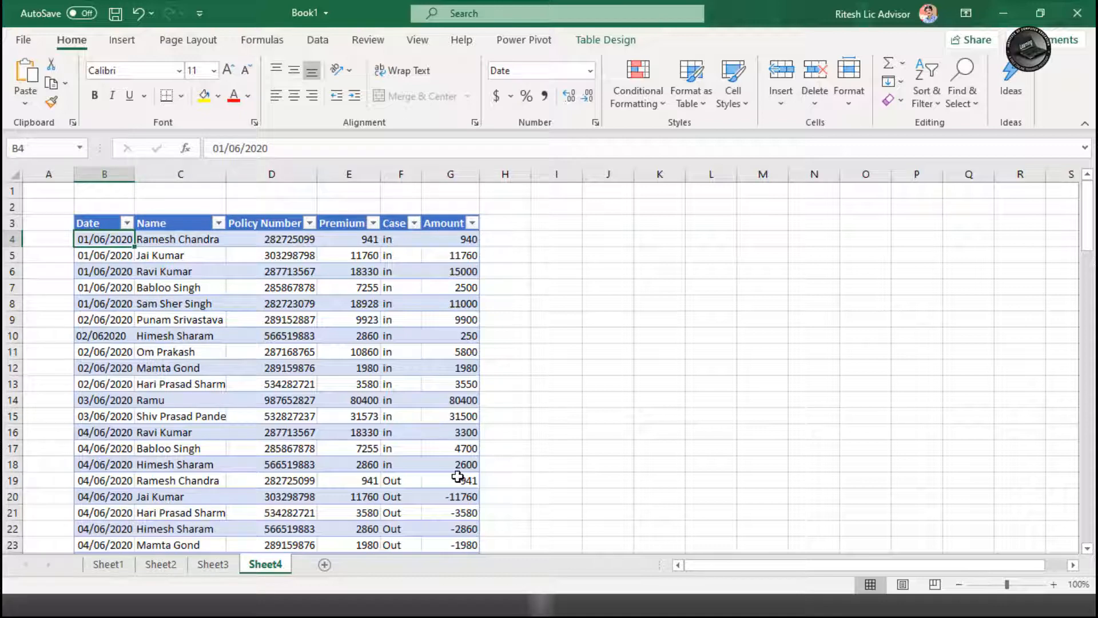
pyautogui.press('Right')
pyautogui.press('Right')
pyautogui.press('Right')
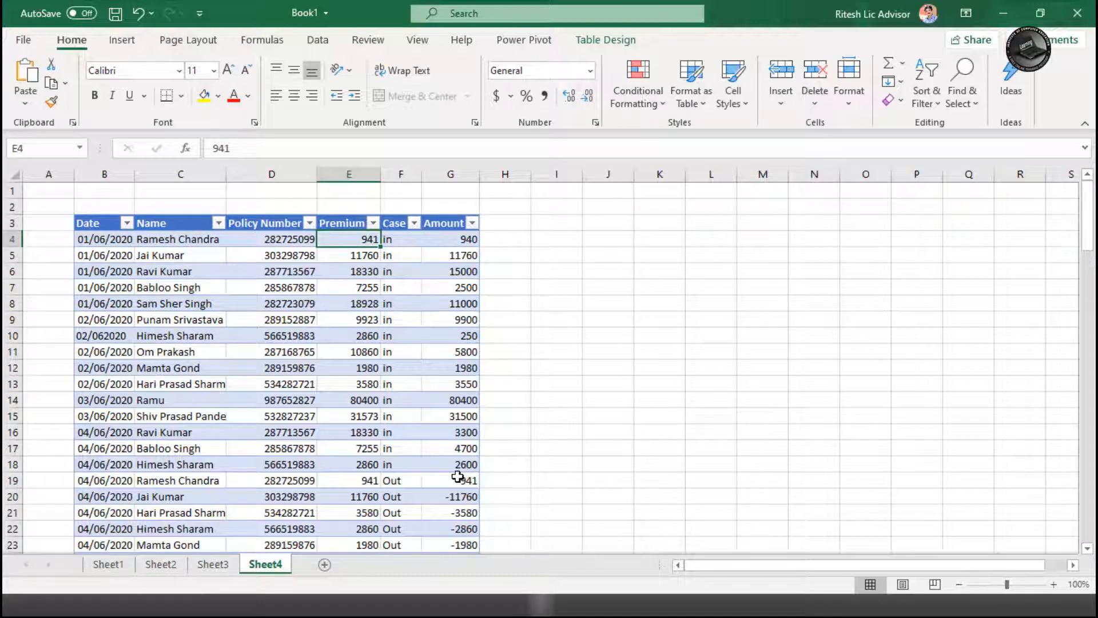
pyautogui.press('Right')
pyautogui.press('Right')
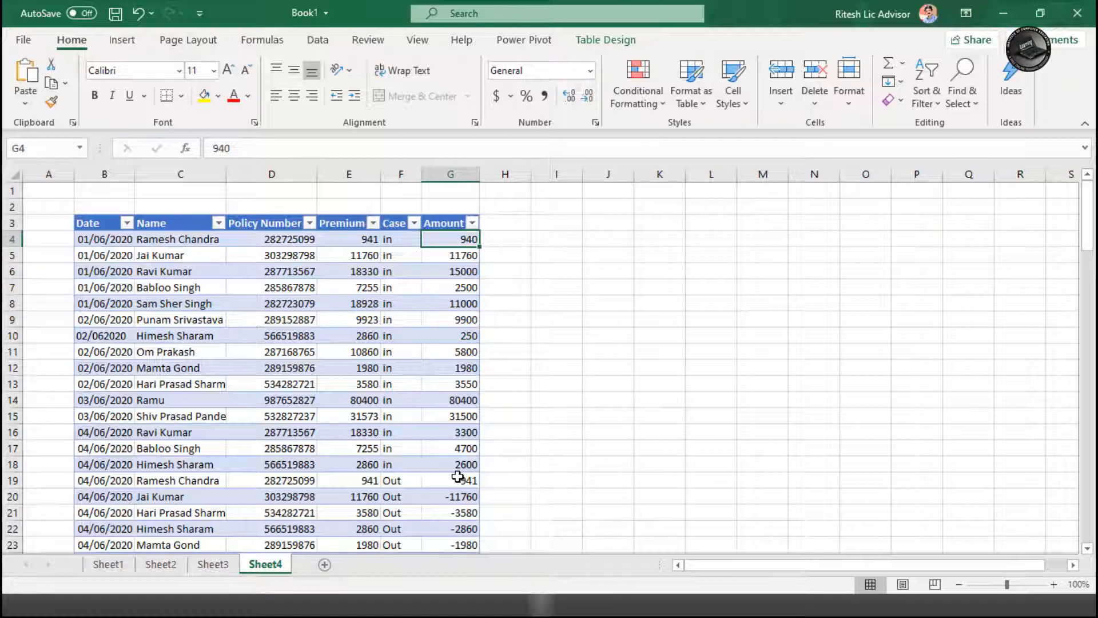
# Step: Examine the second policy record in row 5, checking its name, premium, case and amount
pyautogui.press('Down')
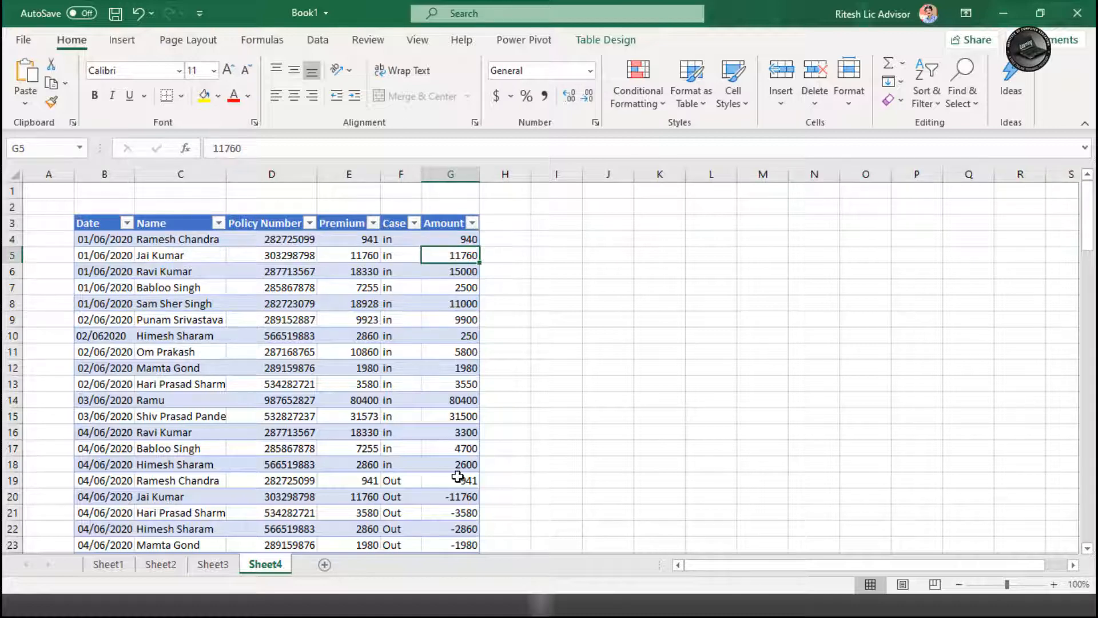
pyautogui.press('Left')
pyautogui.press('Left')
pyautogui.press('Left')
pyautogui.press('Left')
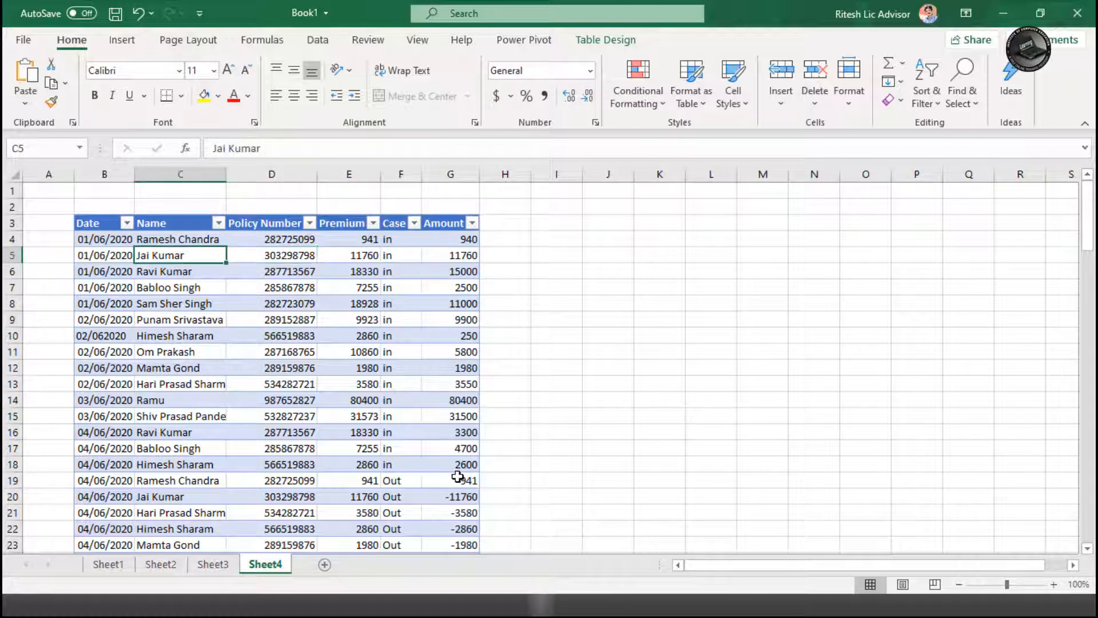
pyautogui.press('Right')
pyautogui.press('Right')
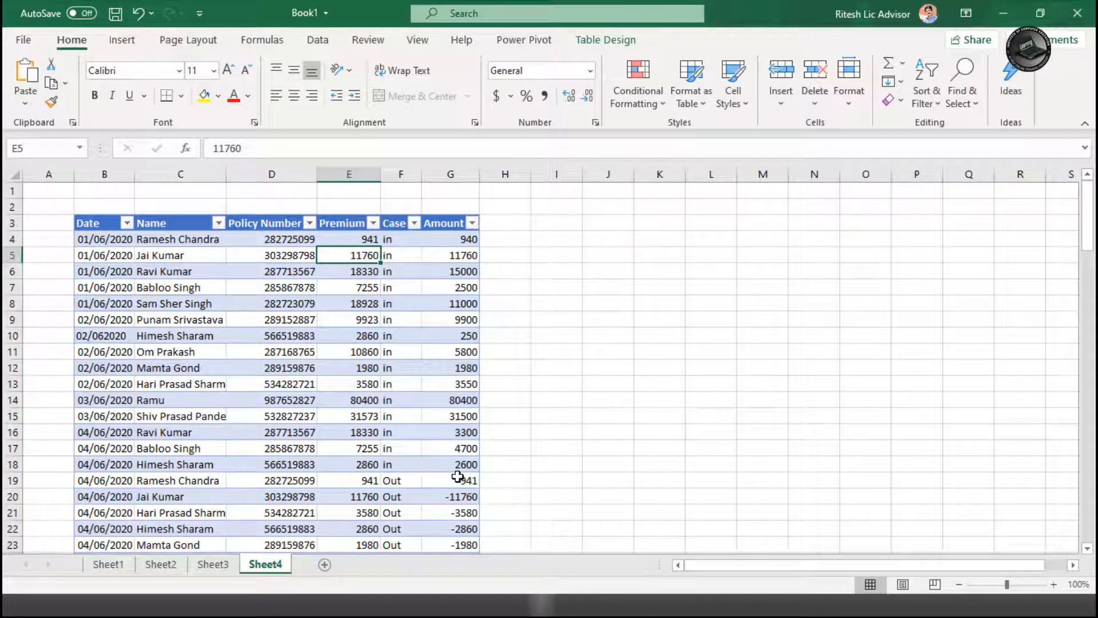
pyautogui.press('Right')
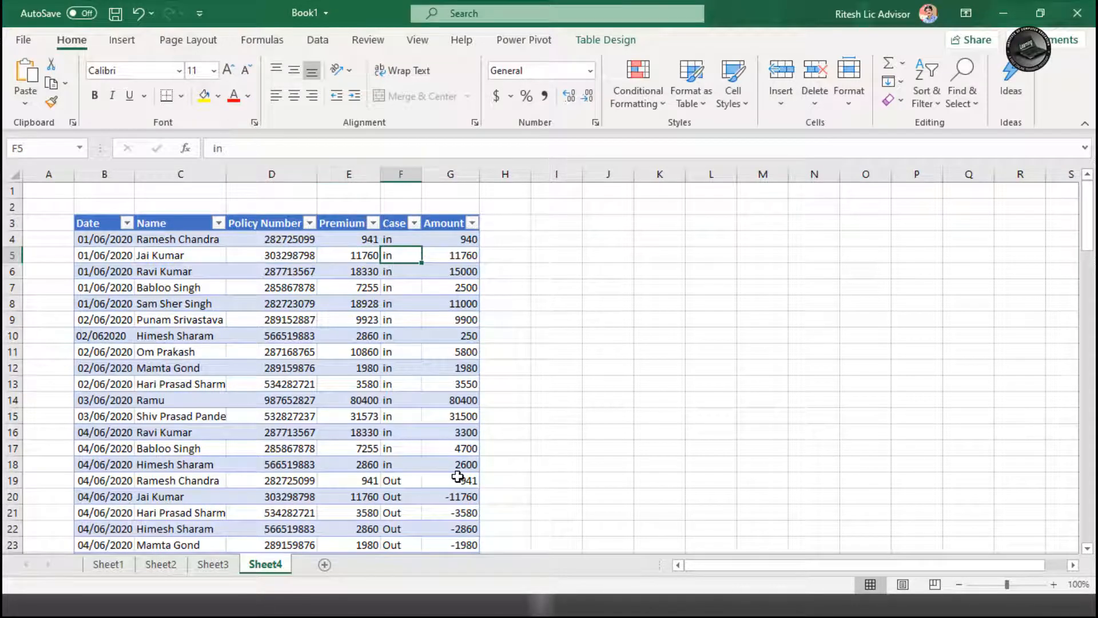
pyautogui.press('Right')
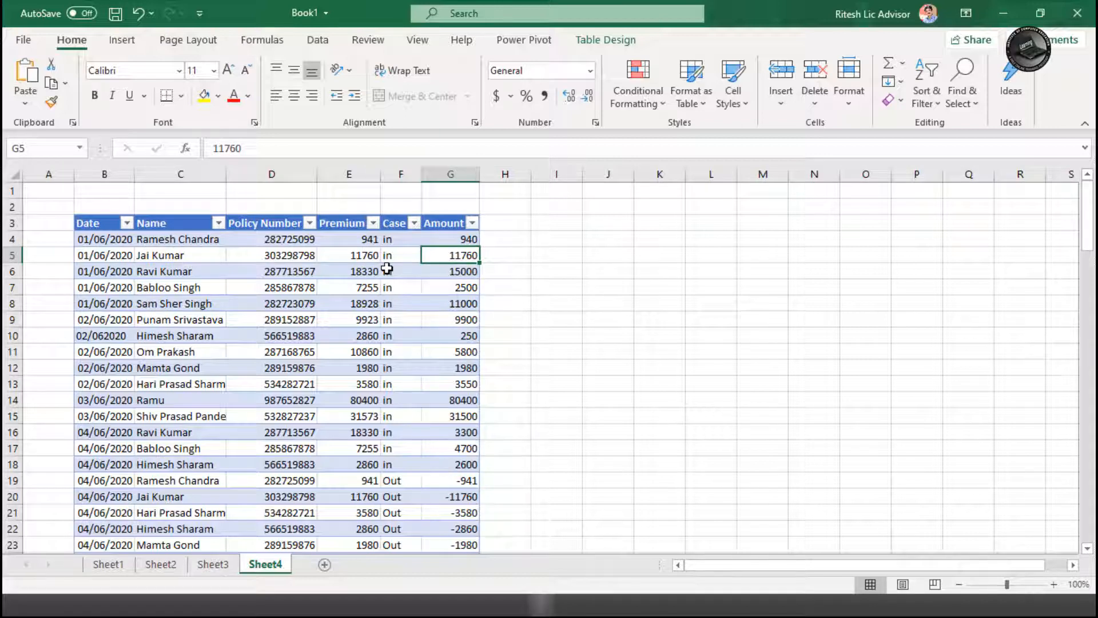
# Step: Check the Case column entries of the policy records between rows 4 and 13
pyautogui.click(388, 239)
pyautogui.click(388, 271)
pyautogui.click(392, 292)
pyautogui.click(392, 351)
pyautogui.click(395, 382)
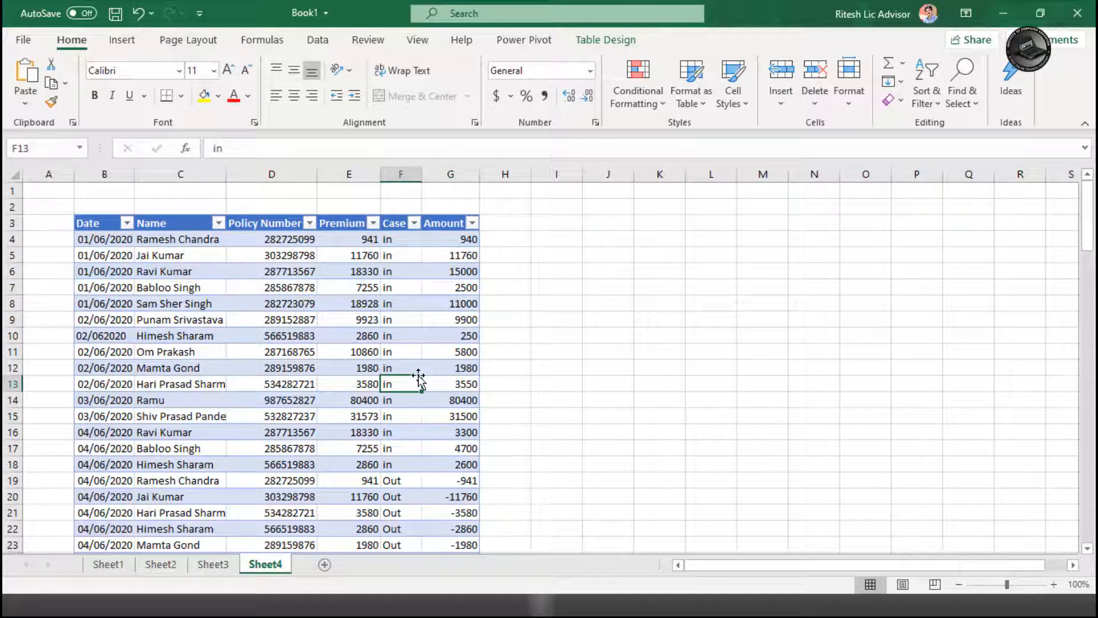
# Step: Review the 04/06/2020 records marked Out, checking the name, premium and amount of the record in row 19
pyautogui.click(115, 464)
pyautogui.scroll(-2, 146, 446)
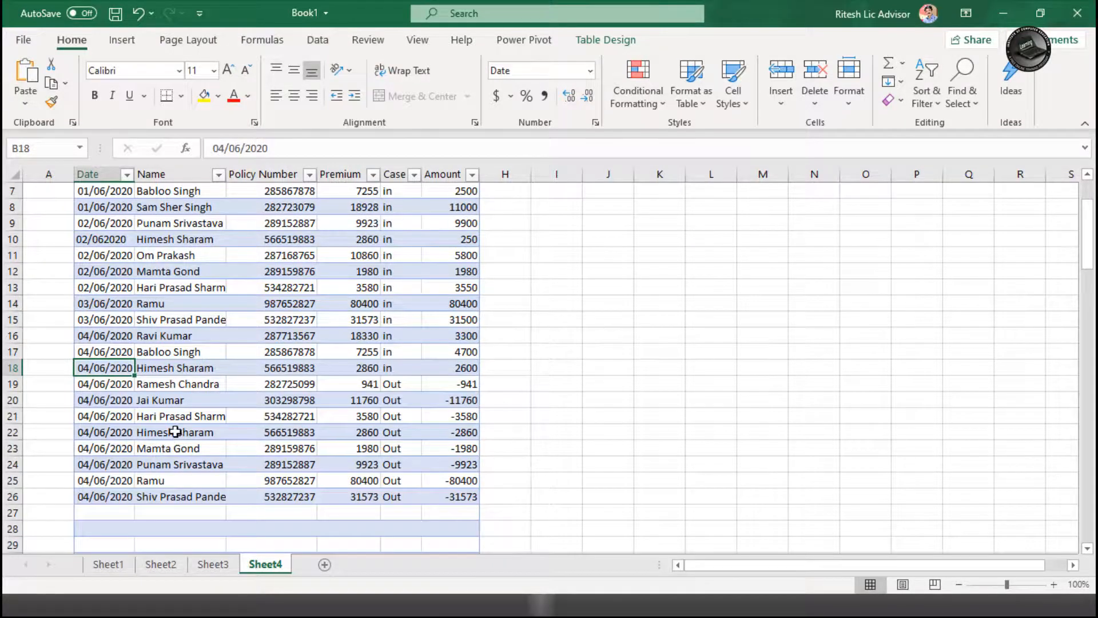
pyautogui.click(170, 403)
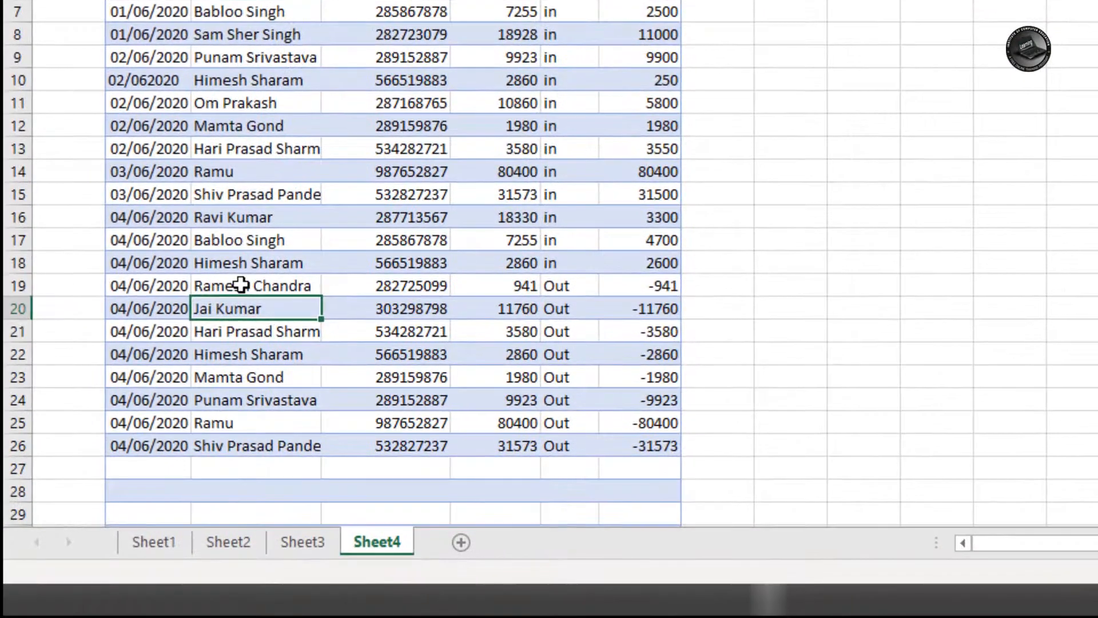
pyautogui.click(241, 284)
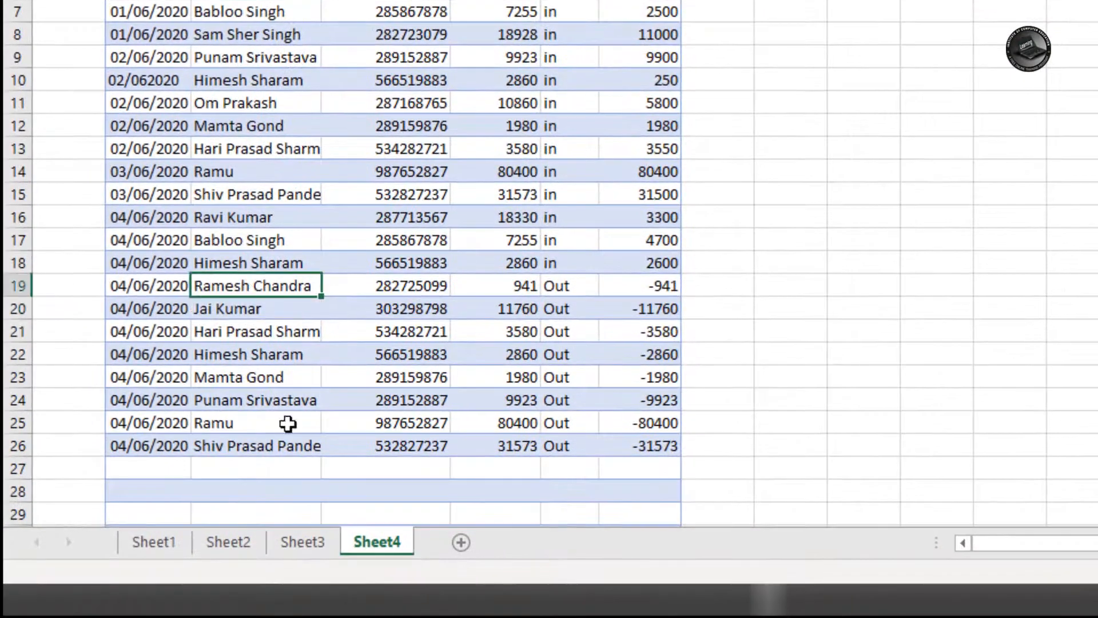
pyautogui.press('Right')
pyautogui.press('Right')
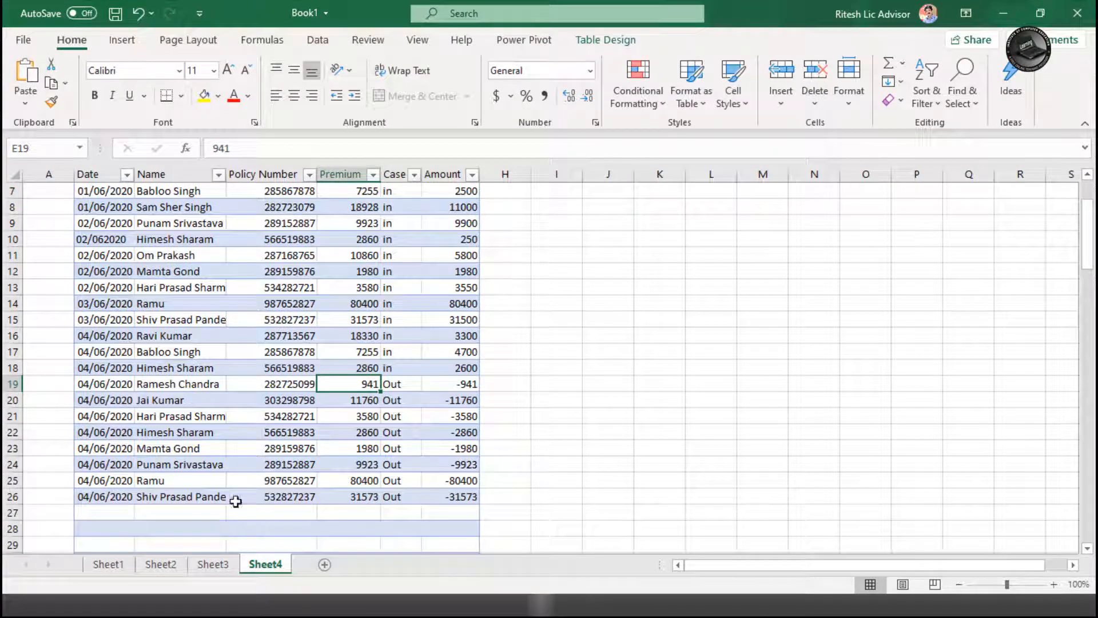
pyautogui.click(425, 383)
# Step: Filter the policy table's Name column to show only the customer listed in row 7
pyautogui.scroll(2, 336, 463)
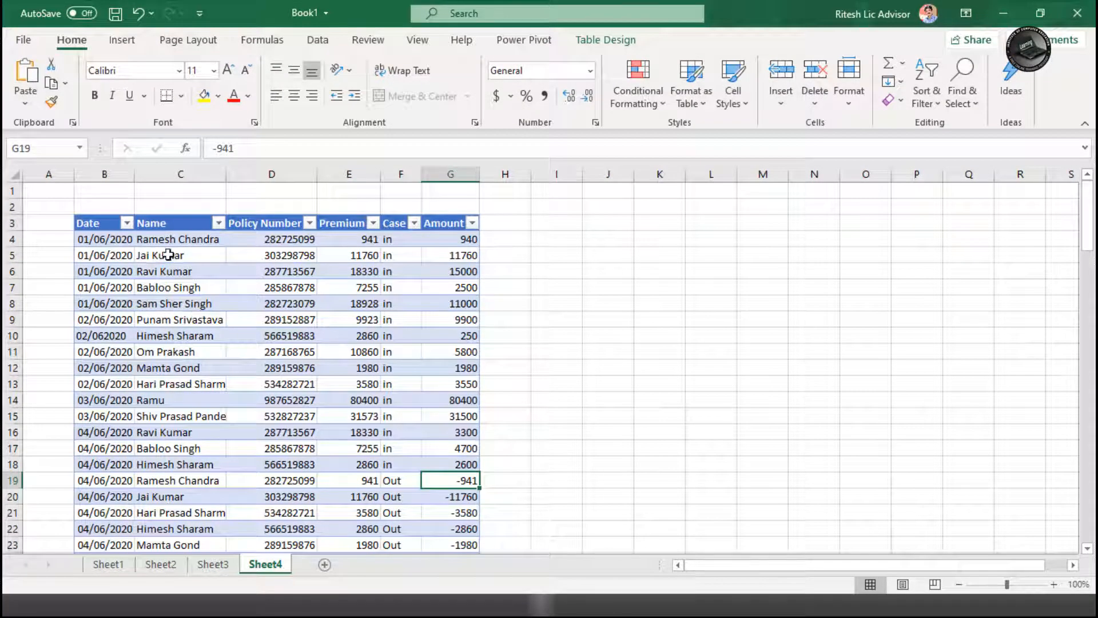
pyautogui.click(218, 223)
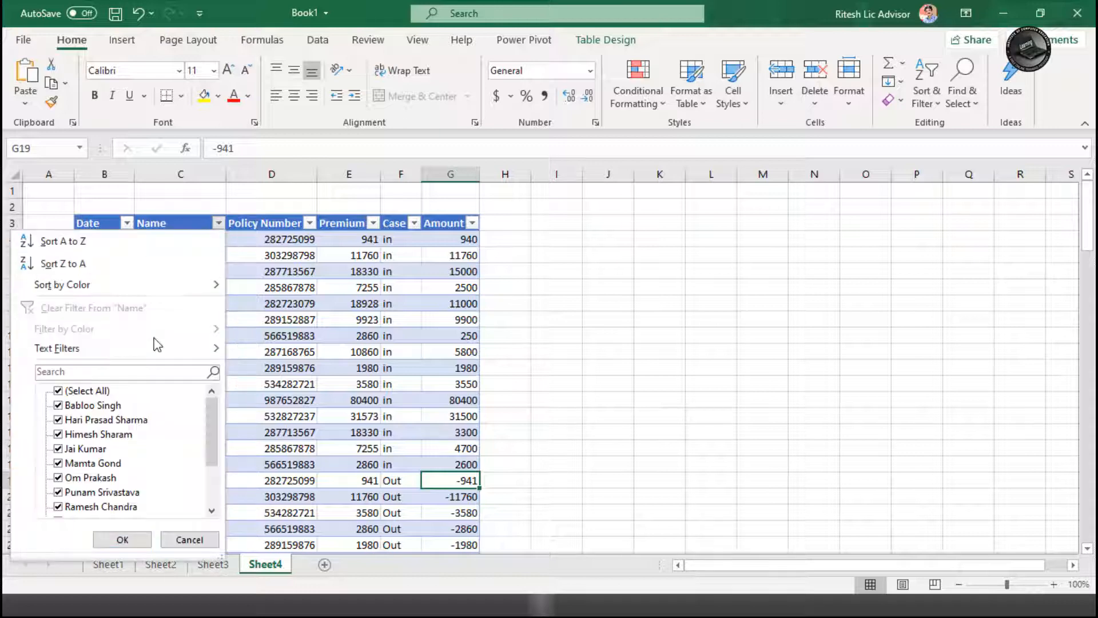
pyautogui.click(58, 391)
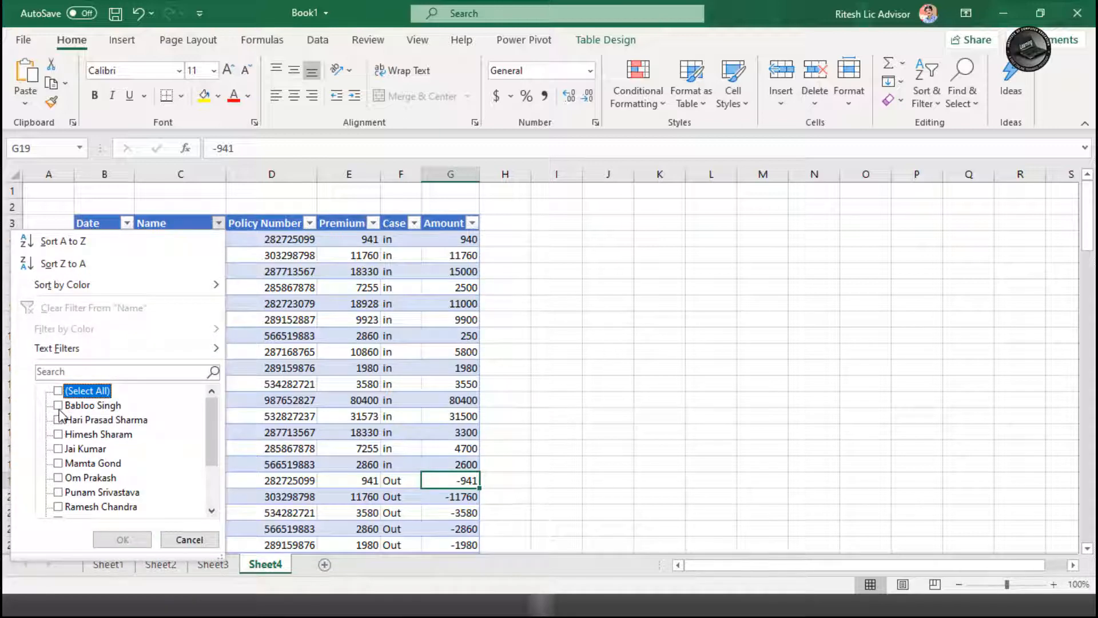
pyautogui.click(58, 405)
pyautogui.click(122, 540)
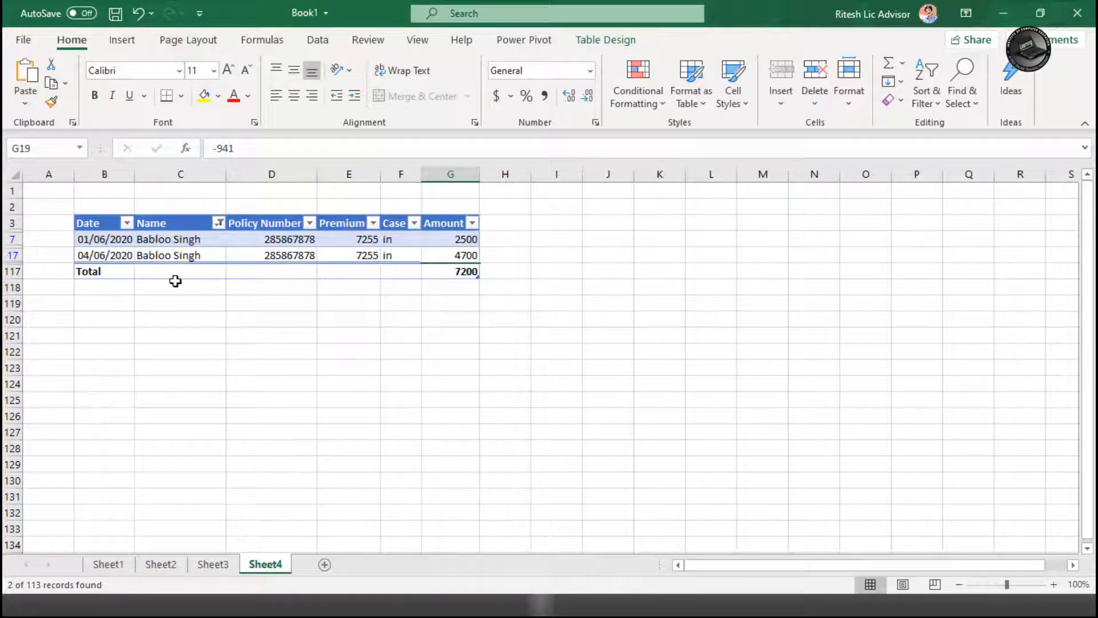
# Step: Change the Name filter to show only the customer listed in row 12, and check the Amount total in G117
pyautogui.click(218, 222)
pyautogui.click(58, 391)
pyautogui.click(58, 391)
pyautogui.click(58, 391)
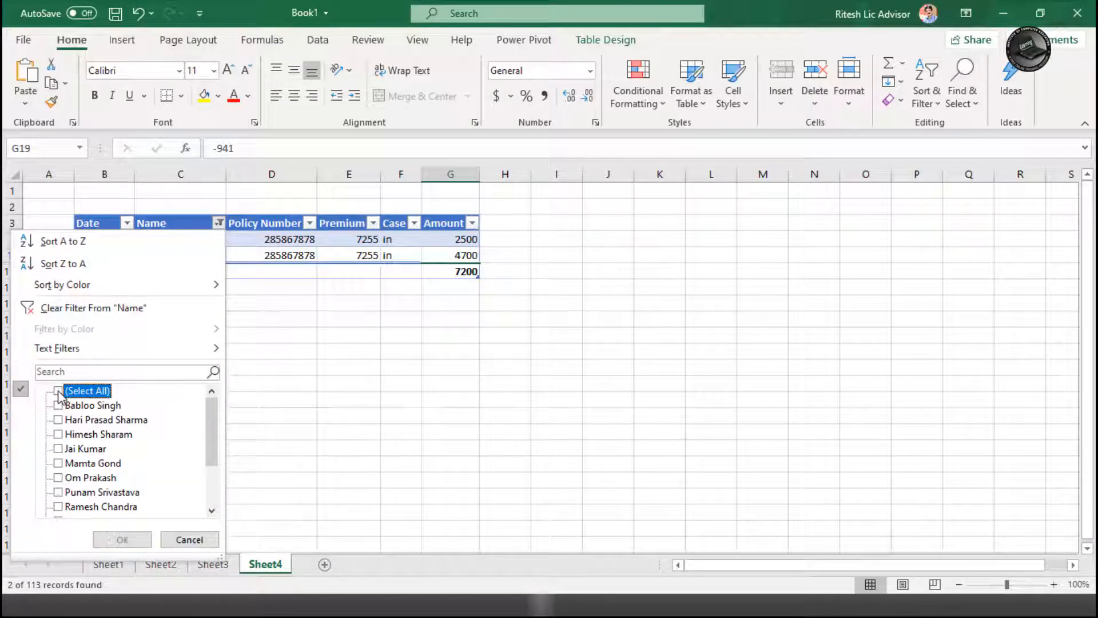
pyautogui.click(58, 463)
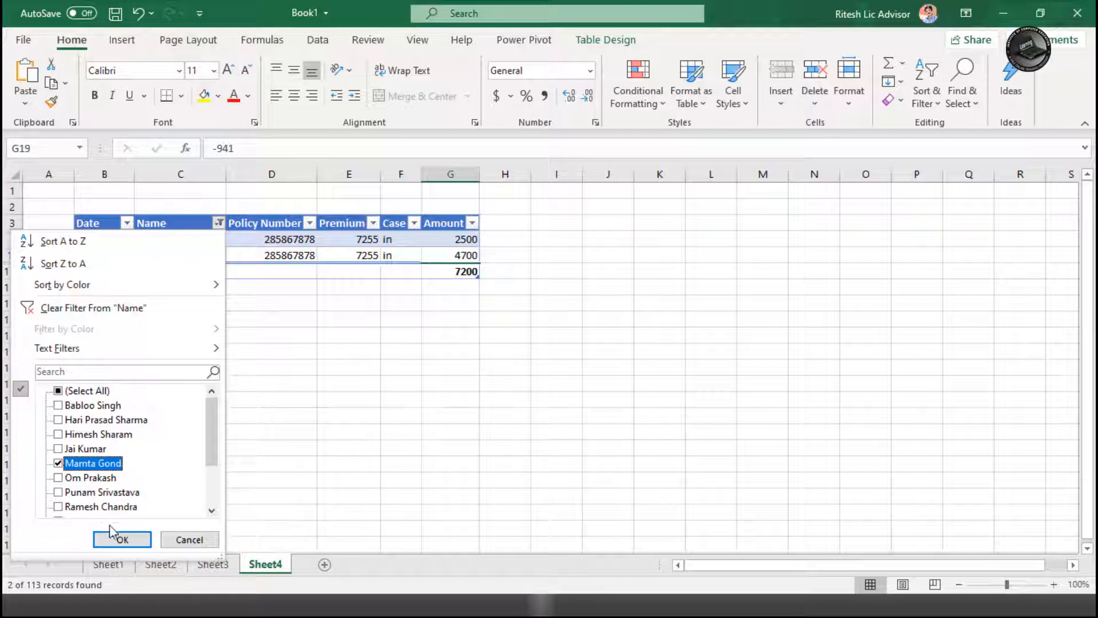
pyautogui.click(118, 538)
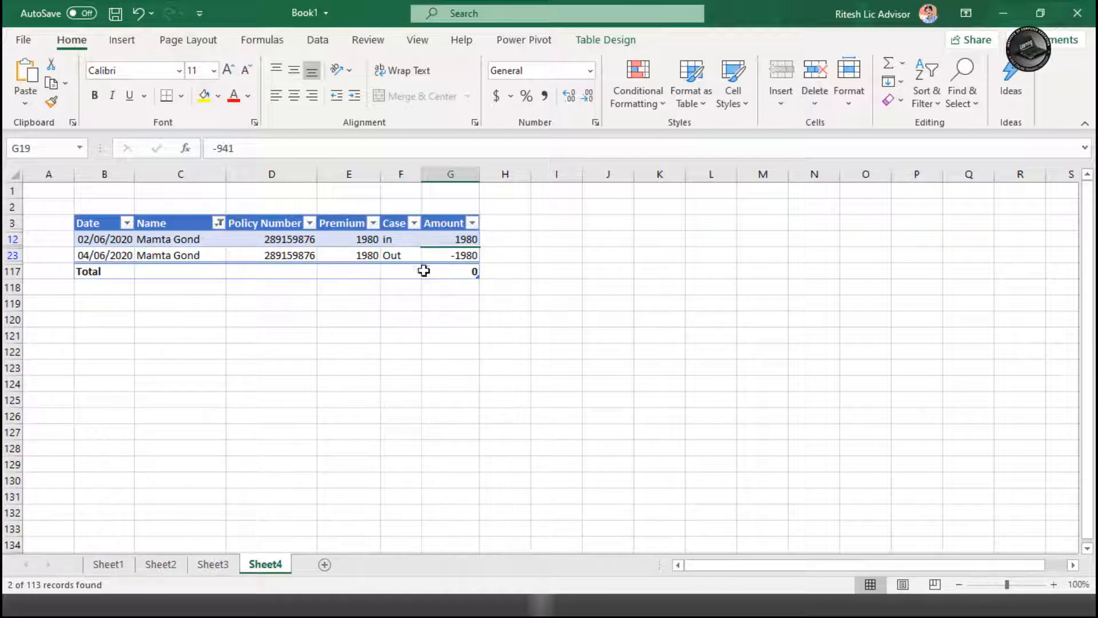
pyautogui.click(459, 269)
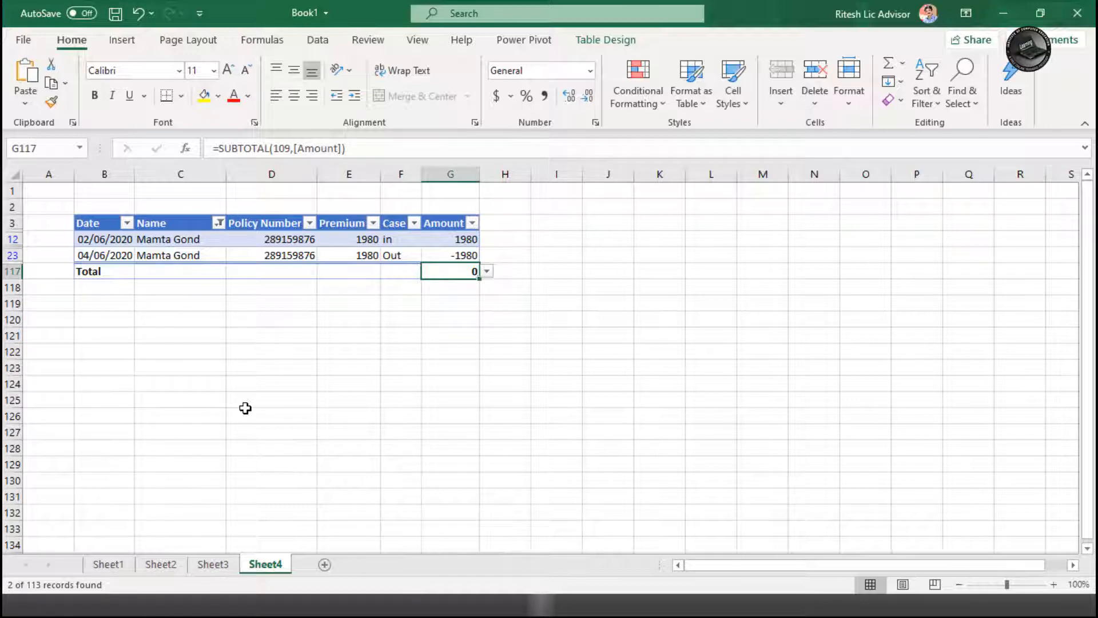
# Step: Remove the Name filter by including all customers again, and look over the restored Policy Number column
pyautogui.click(219, 222)
pyautogui.click(59, 391)
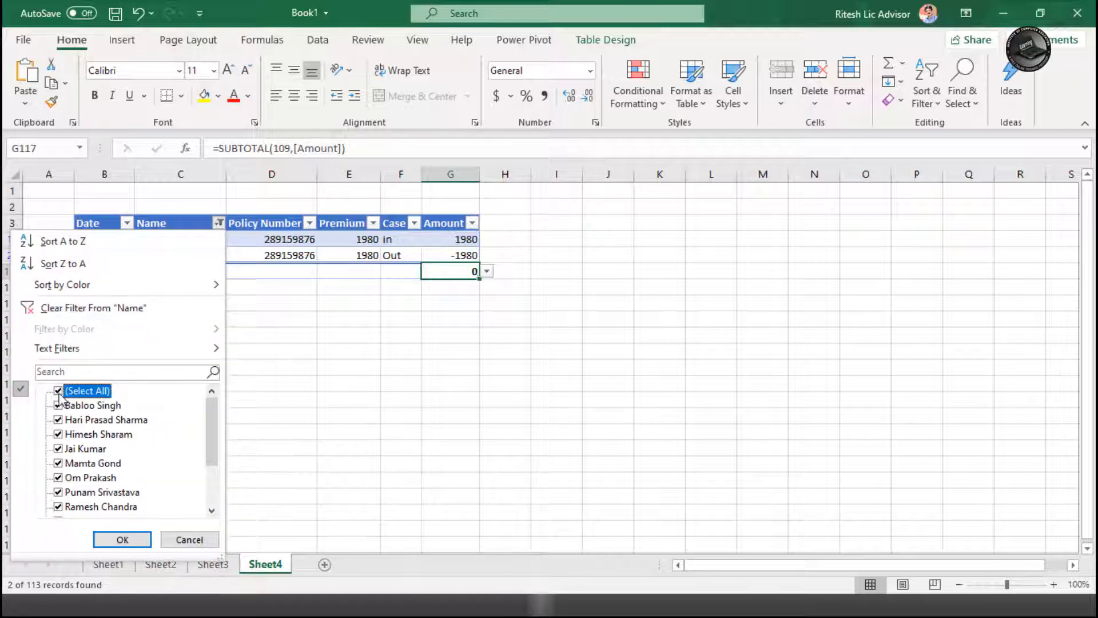
pyautogui.click(132, 544)
pyautogui.click(280, 333)
pyautogui.click(271, 291)
pyautogui.click(269, 237)
pyautogui.click(259, 283)
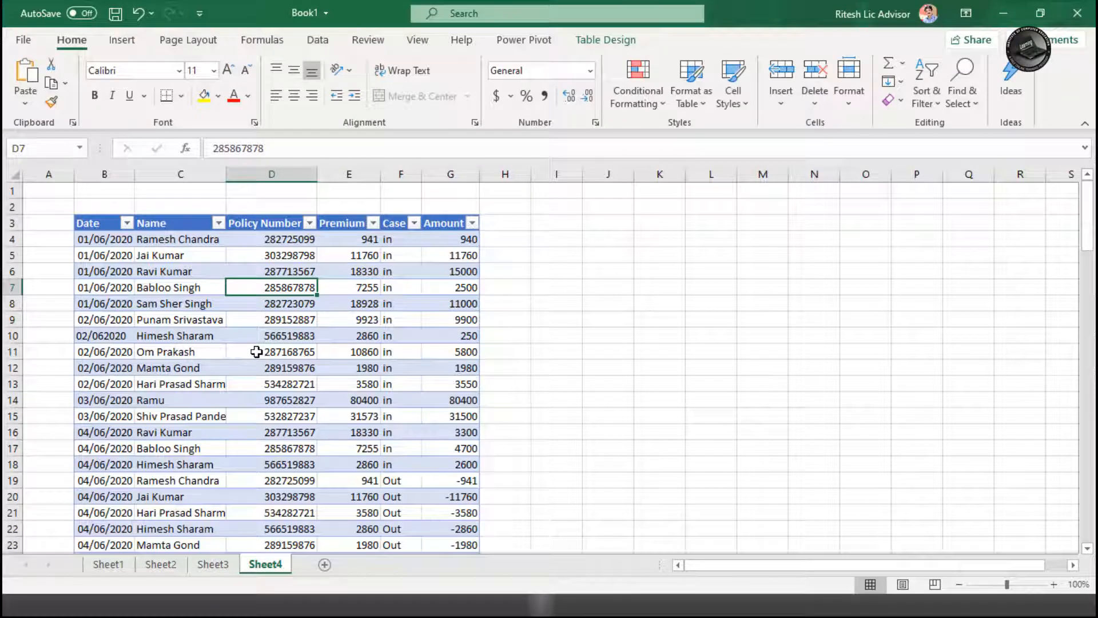
# Step: Switch to Sheet1, bring the sales table into view and review its Product column
pyautogui.click(117, 566)
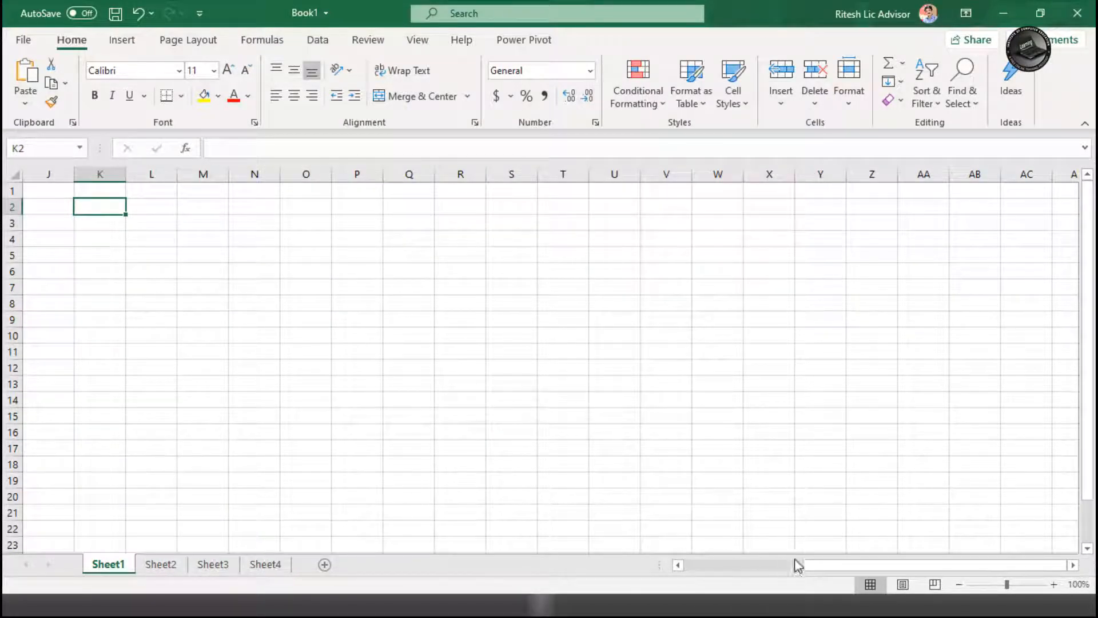
pyautogui.moveTo(835, 565); pyautogui.dragTo(690, 568)
pyautogui.click(216, 353)
pyautogui.click(186, 271)
pyautogui.click(191, 240)
pyautogui.click(215, 302)
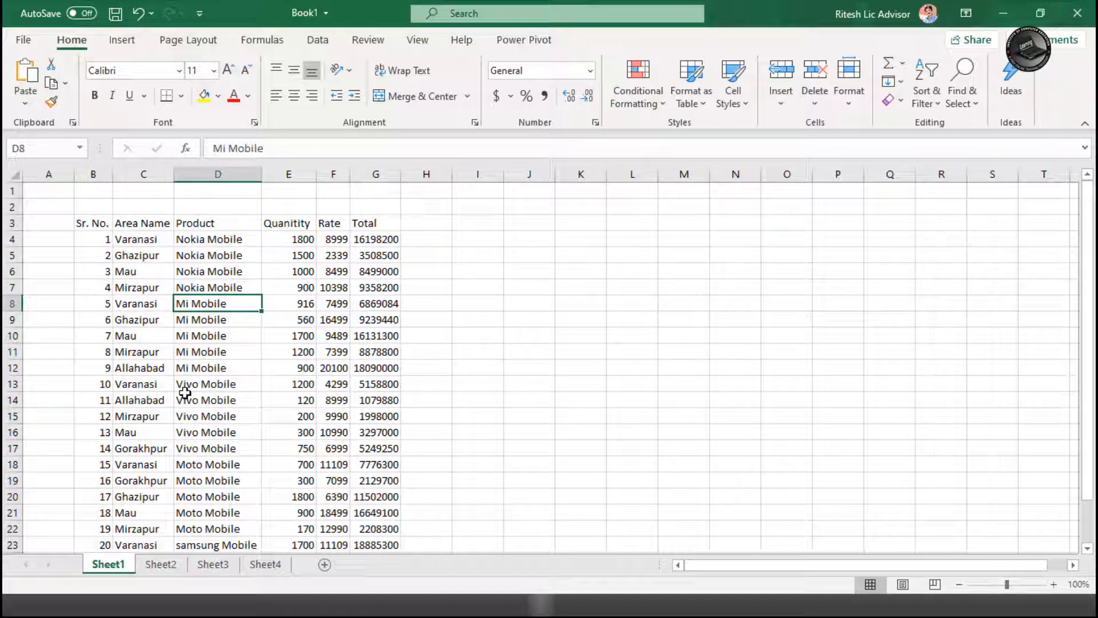
# Step: Select the empty range J2:P26 beside the sales table
pyautogui.moveTo(529, 206); pyautogui.dragTo(838, 497)
pyautogui.moveTo(828, 552)
pyautogui.mouseDown()
pyautogui.moveTo(834, 529)
pyautogui.moveTo(828, 566)
pyautogui.mouseUp()
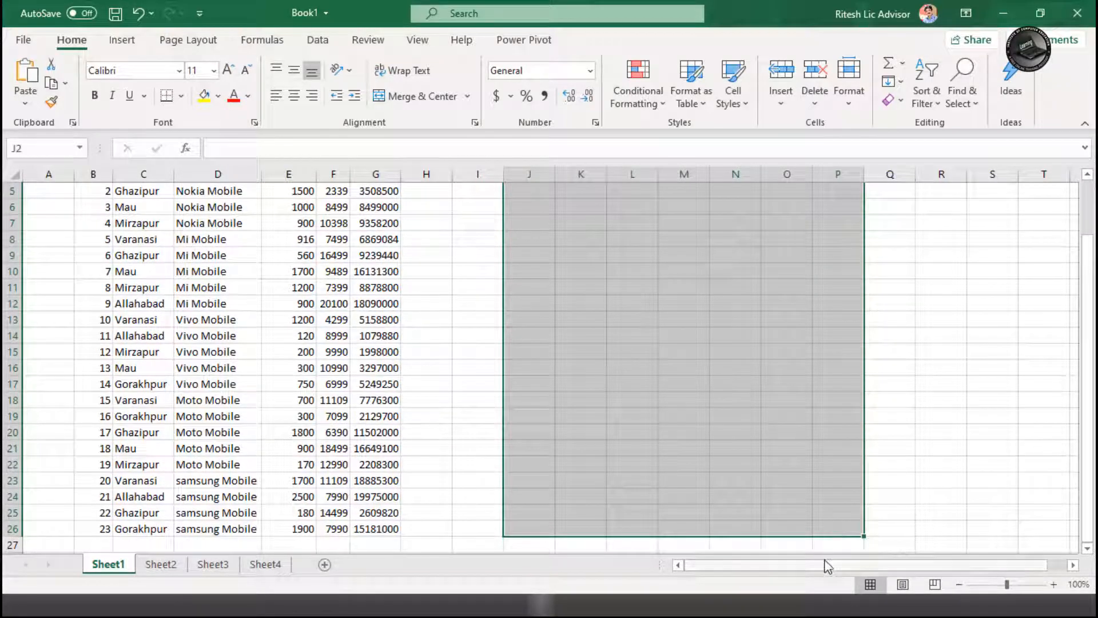
# Step: Convert the selected empty range J2:P26 into a table without using its first row as headers
pyautogui.click(122, 40)
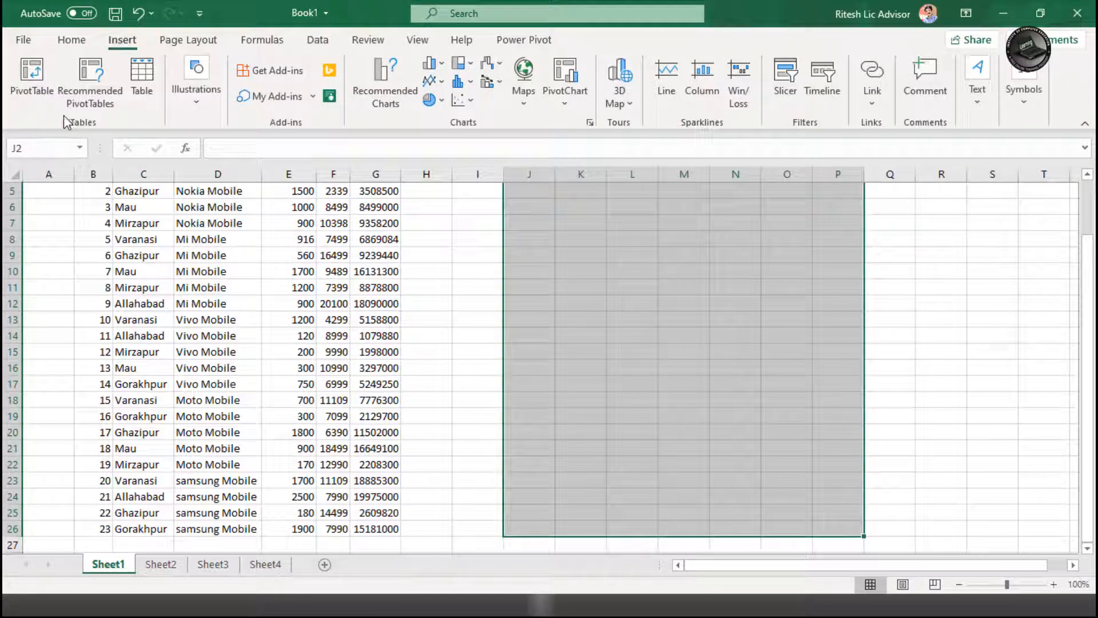
pyautogui.click(142, 77)
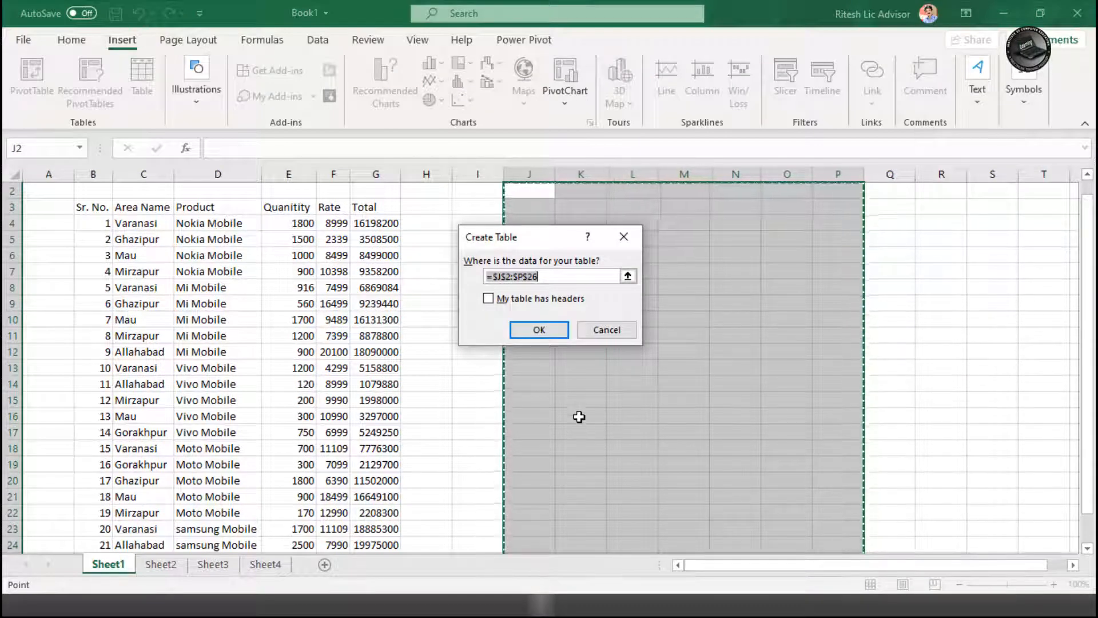
pyautogui.click(544, 334)
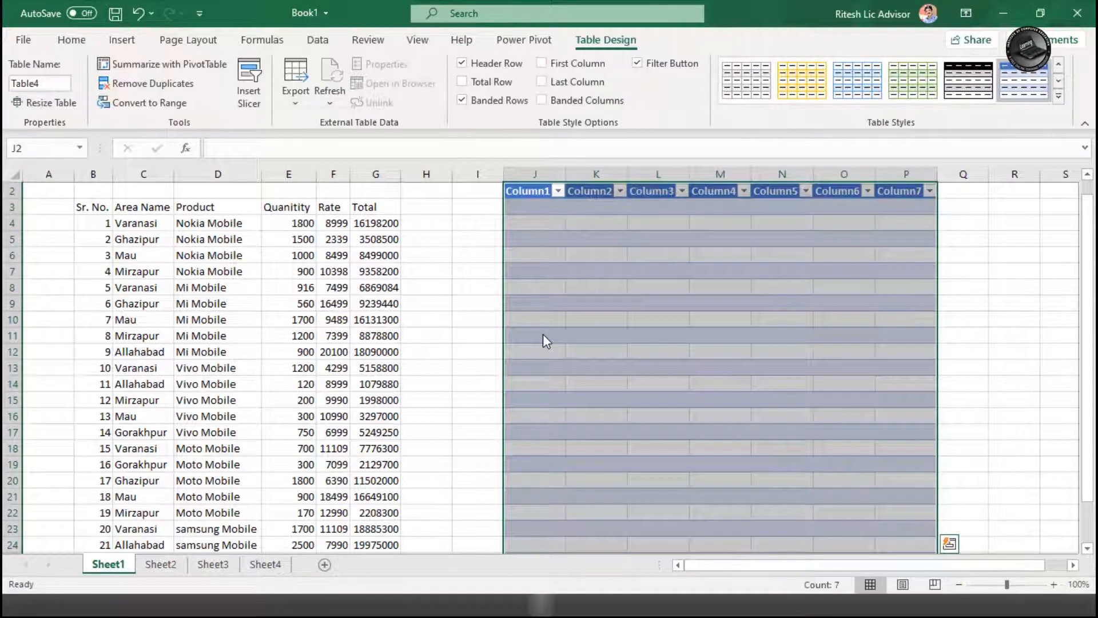
pyautogui.scroll(-4, 716, 341)
pyautogui.scroll(4, 718, 344)
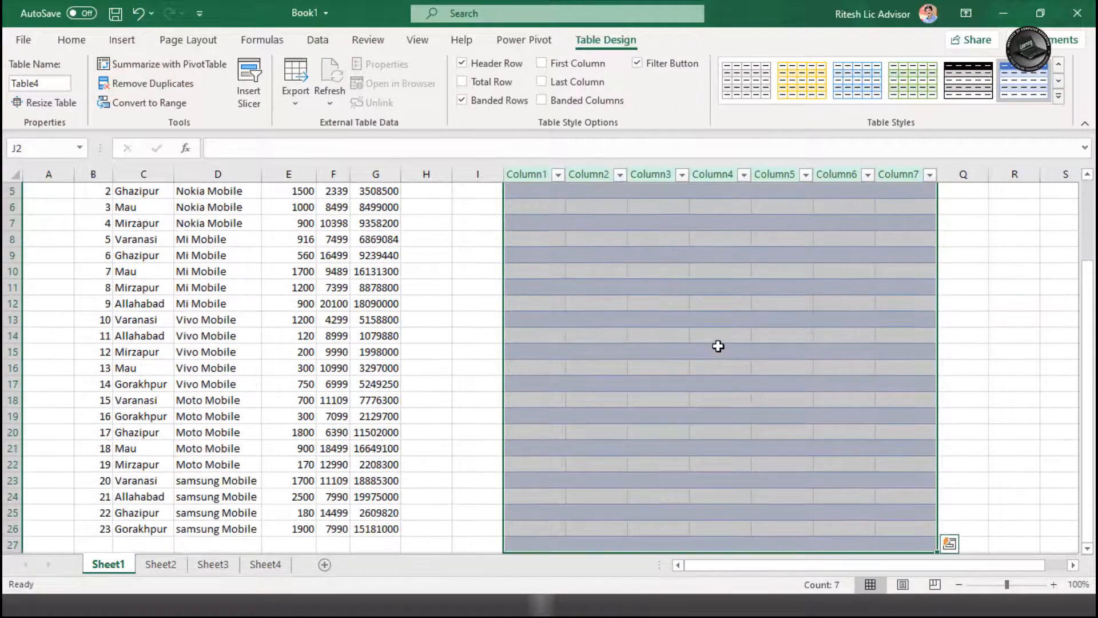
# Step: Delete all table columns of the blank table beside the sales data
pyautogui.rightClick(769, 467)
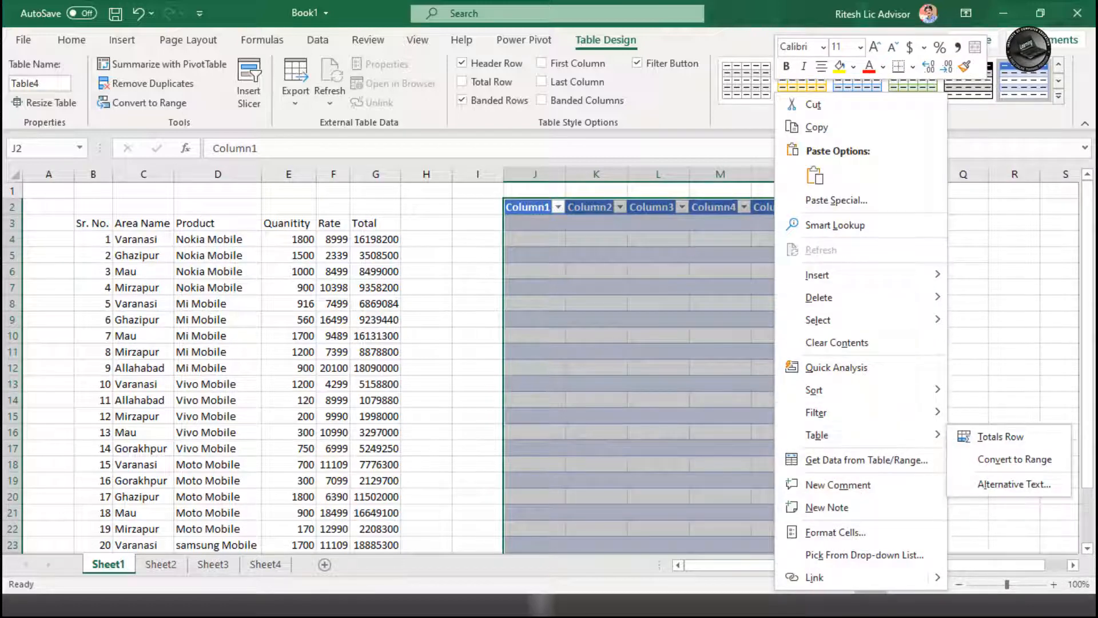
pyautogui.moveTo(828, 302)
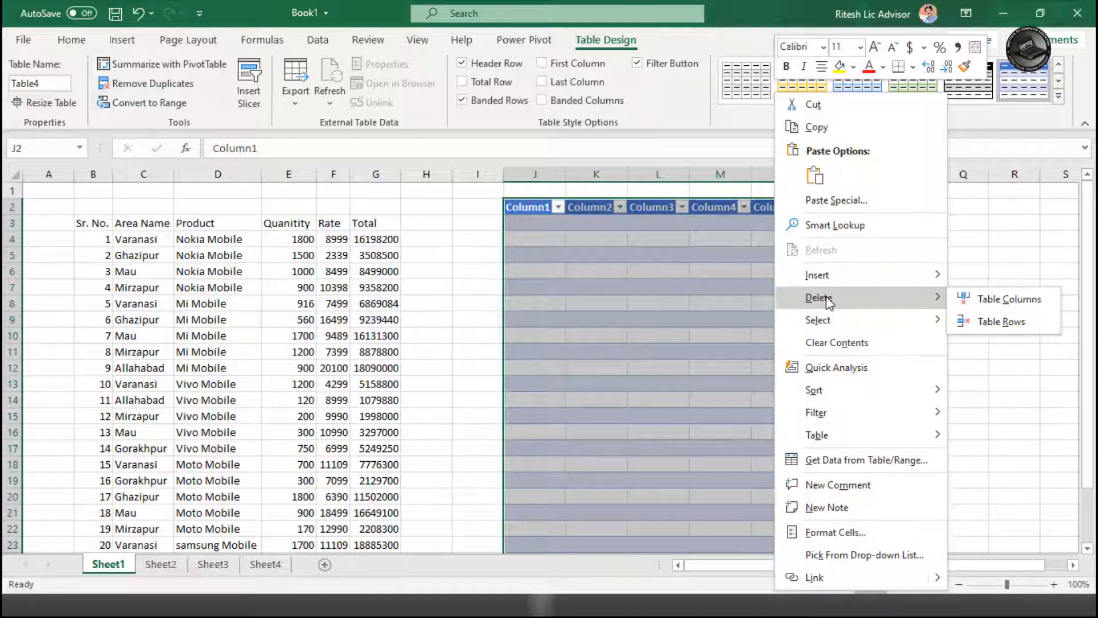
pyautogui.click(984, 299)
pyautogui.click(667, 382)
pyautogui.click(494, 404)
pyautogui.click(558, 318)
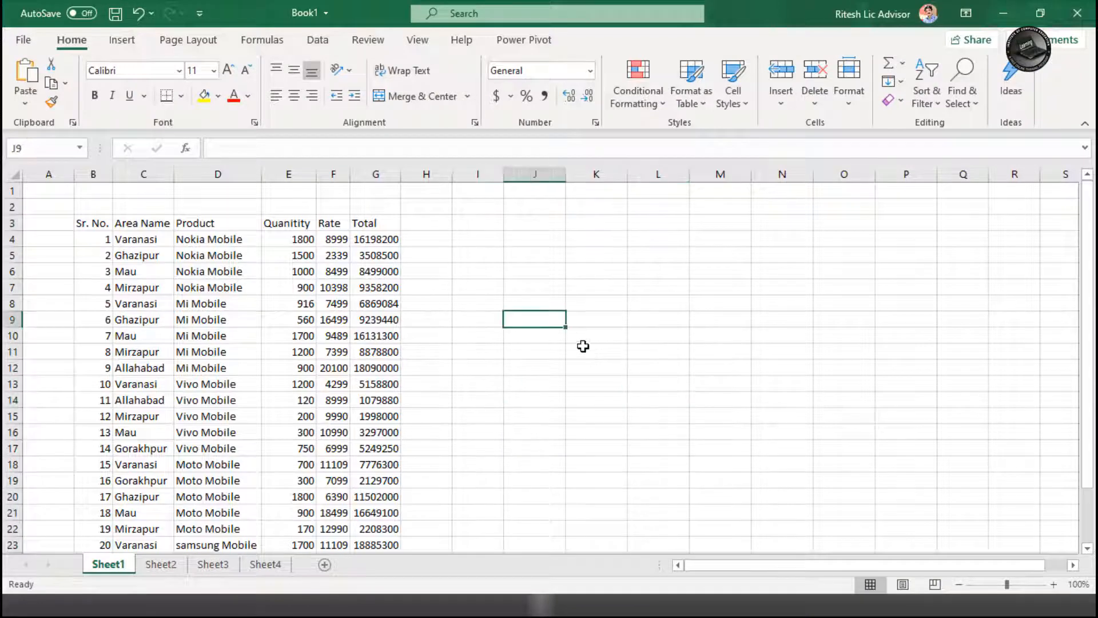
# Step: Select the whole sales data range B3:G26, from the Sr. No. header to the last Total value
pyautogui.click(270, 319)
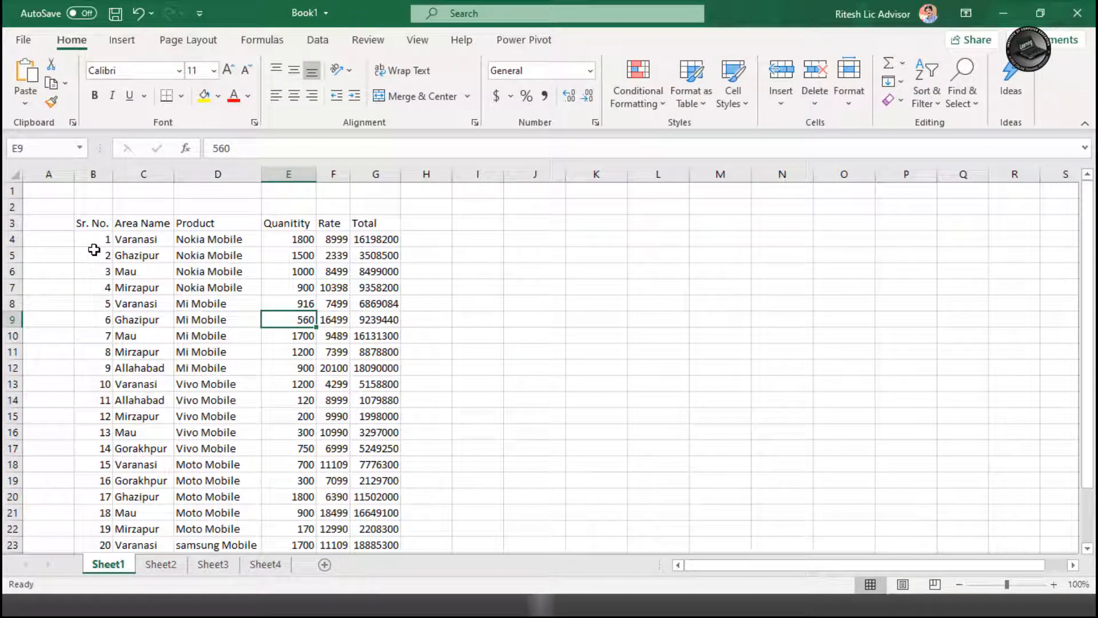
pyautogui.moveTo(85, 224); pyautogui.dragTo(362, 343)
pyautogui.scroll(-6, 363, 350)
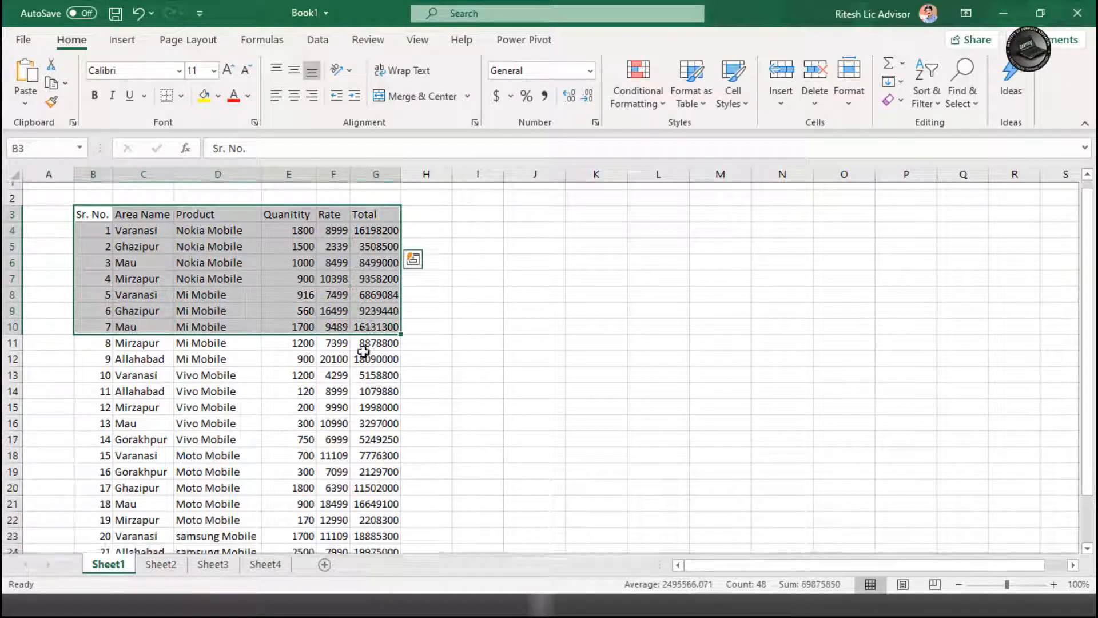
pyautogui.keyDown('shift'); pyautogui.click(388, 304); pyautogui.keyUp('shift')
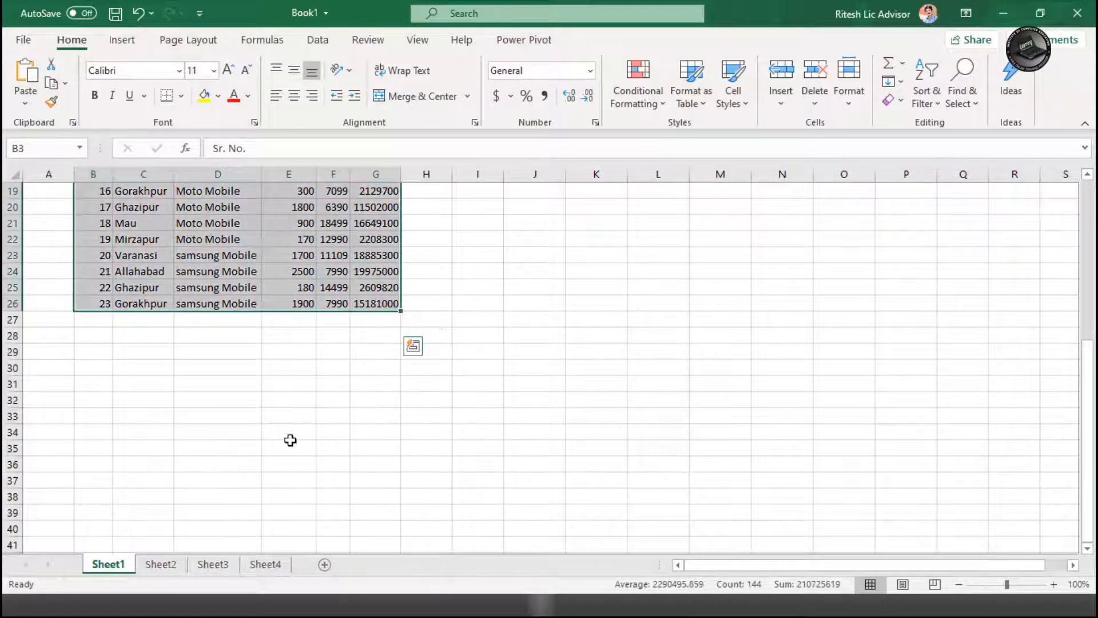
pyautogui.scroll(3, 337, 415)
pyautogui.scroll(3, 337, 414)
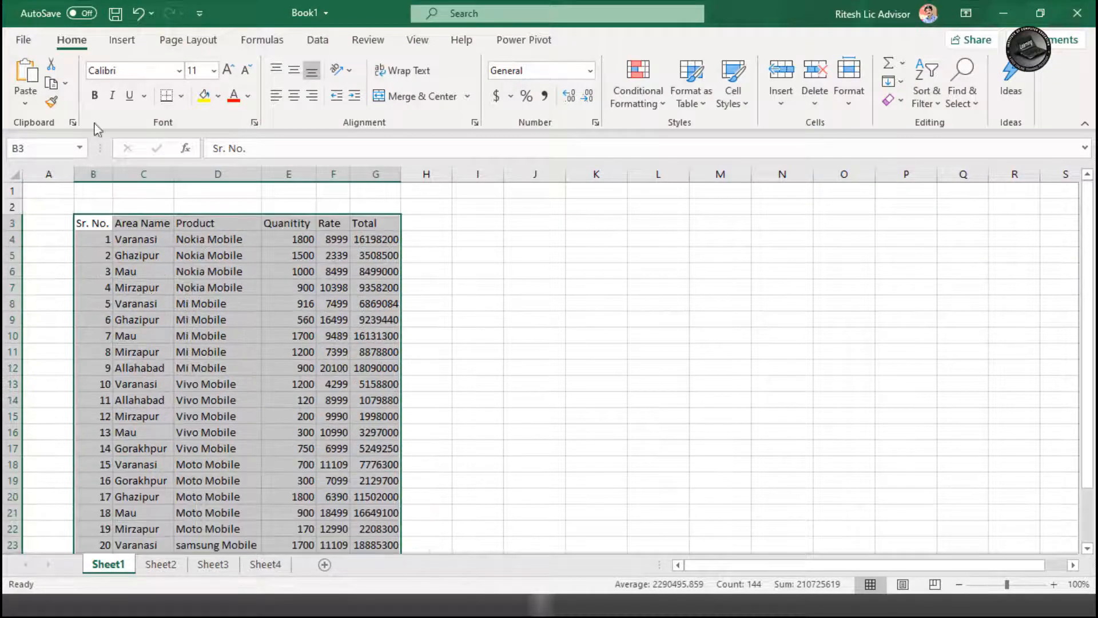
# Step: Try converting B3:G26 into a table with the headers option off, and undo the conversion
pyautogui.click(122, 40)
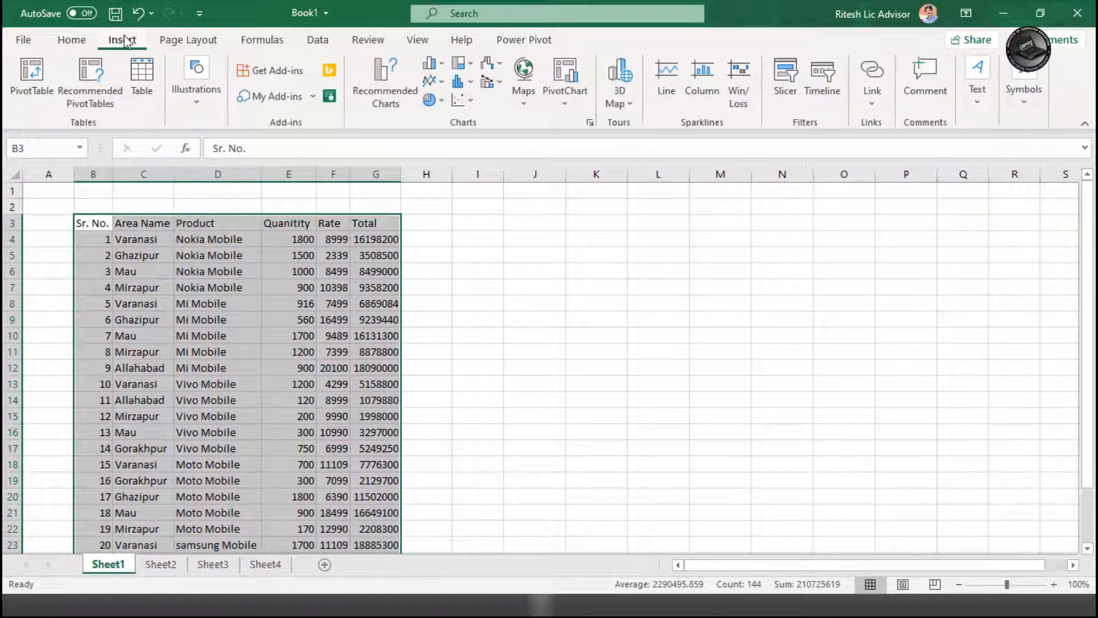
pyautogui.click(148, 76)
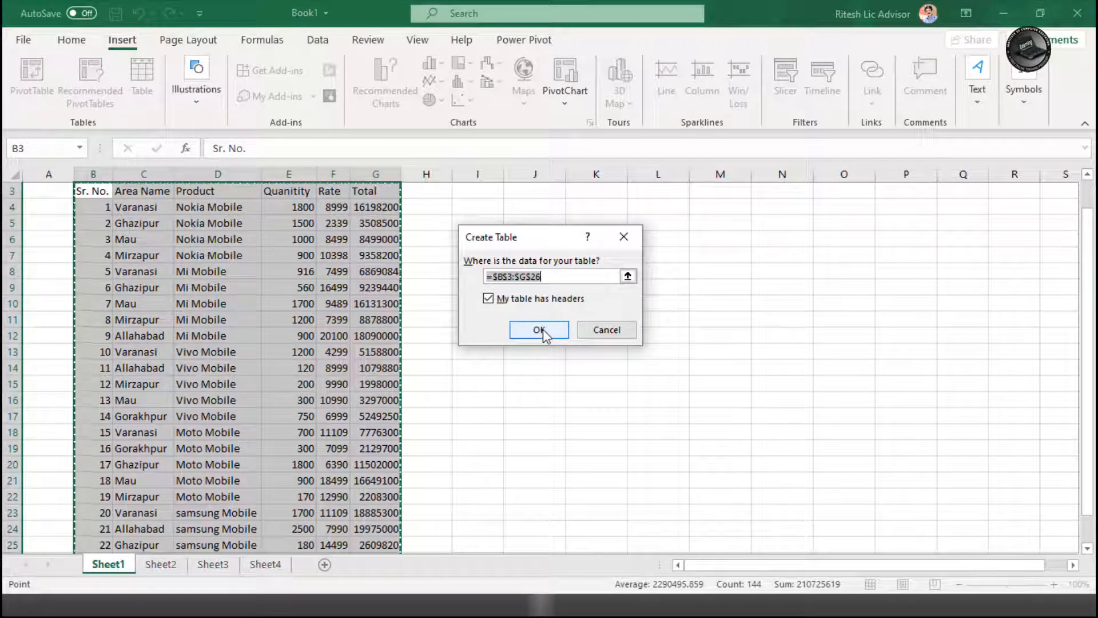
pyautogui.click(488, 299)
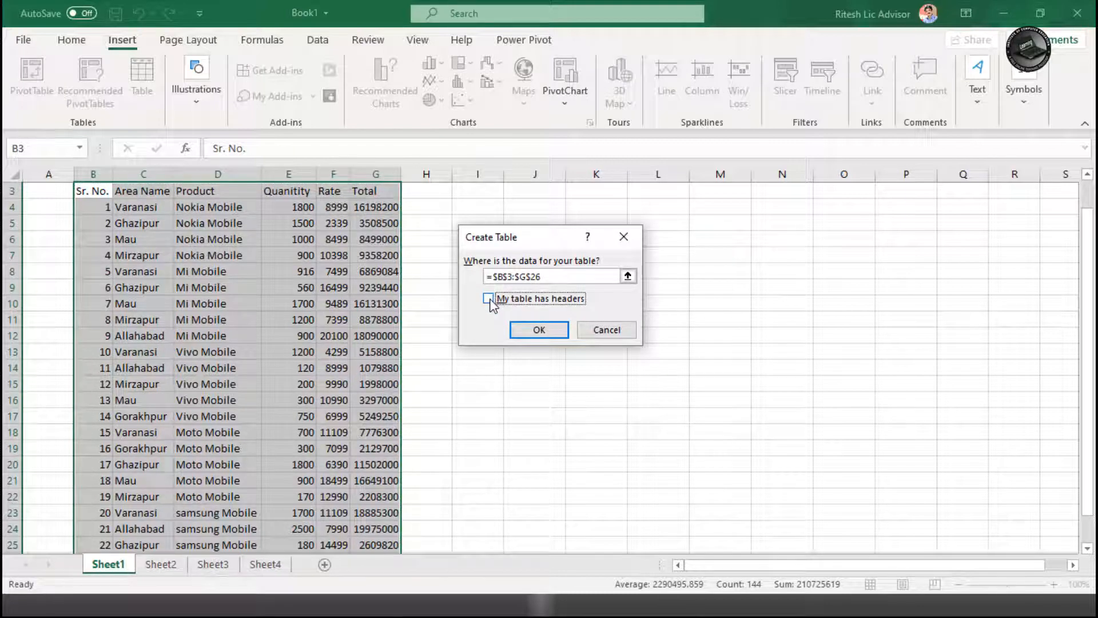
pyautogui.click(547, 330)
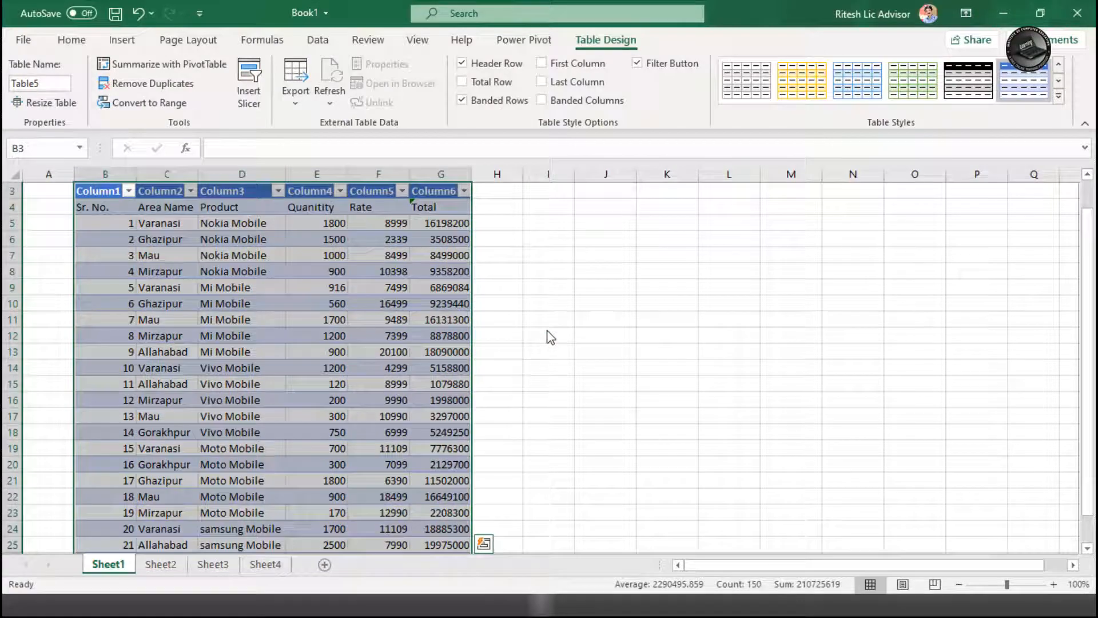
pyautogui.scroll(1, 324, 360)
pyautogui.click(323, 361)
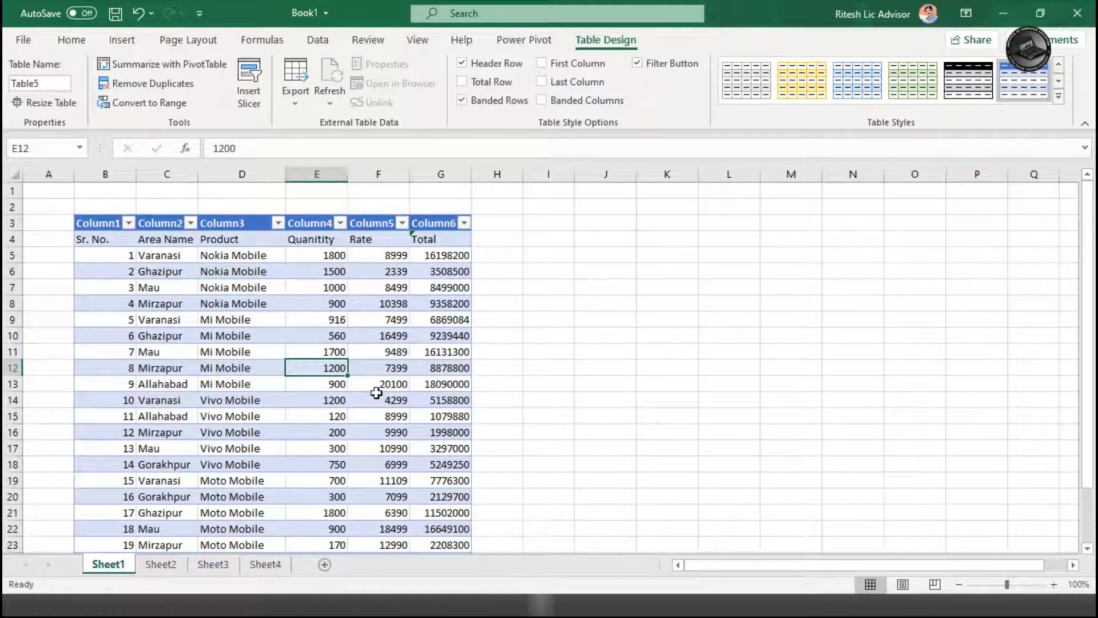
pyautogui.hotkey('ctrl', 'z')
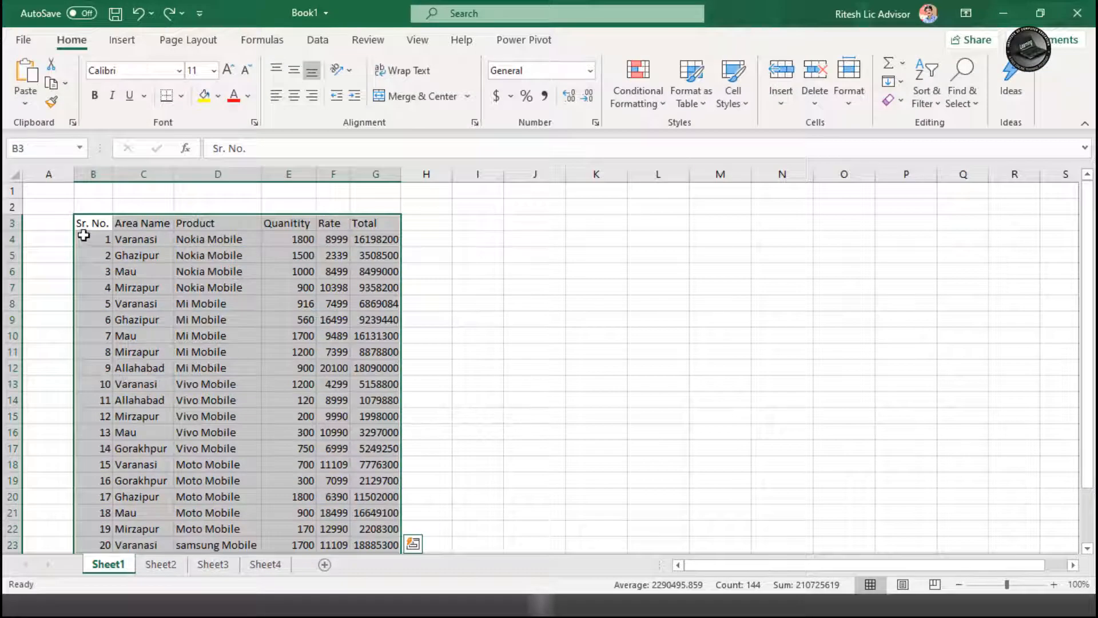
# Step: Convert the sales data B3:G26 into a table that uses its first row as headers
pyautogui.click(112, 35)
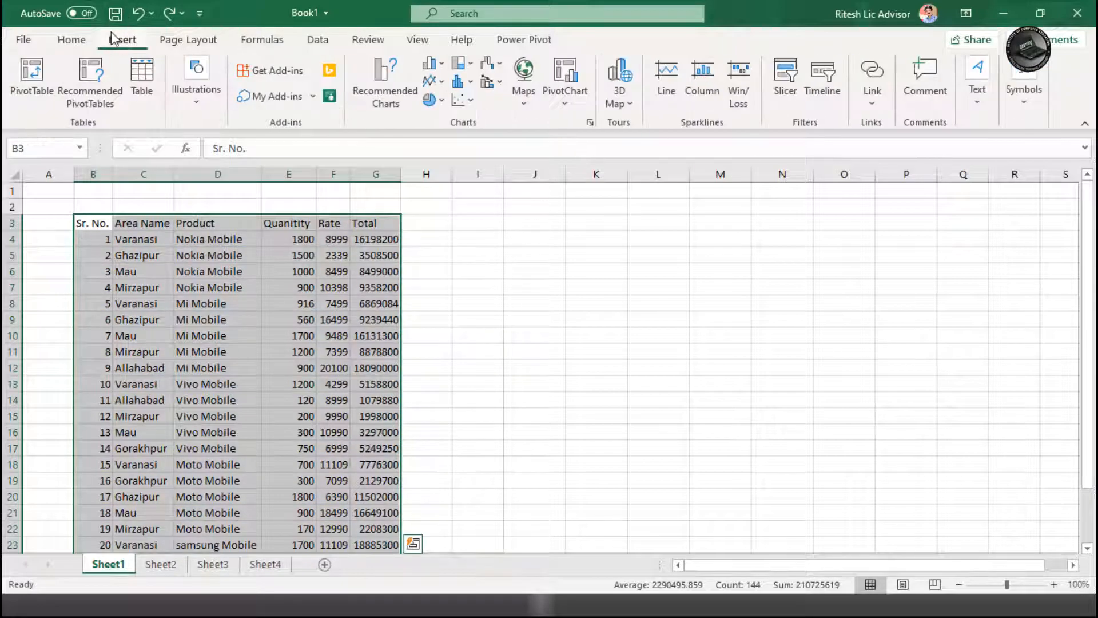
pyautogui.click(144, 89)
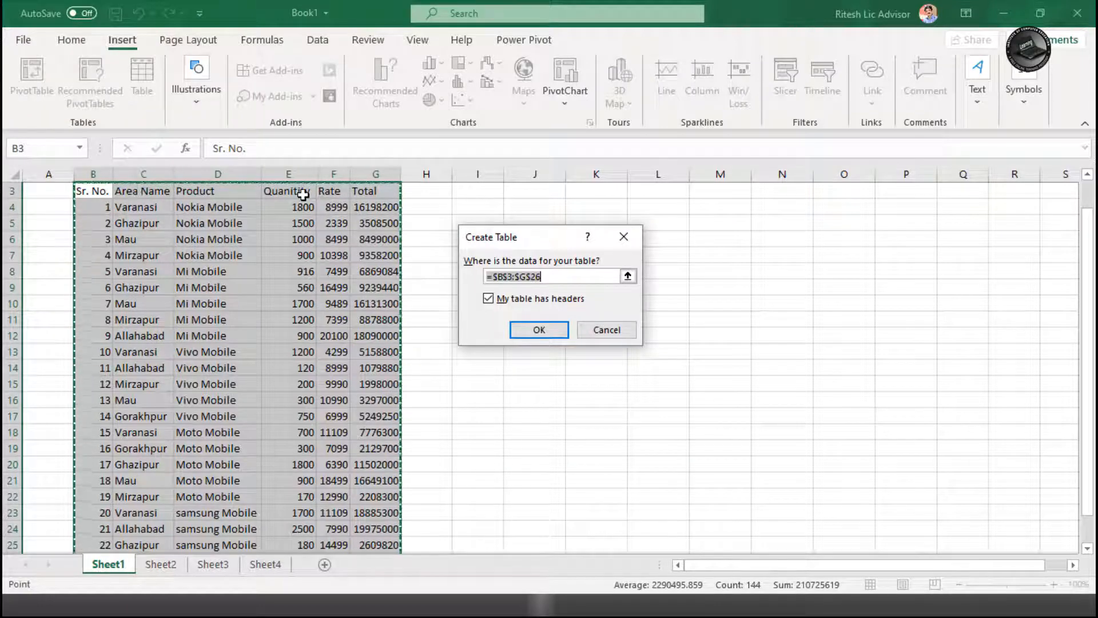
pyautogui.click(540, 331)
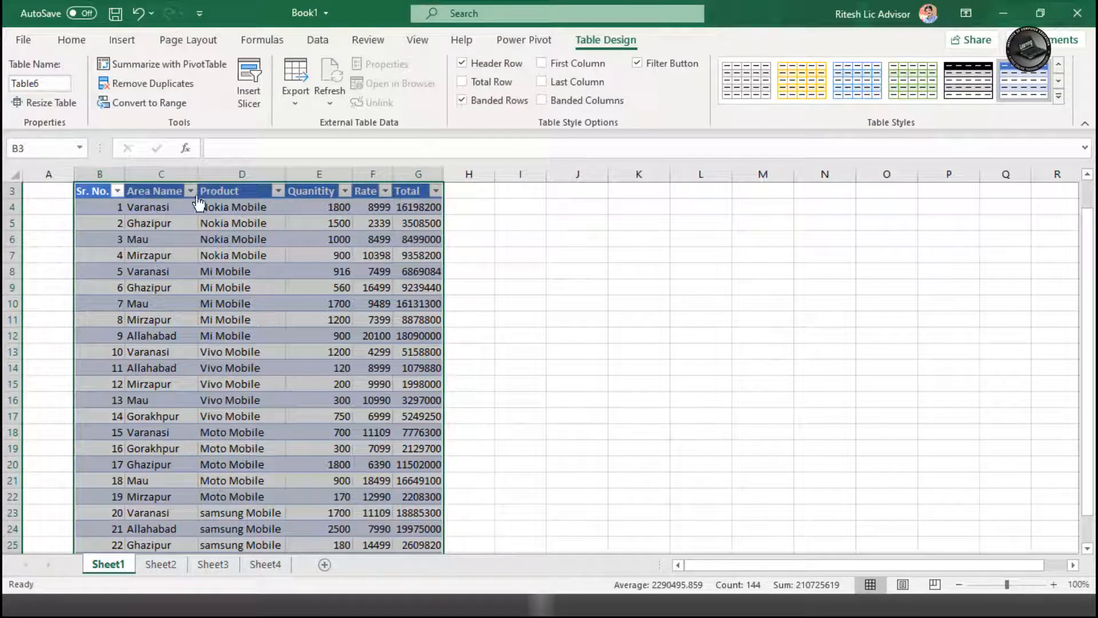
pyautogui.scroll(1, 401, 229)
pyautogui.click(319, 255)
# Step: Filter the Area Name column of the sales table to show only Ghazipur
pyautogui.click(191, 223)
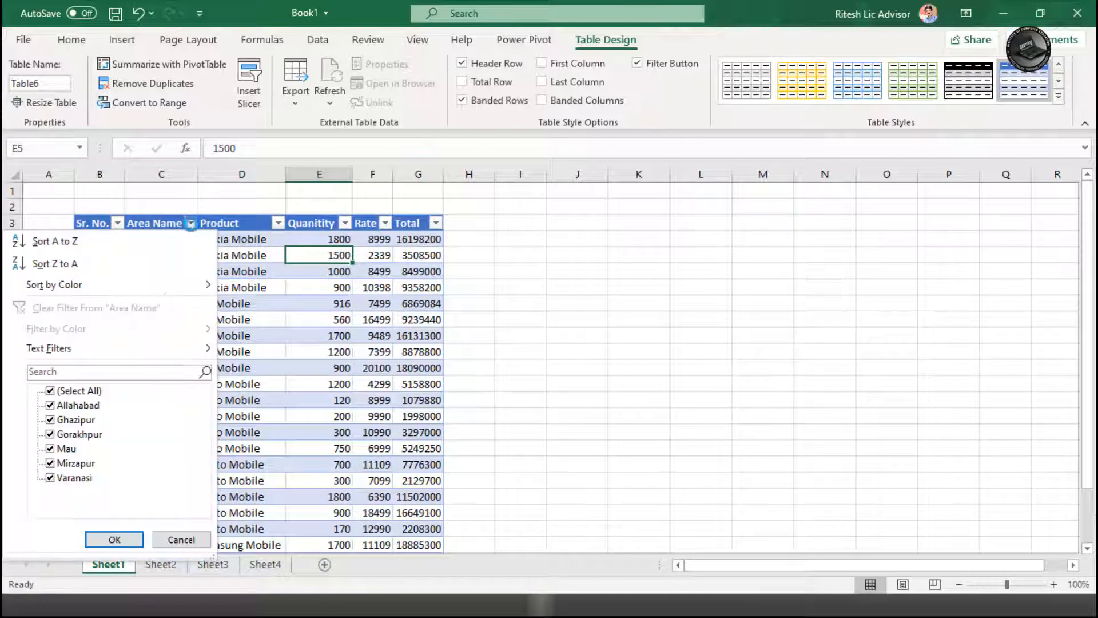
pyautogui.click(51, 390)
pyautogui.click(51, 420)
pyautogui.click(115, 539)
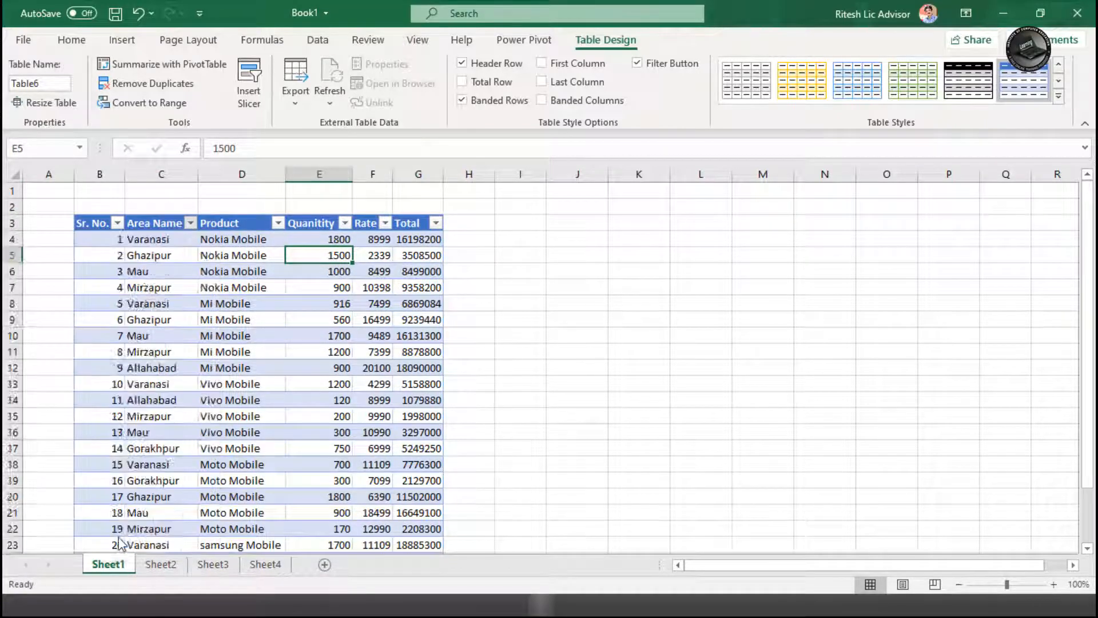
# Step: Add Gorakhpur to the areas included in the Area Name filter
pyautogui.click(186, 212)
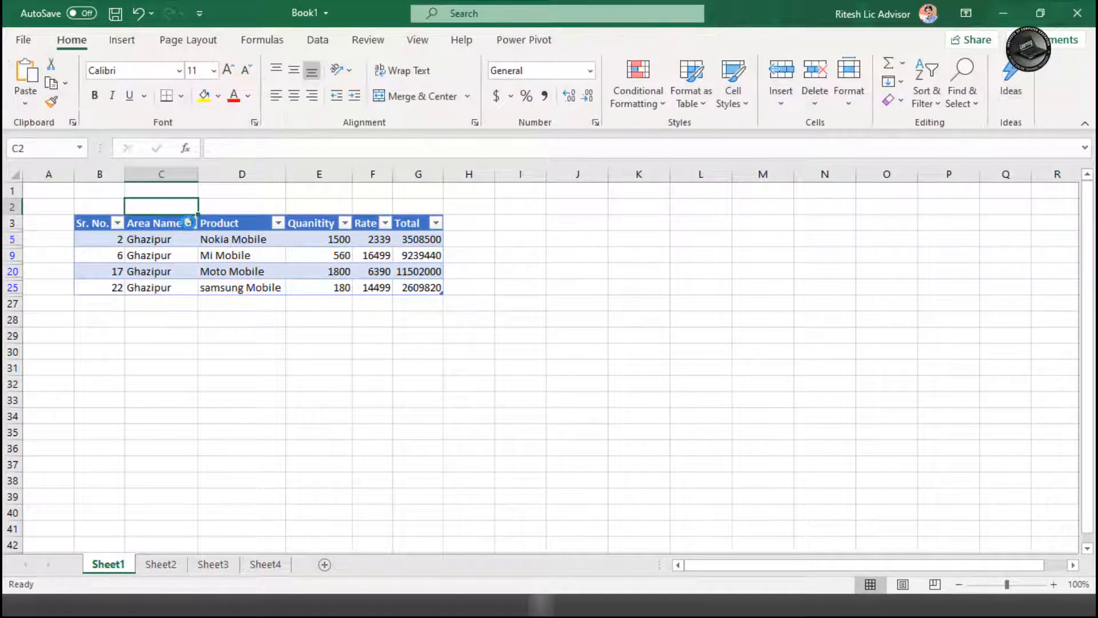
pyautogui.click(190, 223)
pyautogui.click(80, 434)
pyautogui.click(117, 539)
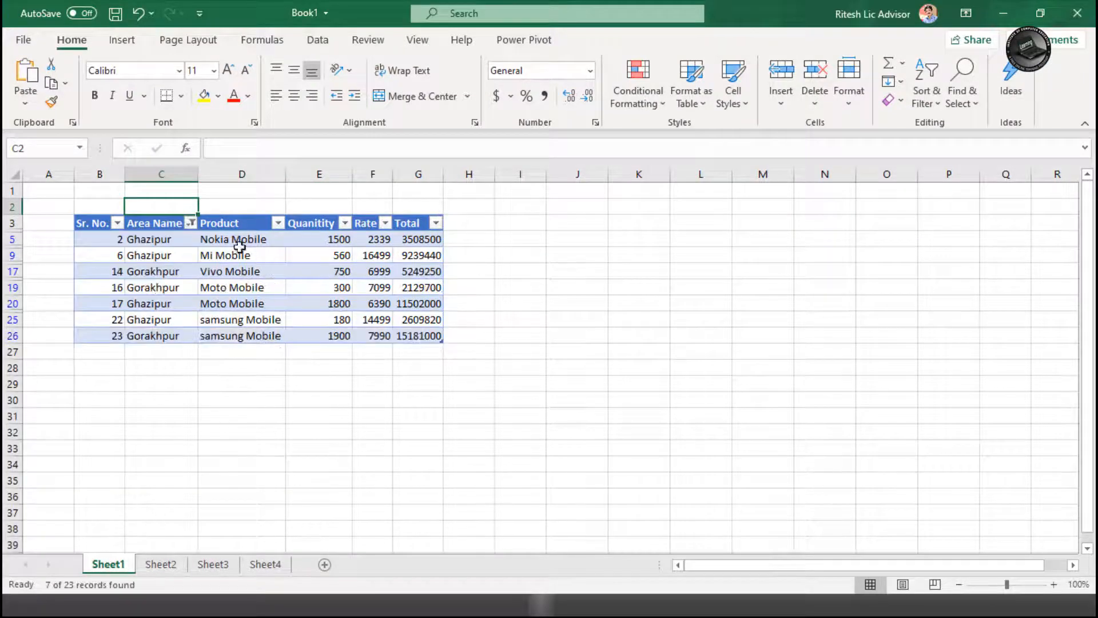
# Step: Include all areas again in the Area Name filter to restore every sales record
pyautogui.click(191, 223)
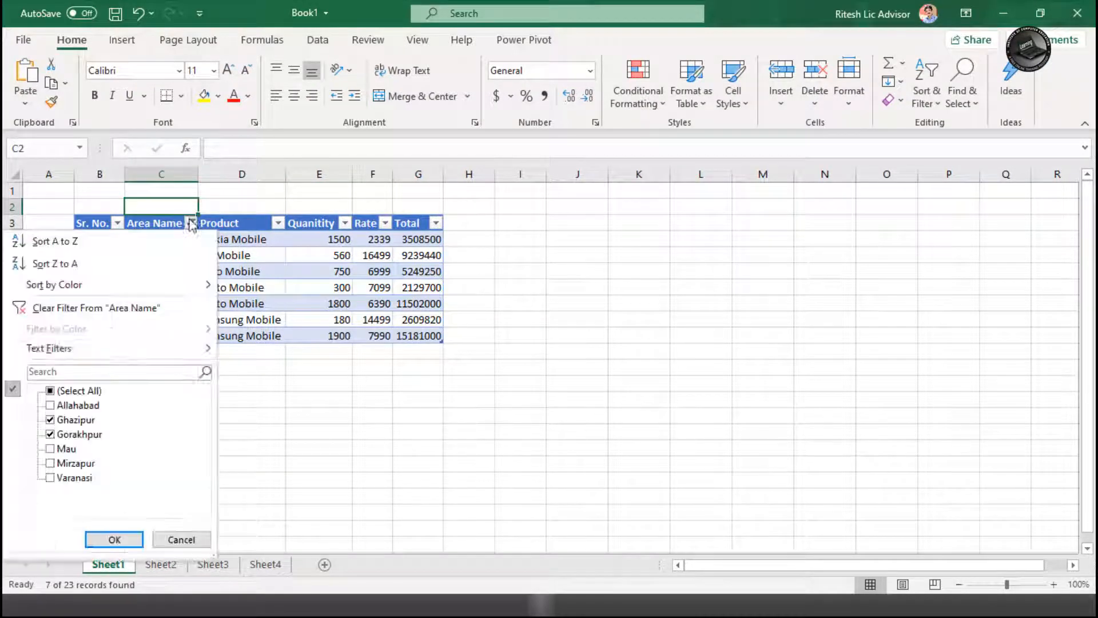
pyautogui.click(53, 392)
pyautogui.click(115, 538)
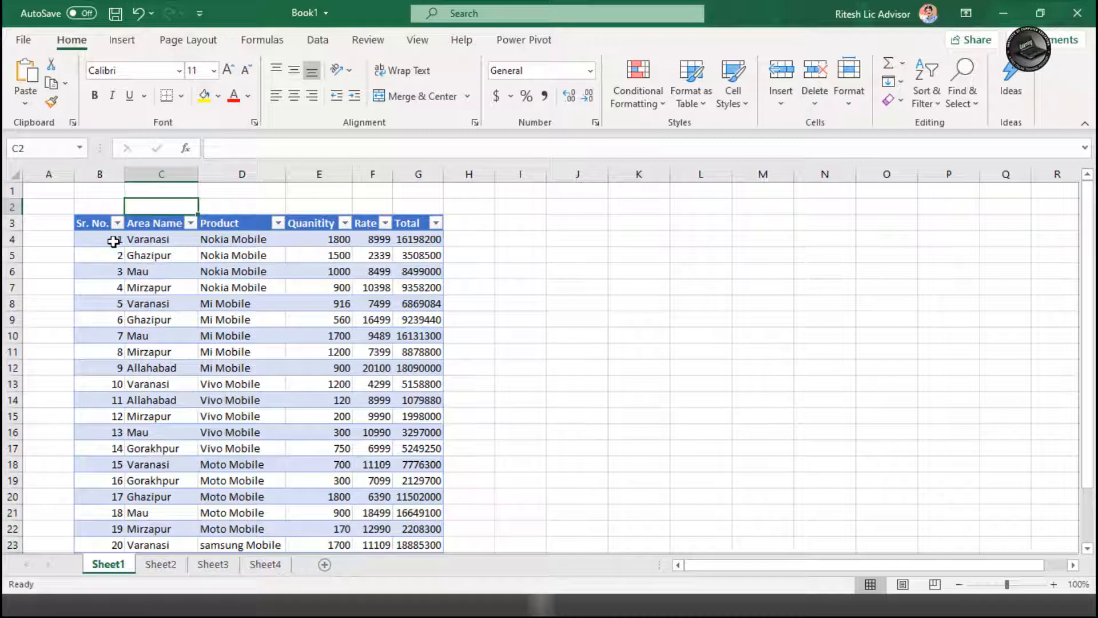
# Step: Resize the sales table to the range B3:G42, adding empty rows below the last record
pyautogui.moveTo(104, 227); pyautogui.dragTo(431, 447)
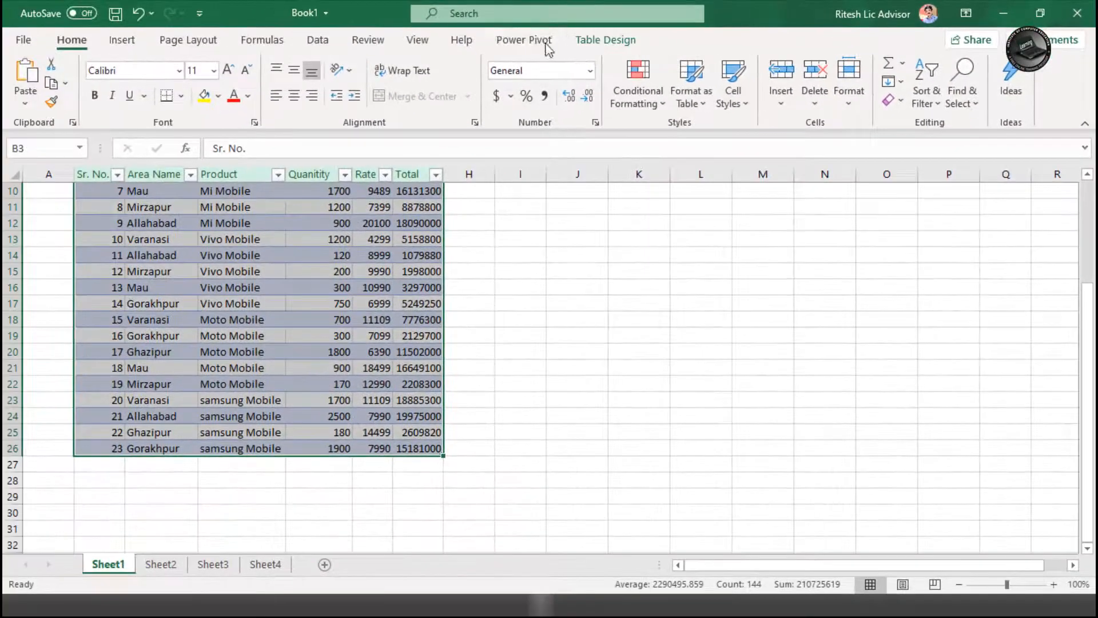
pyautogui.scroll(3, 515, 257)
pyautogui.click(606, 40)
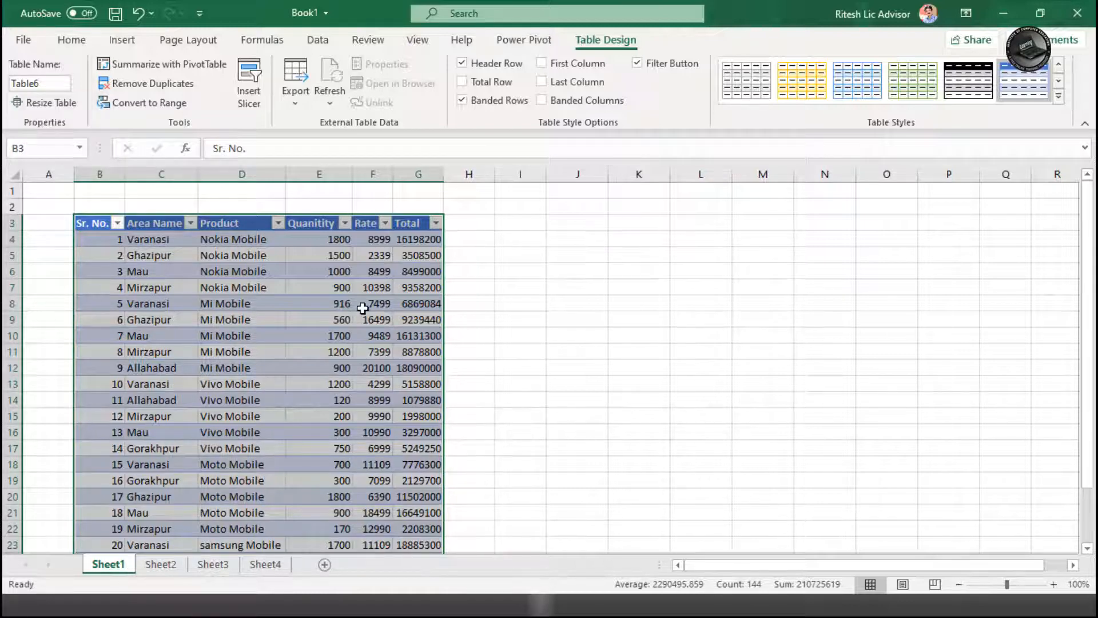
pyautogui.click(47, 103)
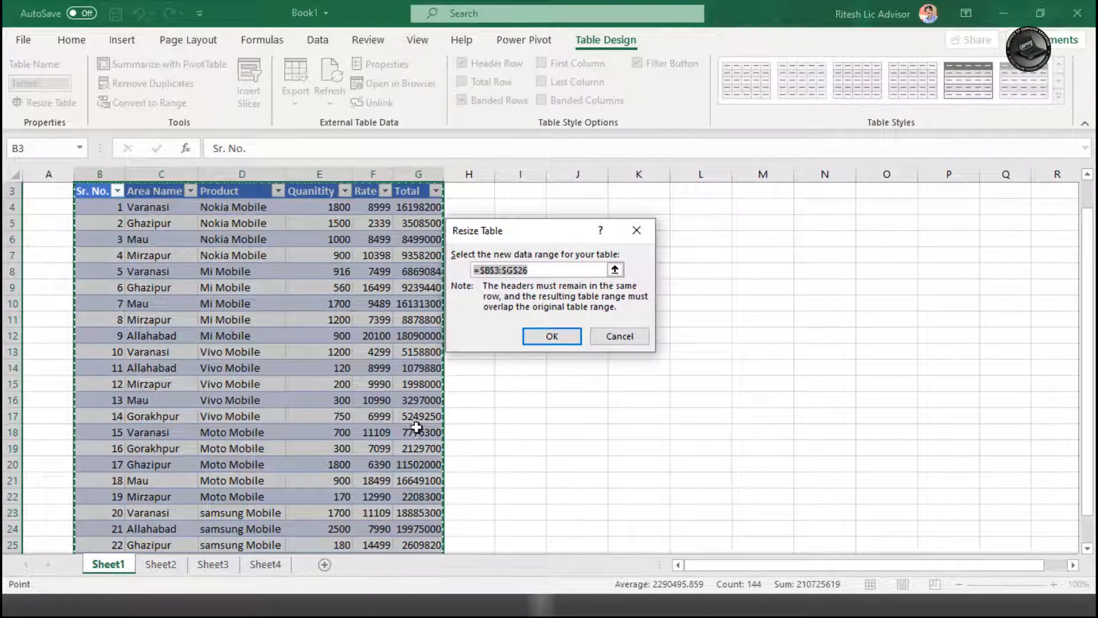
pyautogui.scroll(-4, 389, 387)
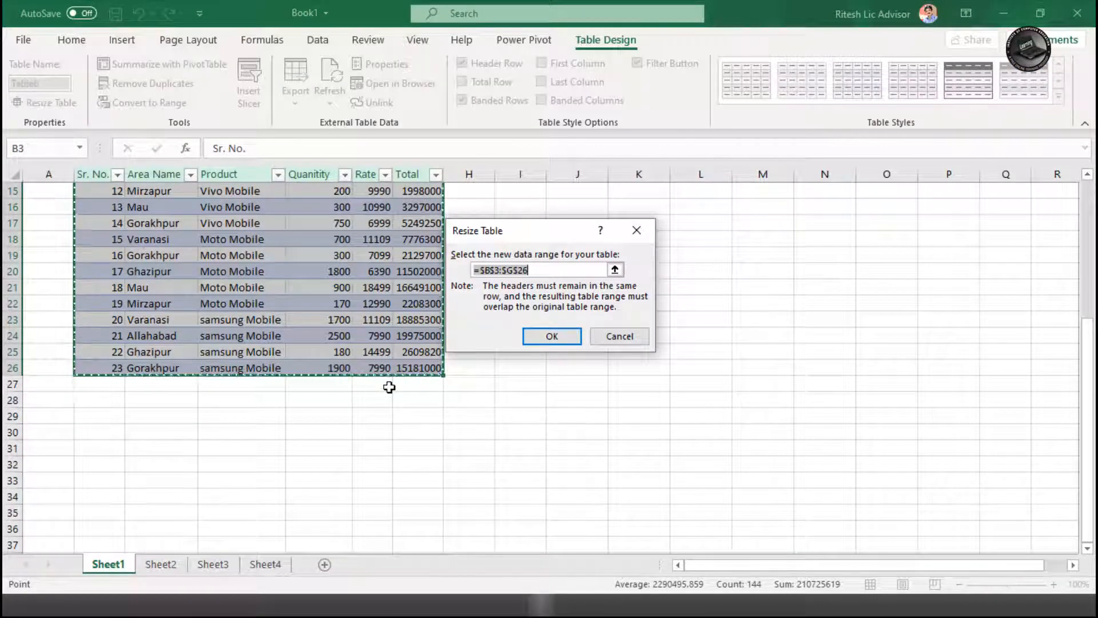
pyautogui.scroll(4, 296, 335)
pyautogui.scroll(1, 295, 336)
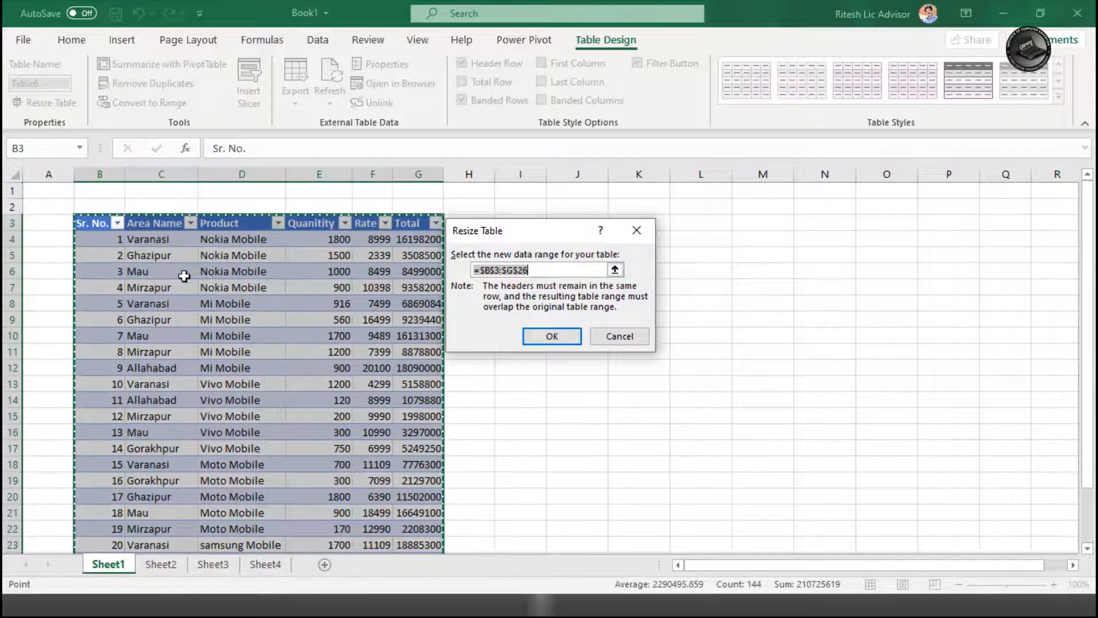
pyautogui.moveTo(105, 224); pyautogui.dragTo(422, 480)
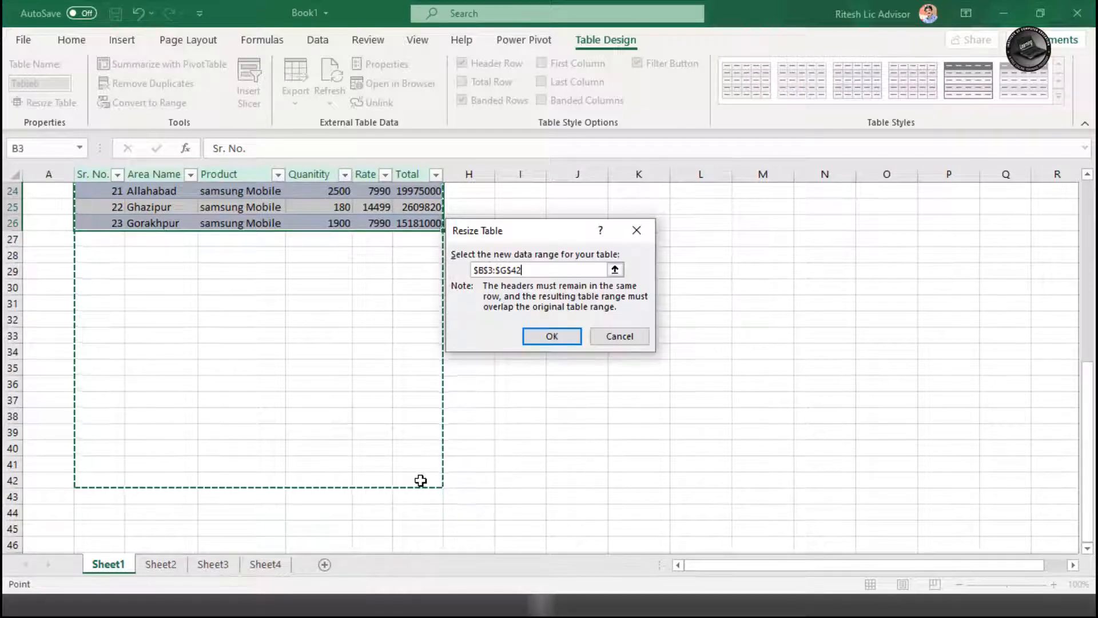
pyautogui.click(553, 337)
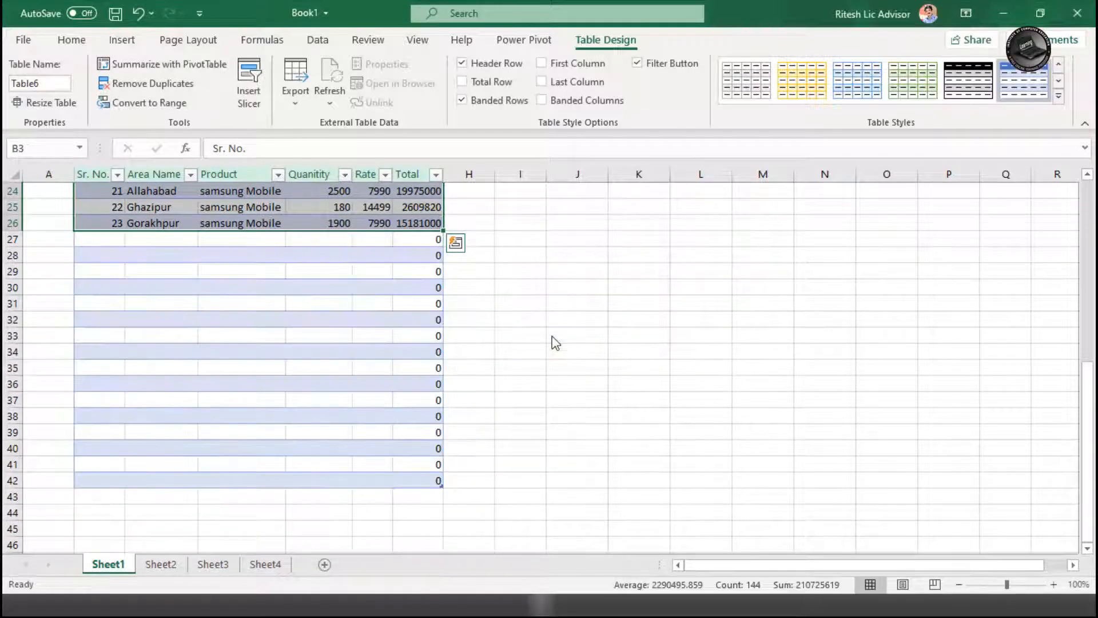
# Step: Select the added rows below the sales records, undo the table resize, and select cell E6
pyautogui.click(287, 386)
pyautogui.moveTo(103, 238); pyautogui.dragTo(408, 474)
pyautogui.hotkey('ctrl', 'z')
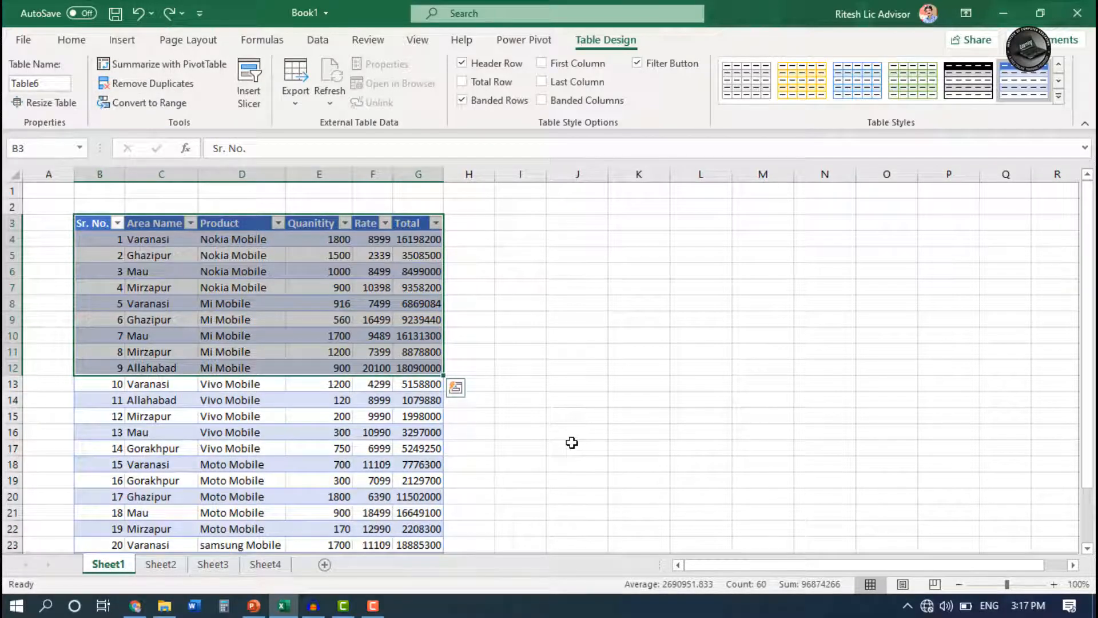
pyautogui.click(323, 274)
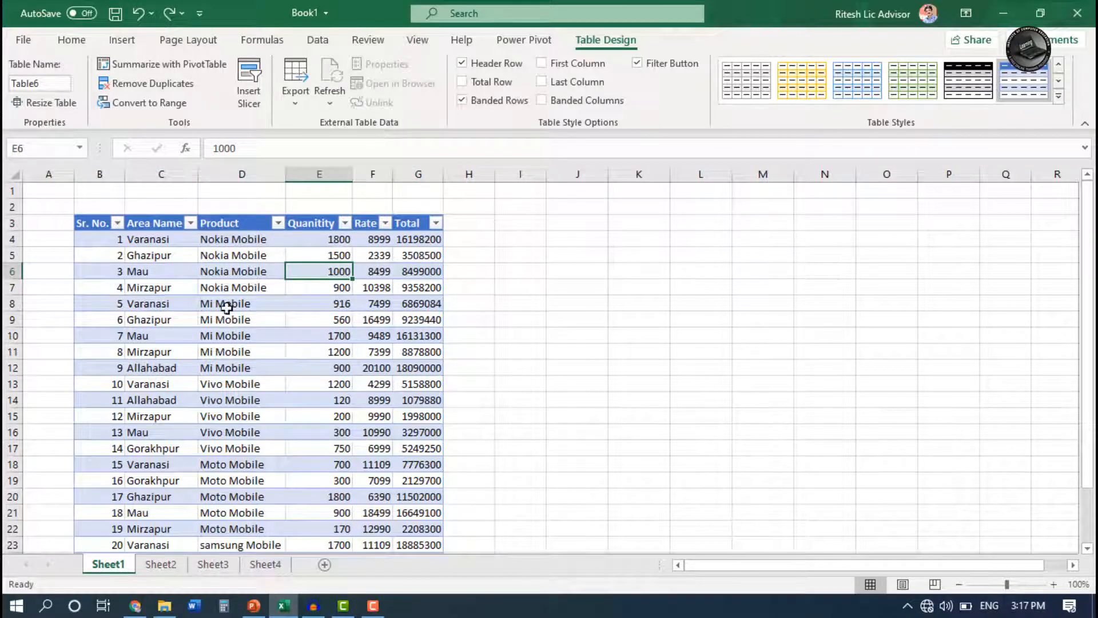
# Step: Turn off the header row of the sales table and select the emptied header cells in row 3
pyautogui.click(178, 269)
pyautogui.moveTo(103, 223); pyautogui.dragTo(402, 495)
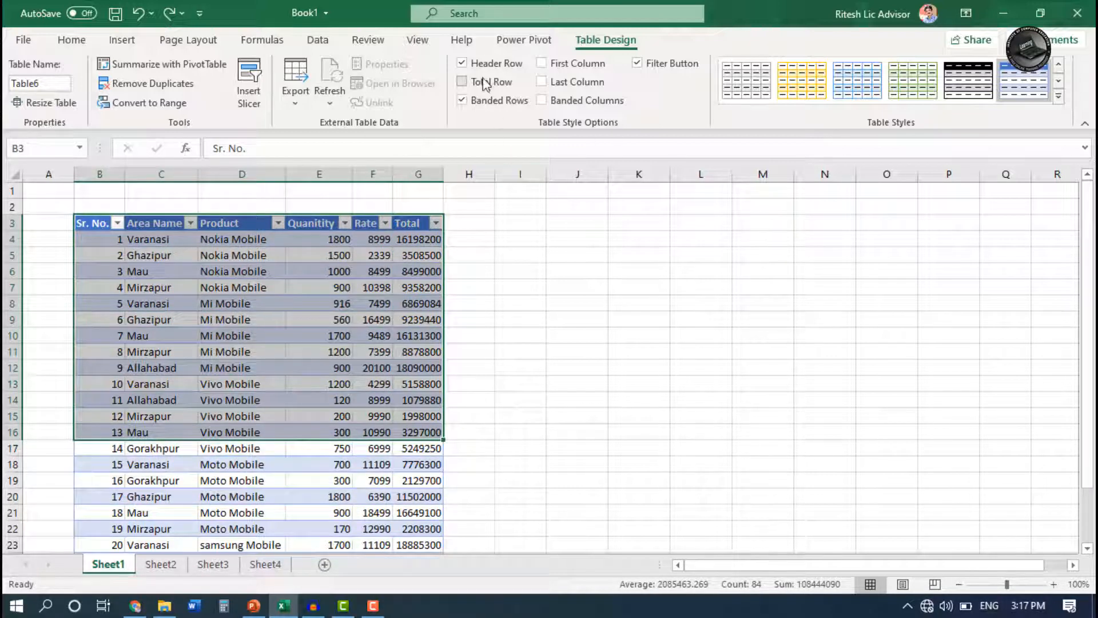
pyautogui.click(165, 286)
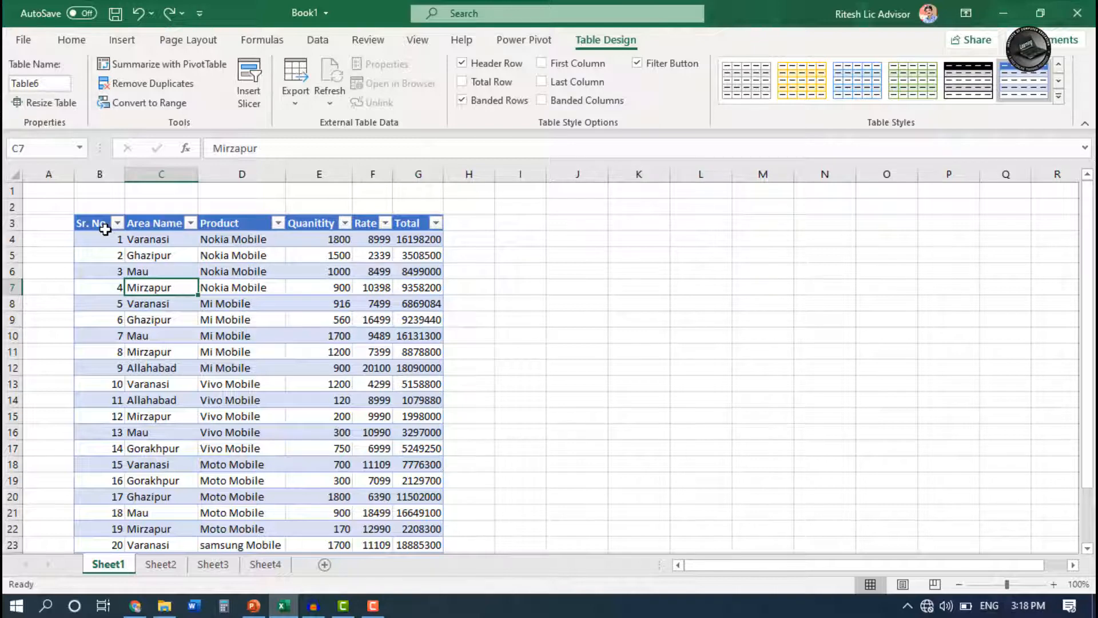
pyautogui.moveTo(105, 228); pyautogui.dragTo(440, 551)
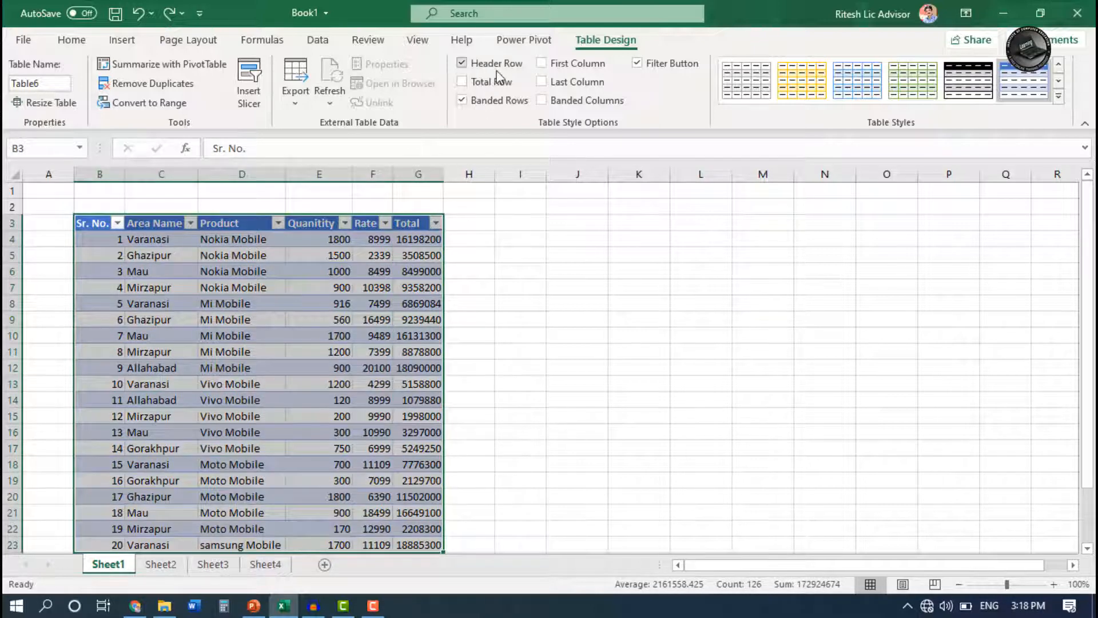
pyautogui.click(462, 63)
pyautogui.moveTo(99, 223); pyautogui.dragTo(156, 224)
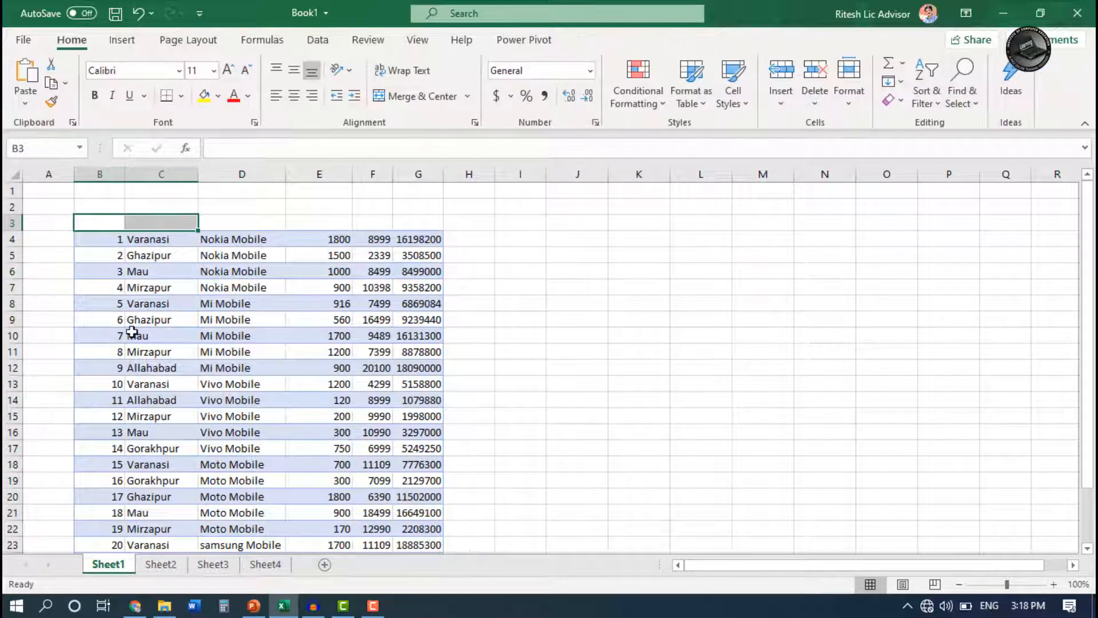
pyautogui.click(97, 223)
pyautogui.moveTo(184, 222); pyautogui.dragTo(436, 221)
# Step: Select the records in B4:G16, turn the sales table's header row back on, and select cell B4
pyautogui.moveTo(100, 241); pyautogui.dragTo(422, 435)
pyautogui.click(614, 45)
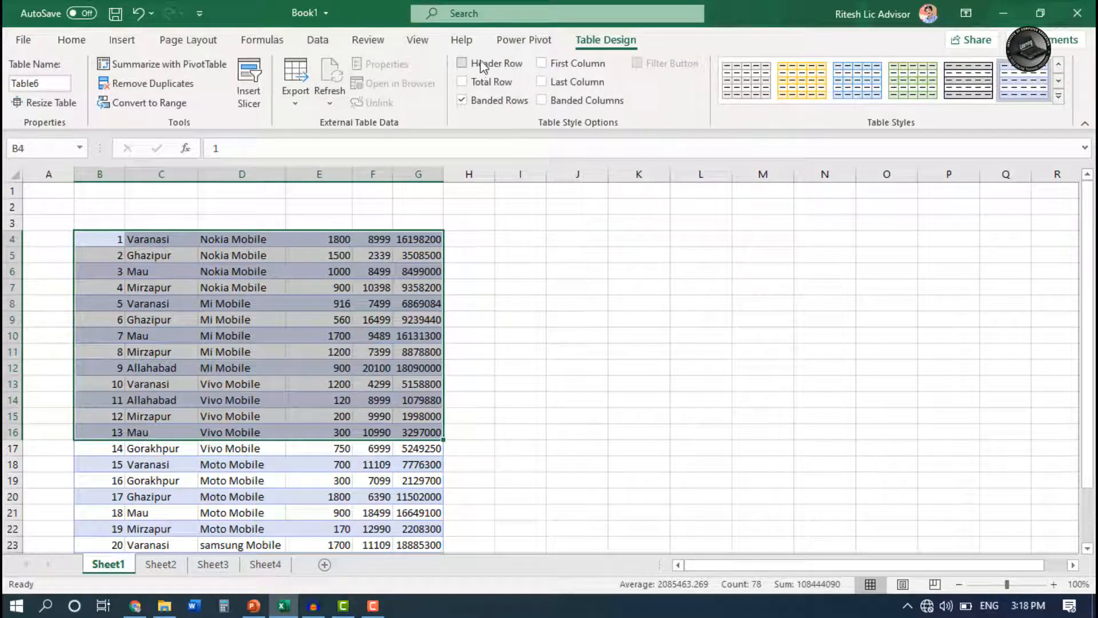
pyautogui.click(463, 64)
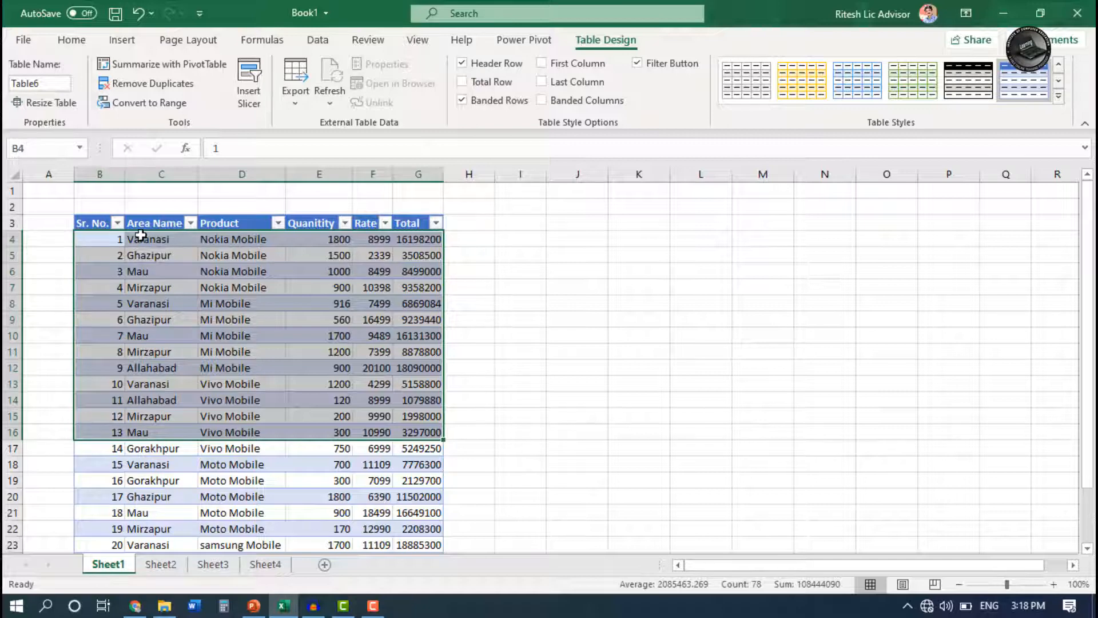
pyautogui.click(104, 239)
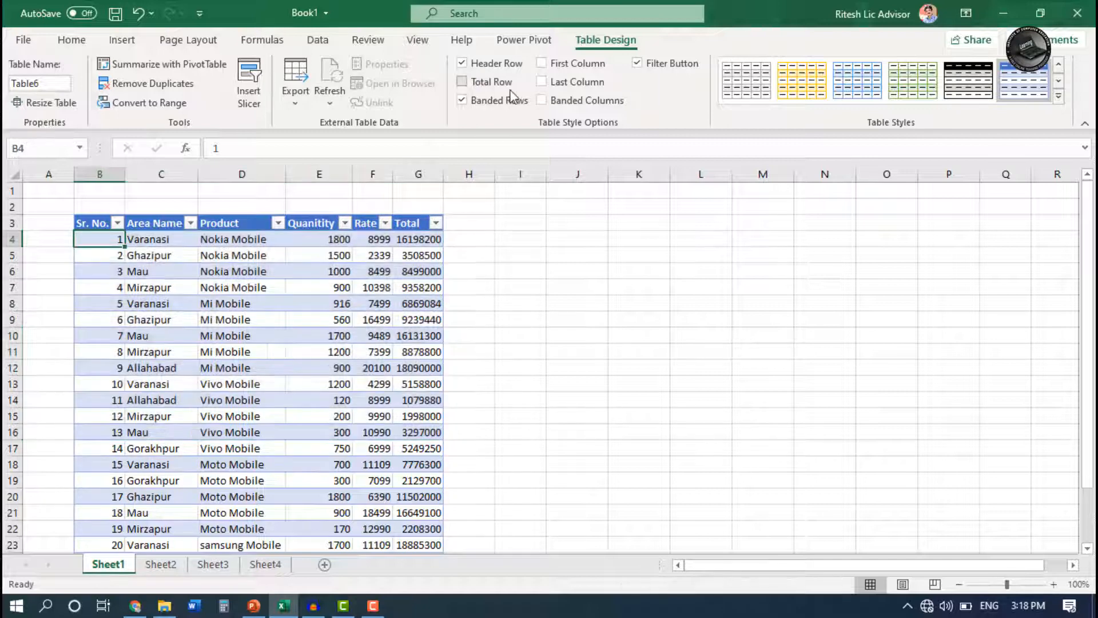
# Step: Add a total row to the sales table and autofit column G so the grand total displays in full
pyautogui.click(463, 82)
pyautogui.scroll(-5, 436, 422)
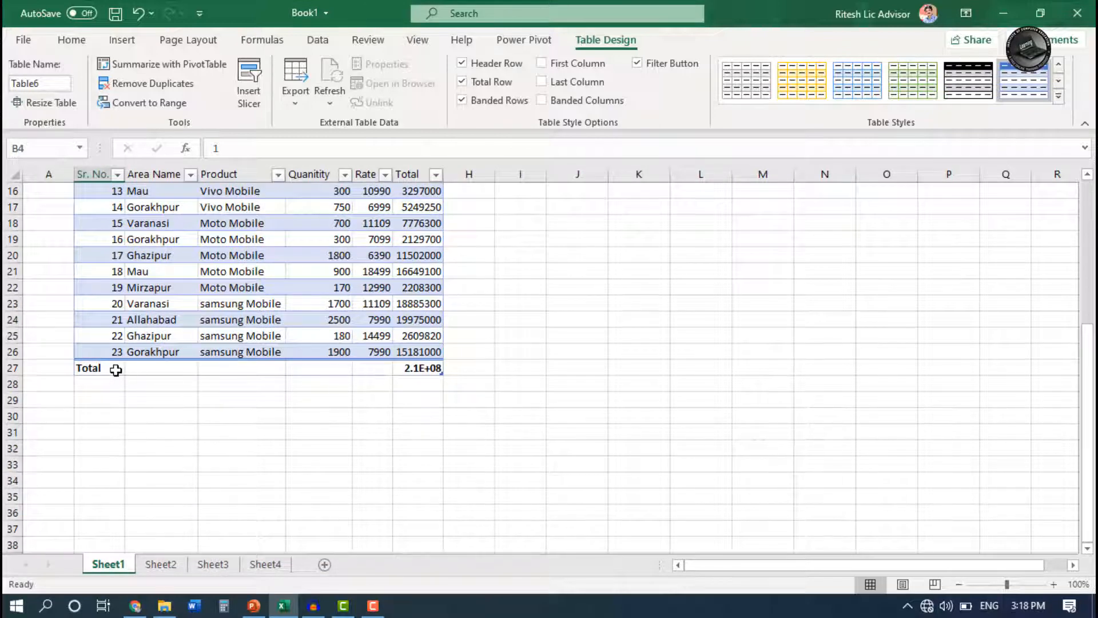
pyautogui.click(393, 368)
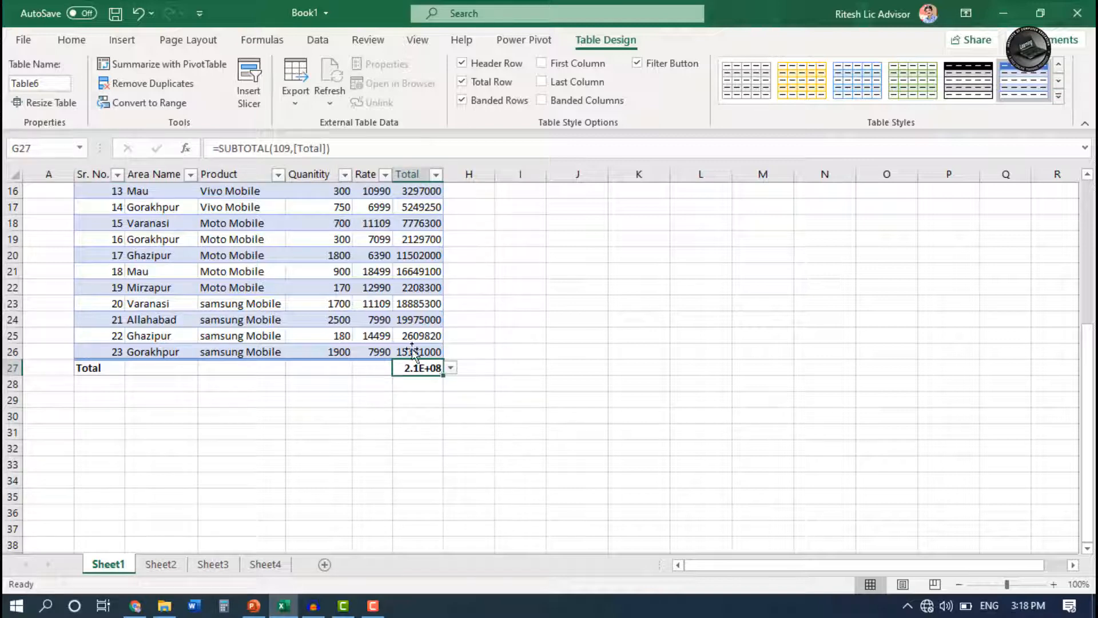
pyautogui.doubleClick(443, 170)
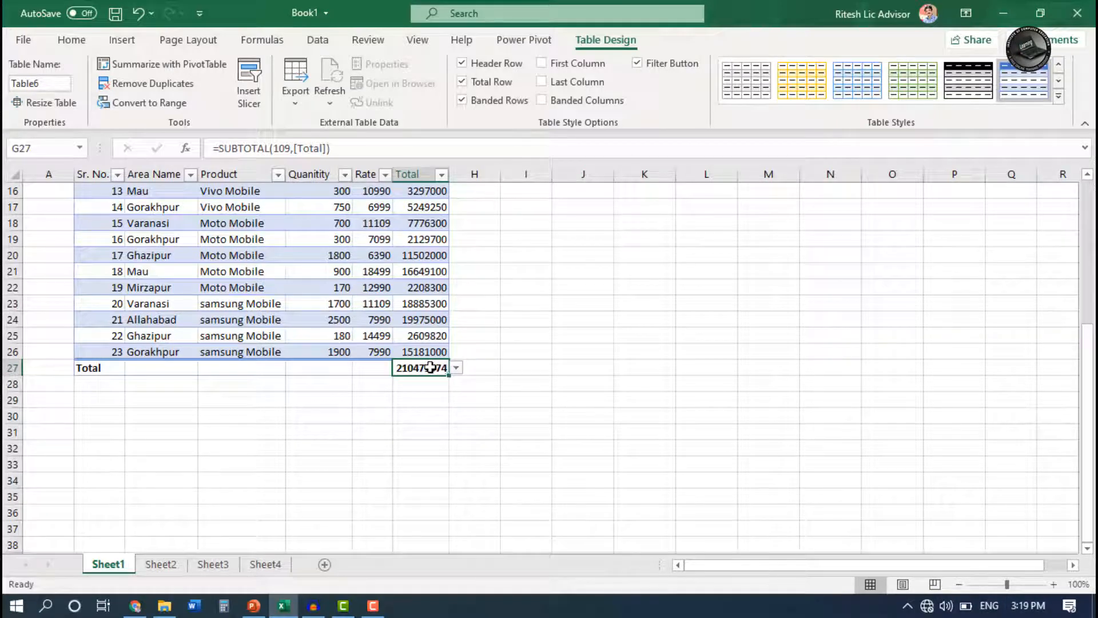
pyautogui.scroll(5, 430, 367)
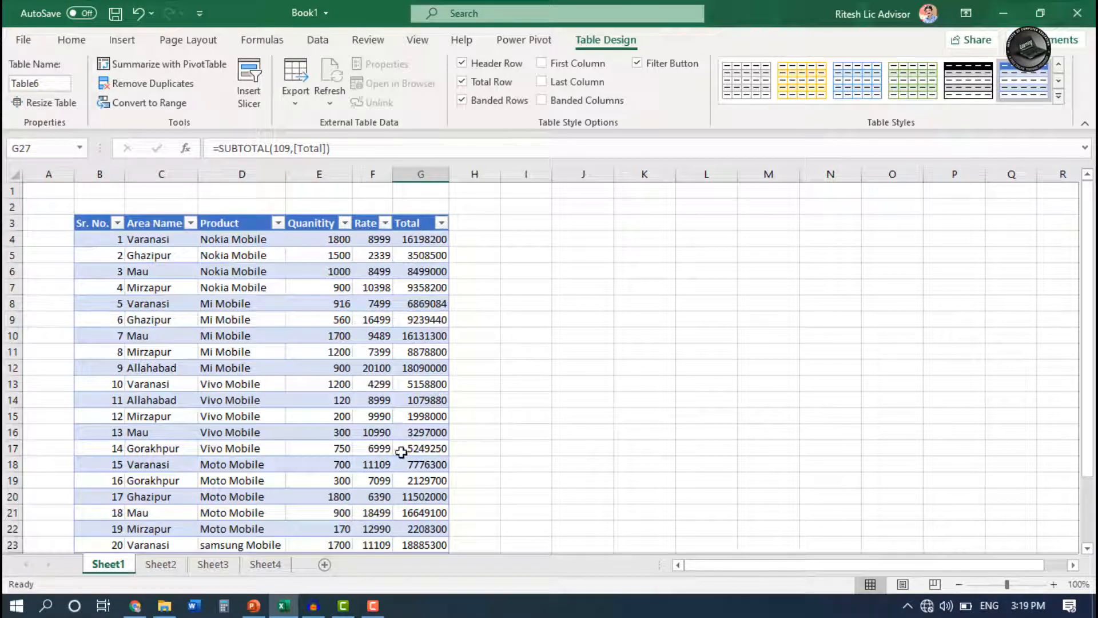
pyautogui.scroll(-6, 434, 236)
pyautogui.scroll(3, 420, 328)
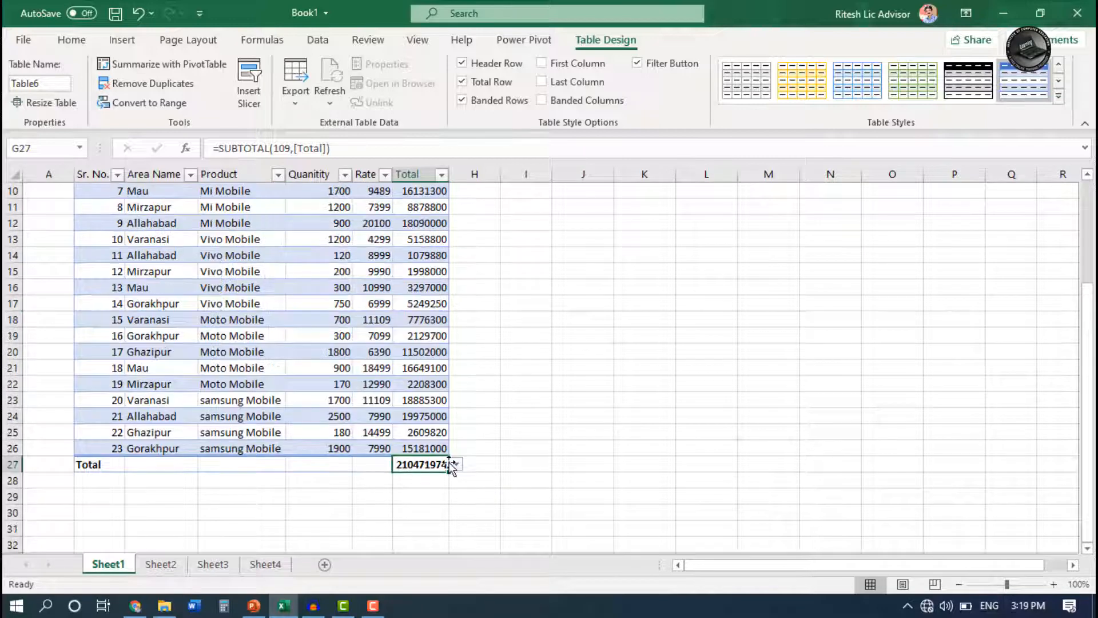
# Step: Change the Total column's summary function in the total row to Max and then to Min
pyautogui.click(456, 467)
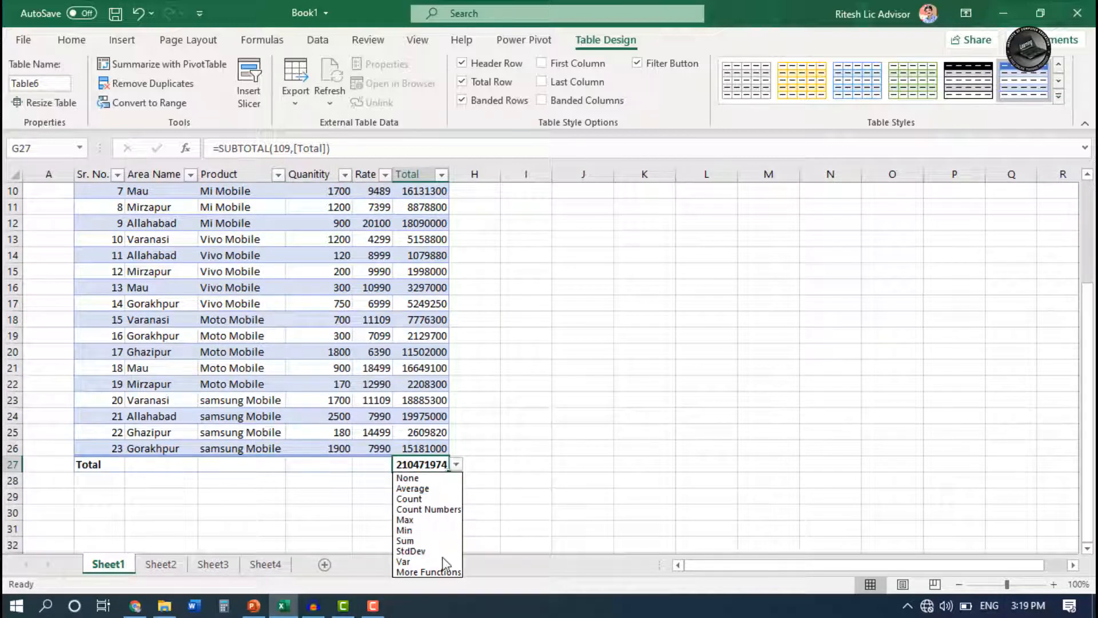
pyautogui.click(431, 520)
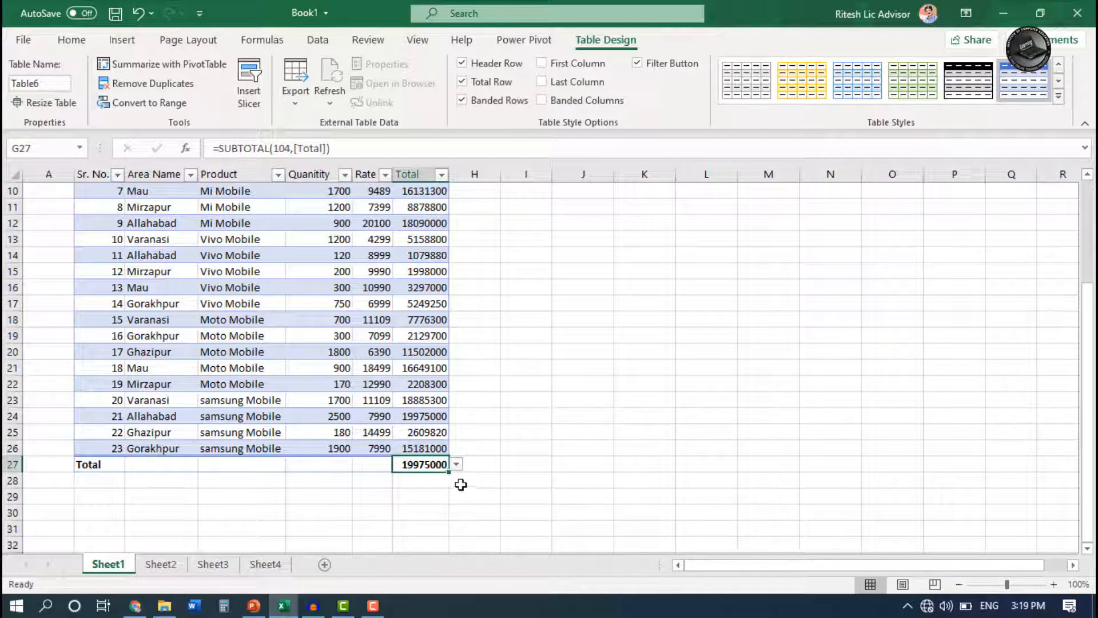
pyautogui.click(456, 464)
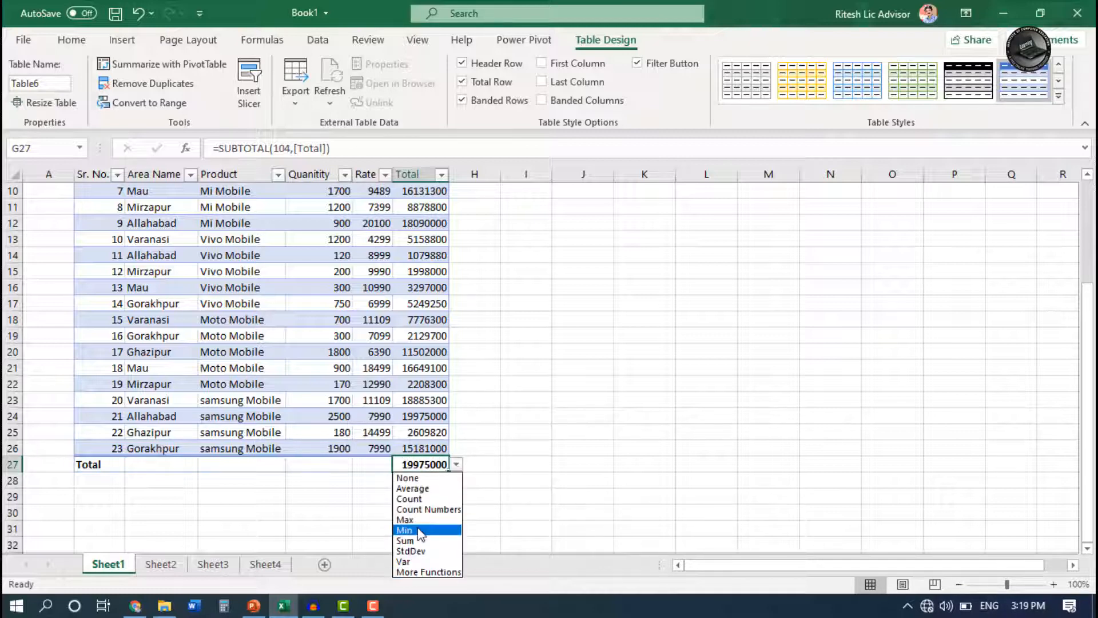
pyautogui.click(420, 530)
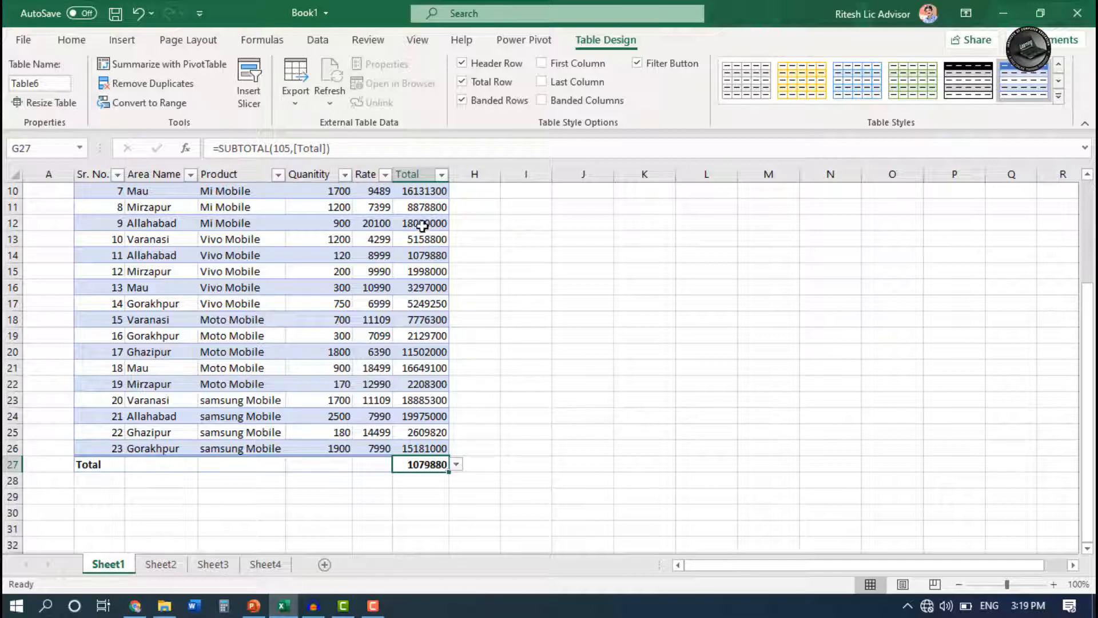
# Step: Switch the Total column's summary function in the total row to Count, check it against the records, and set it to Sum
pyautogui.click(456, 465)
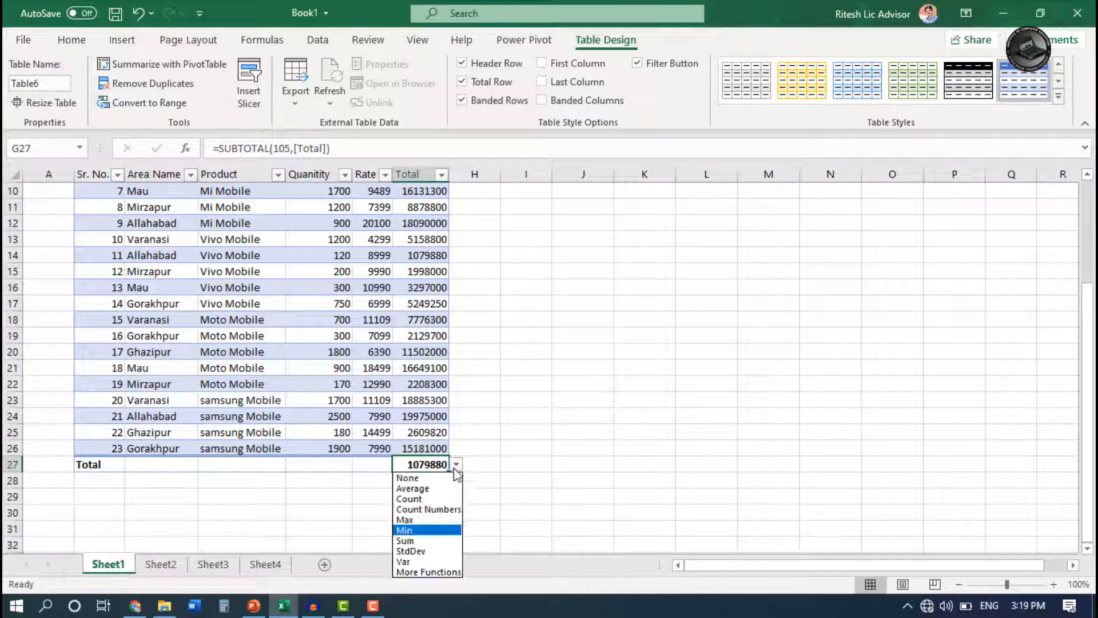
pyautogui.click(422, 501)
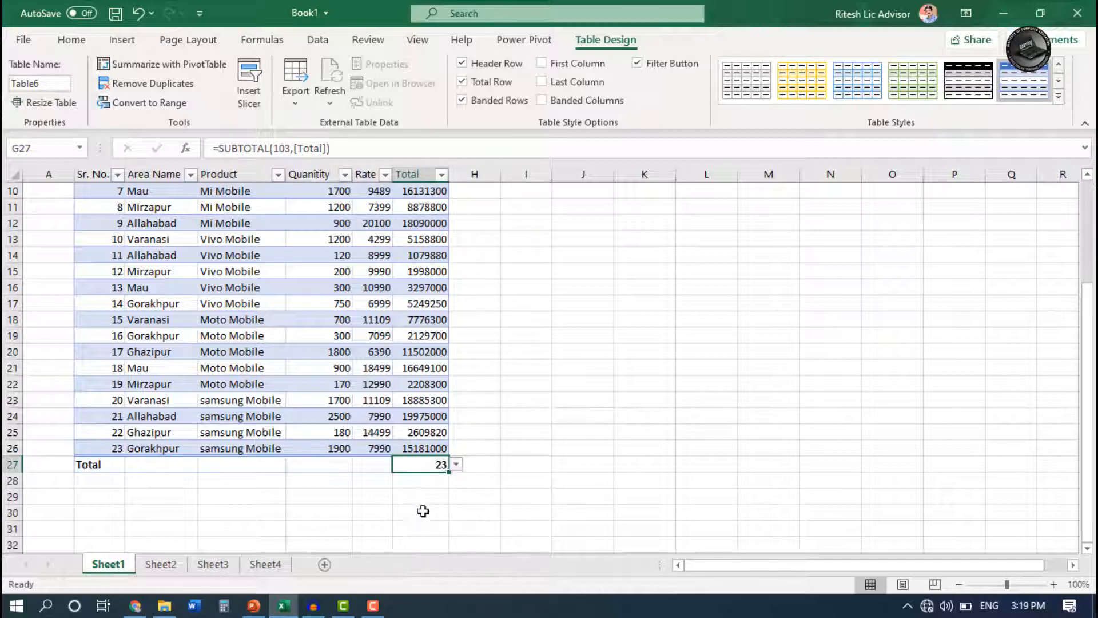
pyautogui.scroll(2, 406, 386)
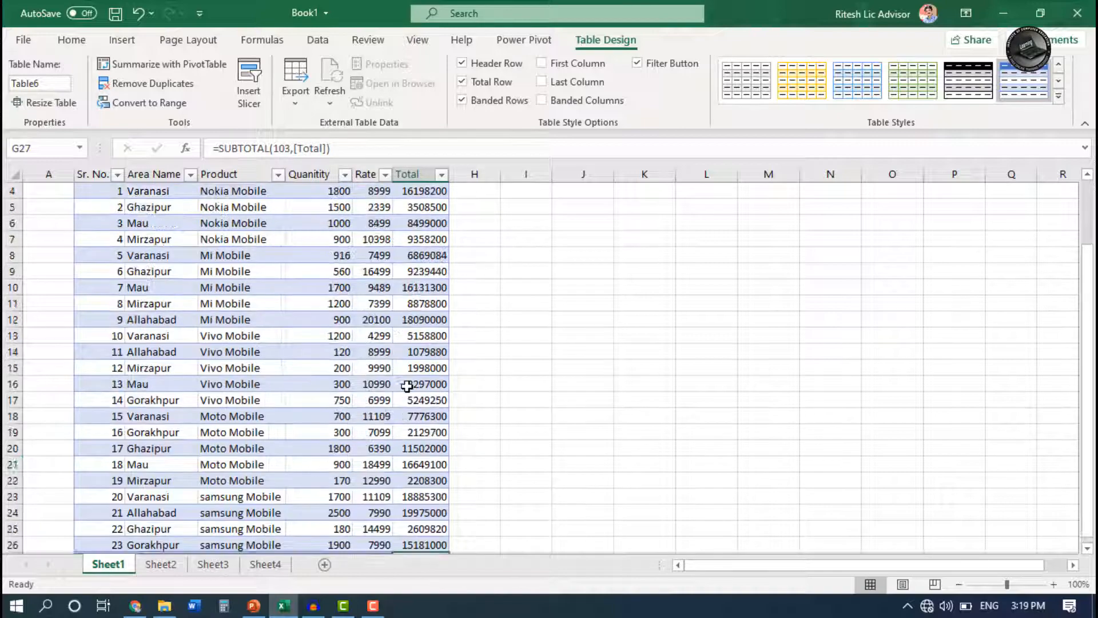
pyautogui.scroll(1, 407, 386)
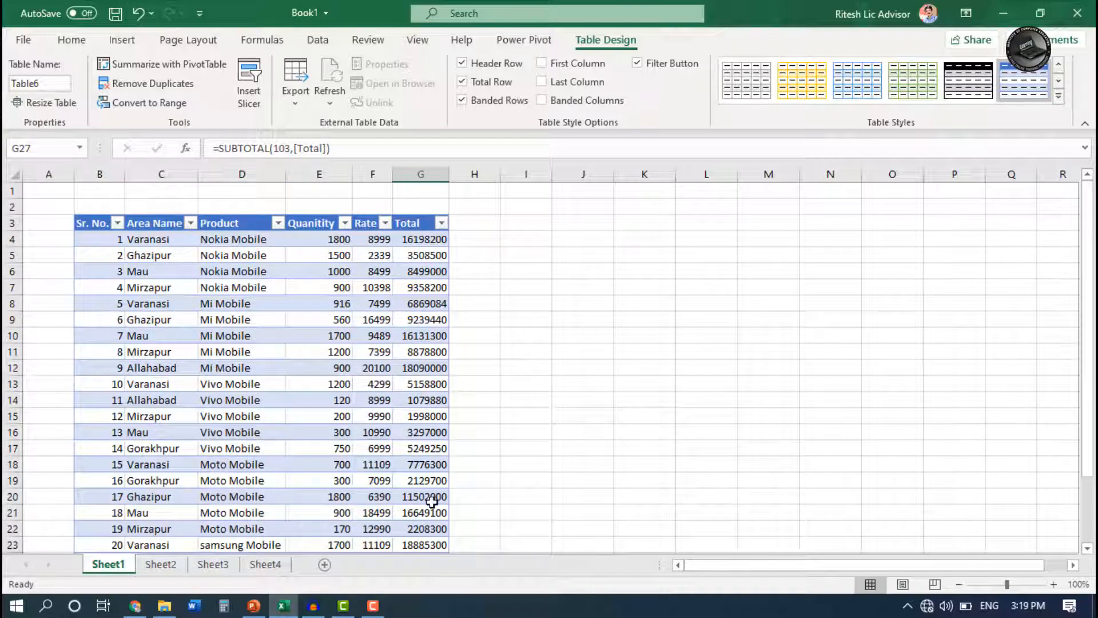
pyautogui.scroll(-4, 432, 502)
pyautogui.click(456, 417)
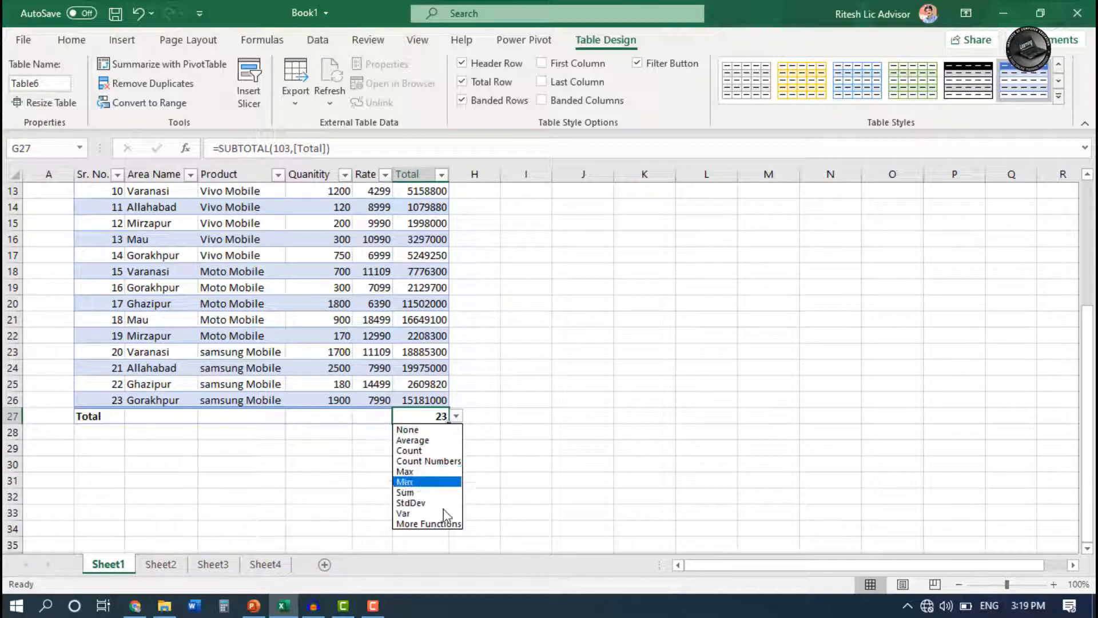
pyautogui.click(425, 493)
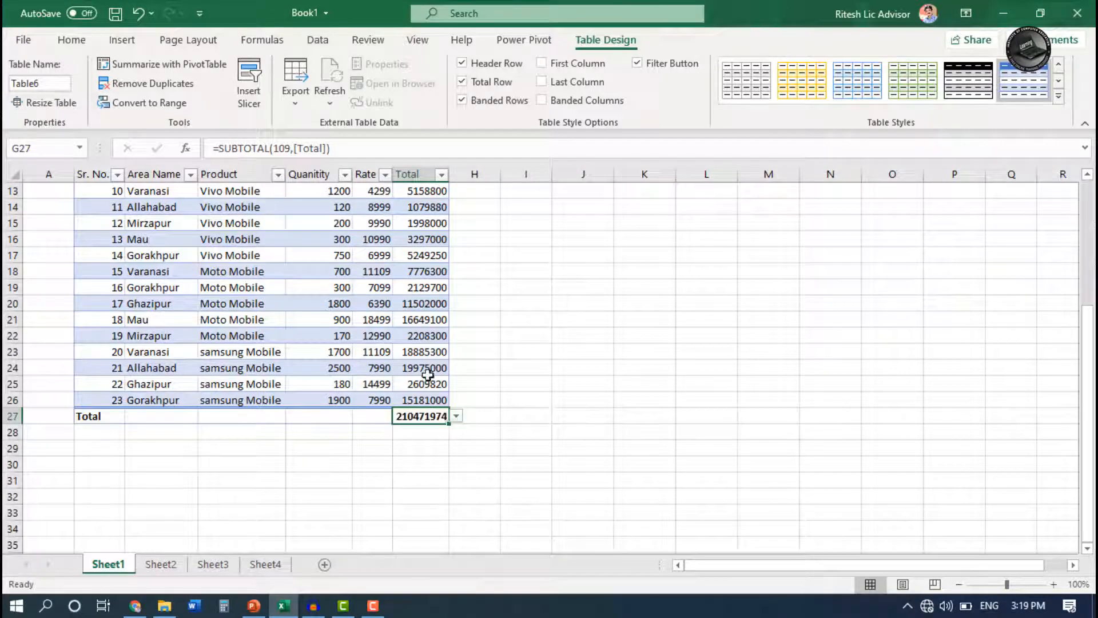
# Step: Review the summary functions offered in the total row for the Total and Rate columns without changing them
pyautogui.scroll(1, 448, 465)
pyautogui.click(456, 464)
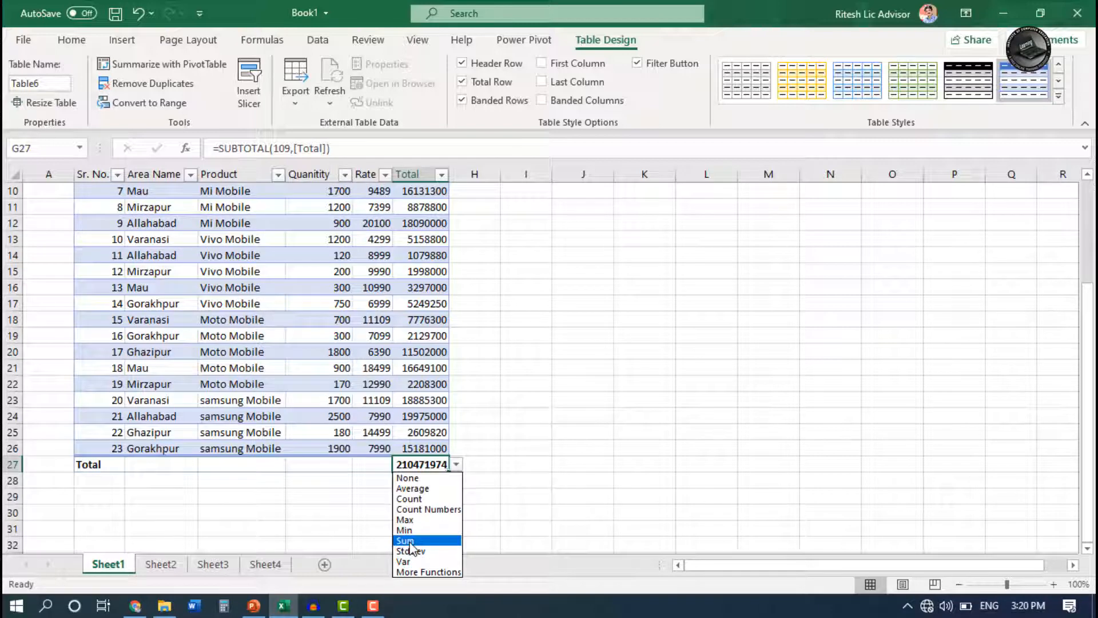
pyautogui.click(368, 462)
pyautogui.click(369, 462)
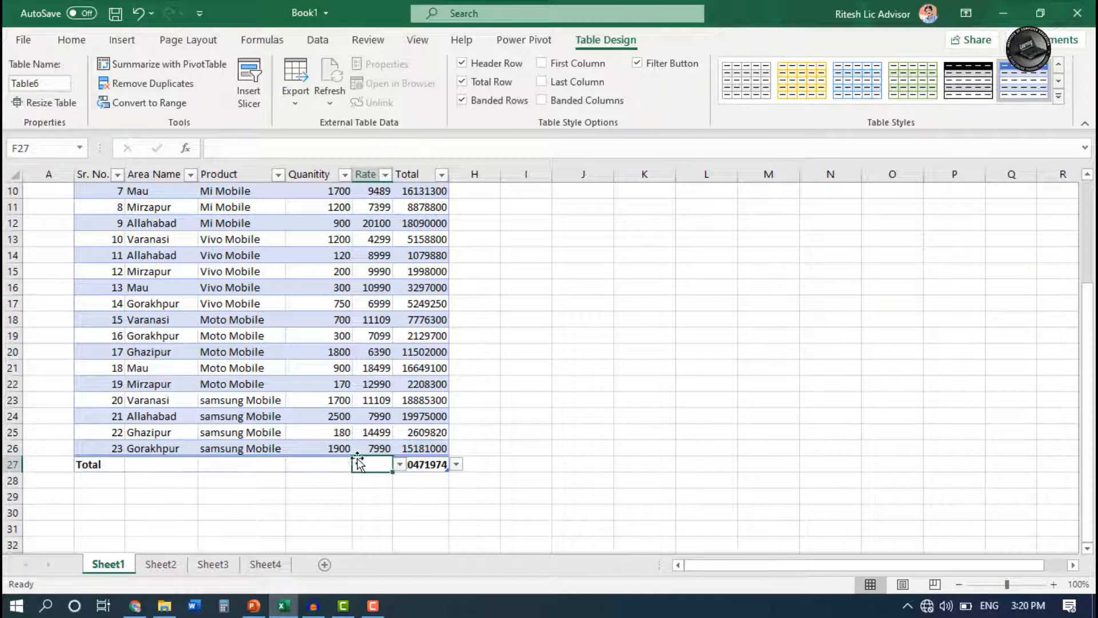
pyautogui.click(400, 465)
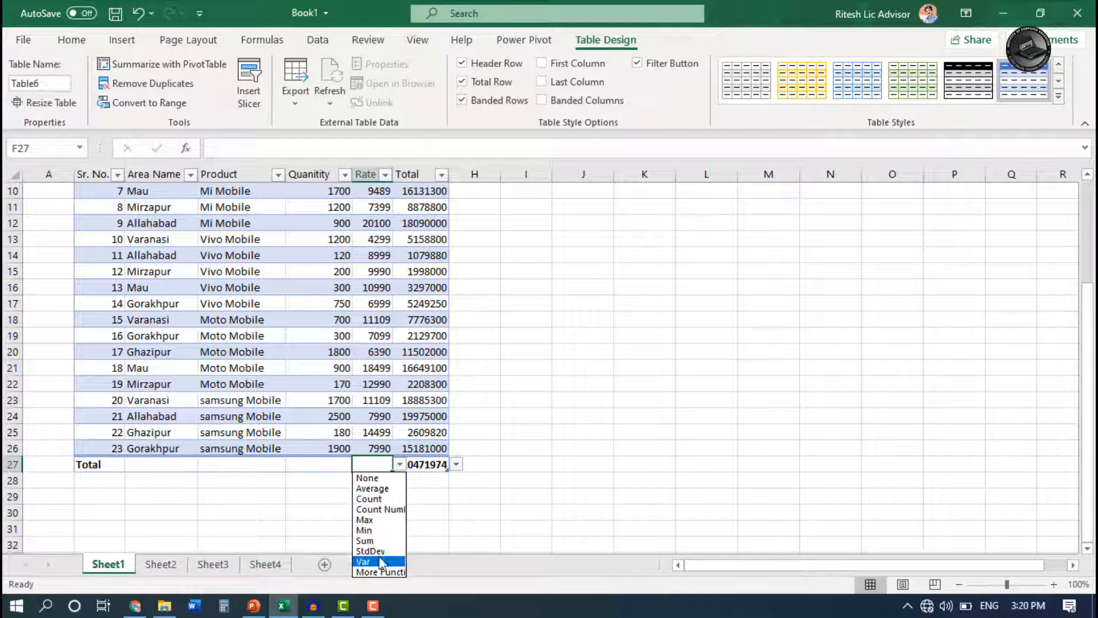
pyautogui.press('Escape')
# Step: Remove the total row from the sales table
pyautogui.click(162, 319)
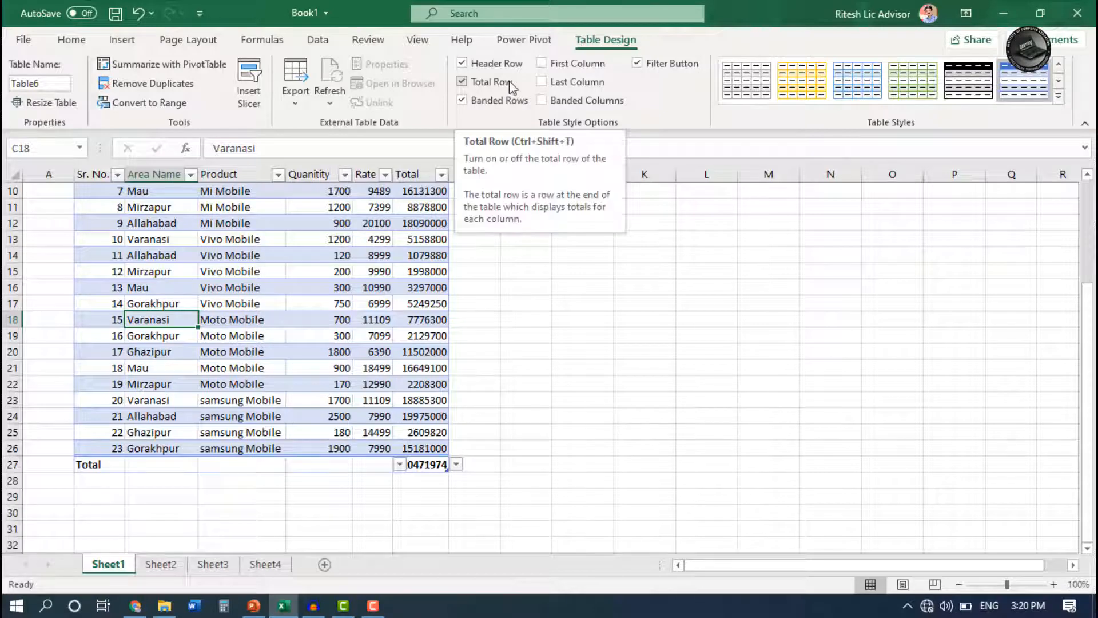
pyautogui.click(462, 81)
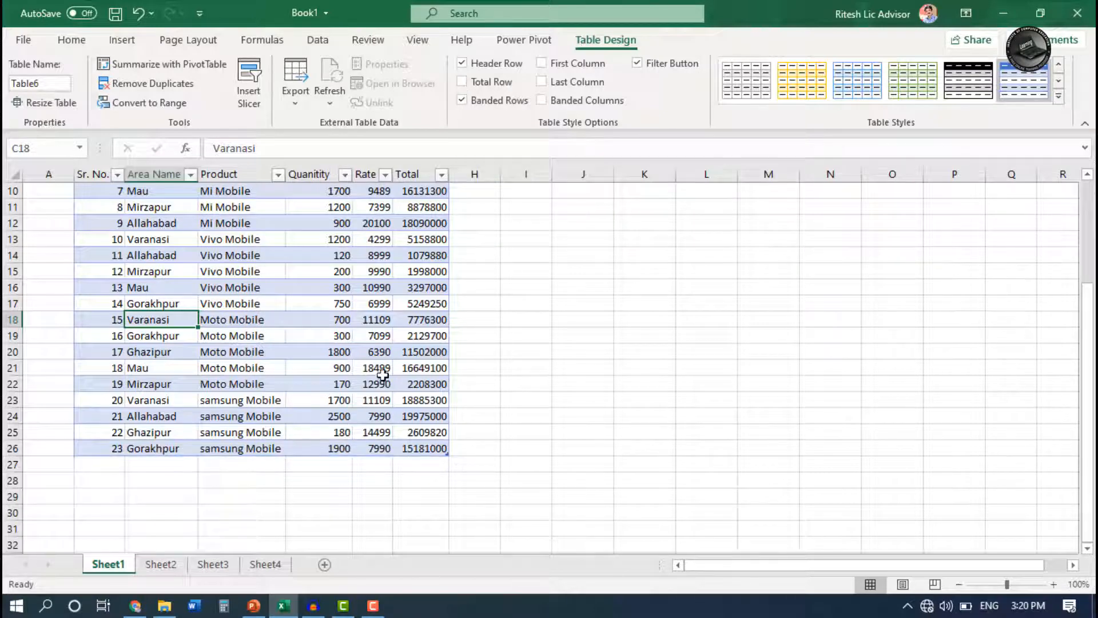
pyautogui.scroll(3, 476, 229)
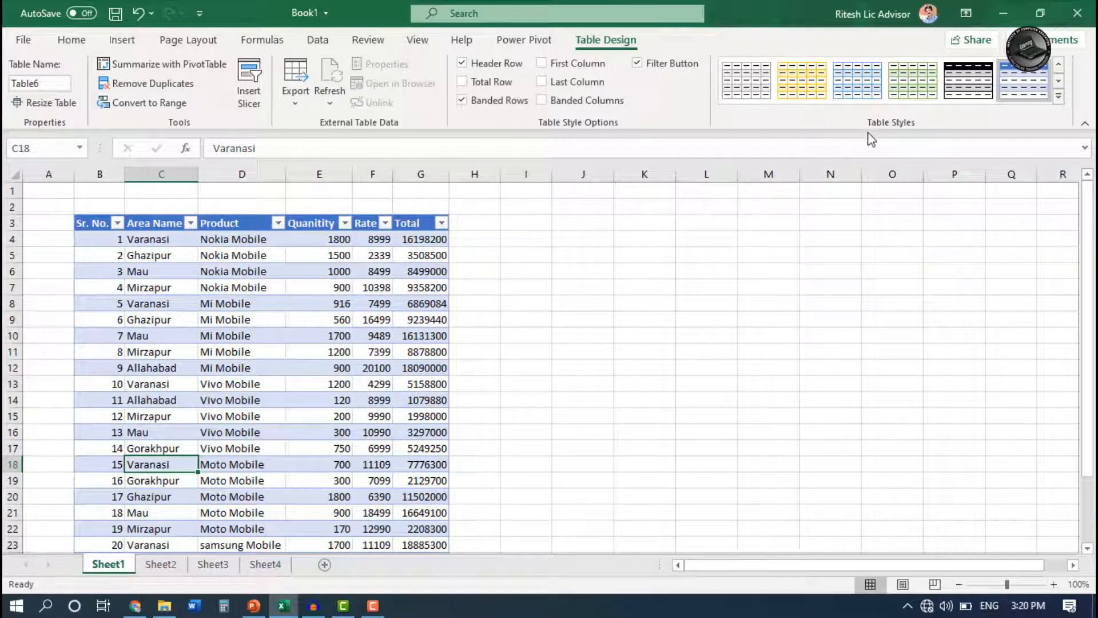
# Step: Apply the Light Blue, Table Style Medium 23 style to the sales table and select cell D9
pyautogui.moveTo(91, 223); pyautogui.dragTo(410, 532)
pyautogui.scroll(2, 370, 421)
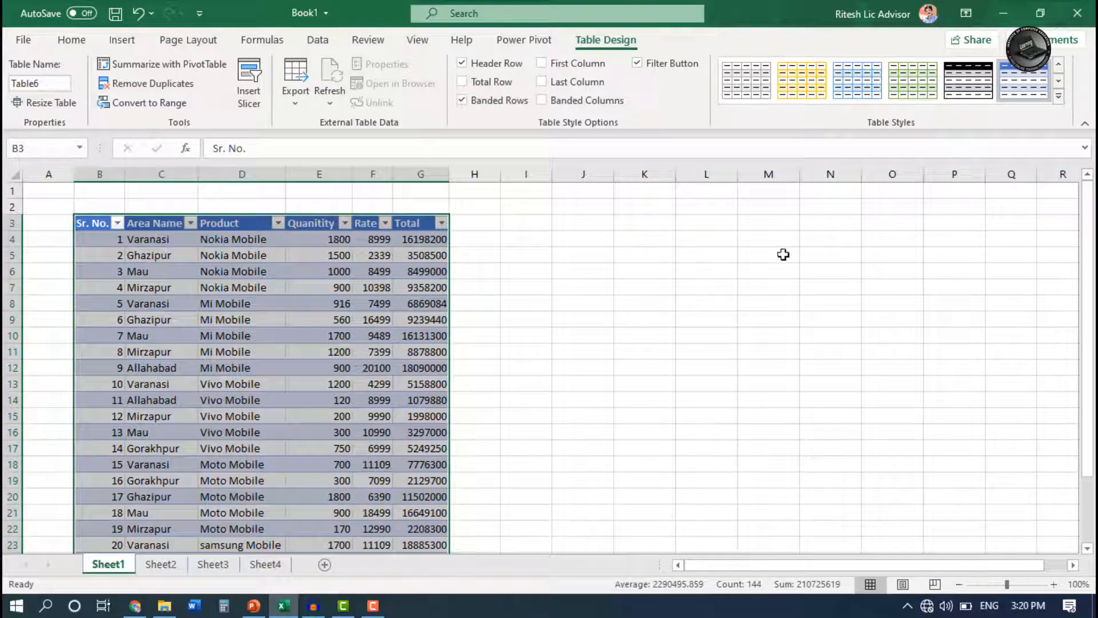
pyautogui.click(1060, 96)
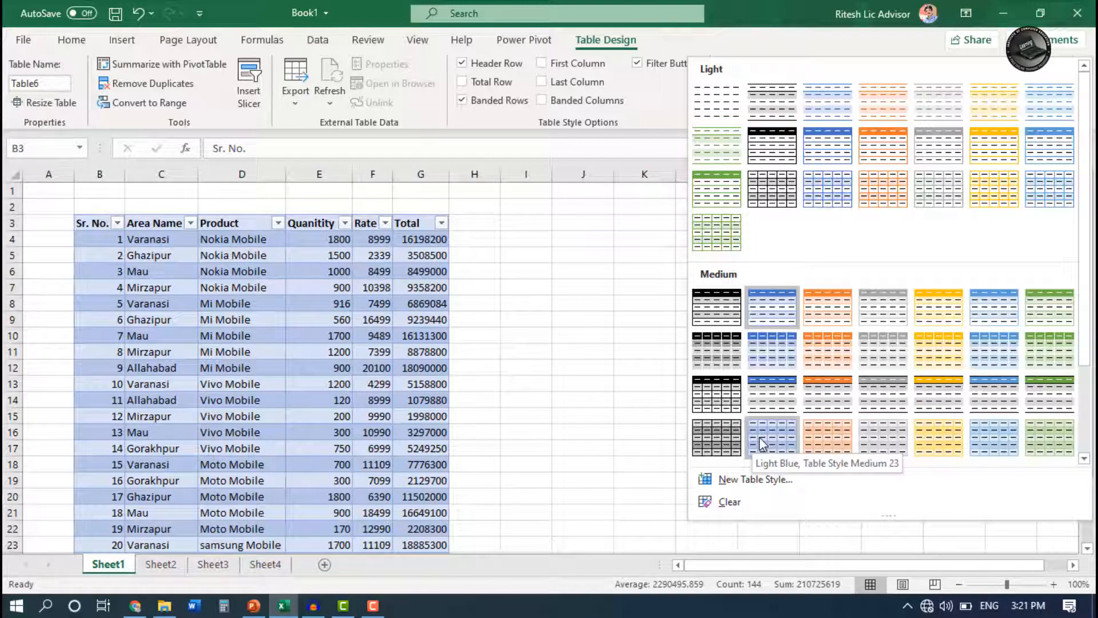
pyautogui.click(763, 443)
pyautogui.scroll(-1, 233, 358)
pyautogui.scroll(-3, 233, 359)
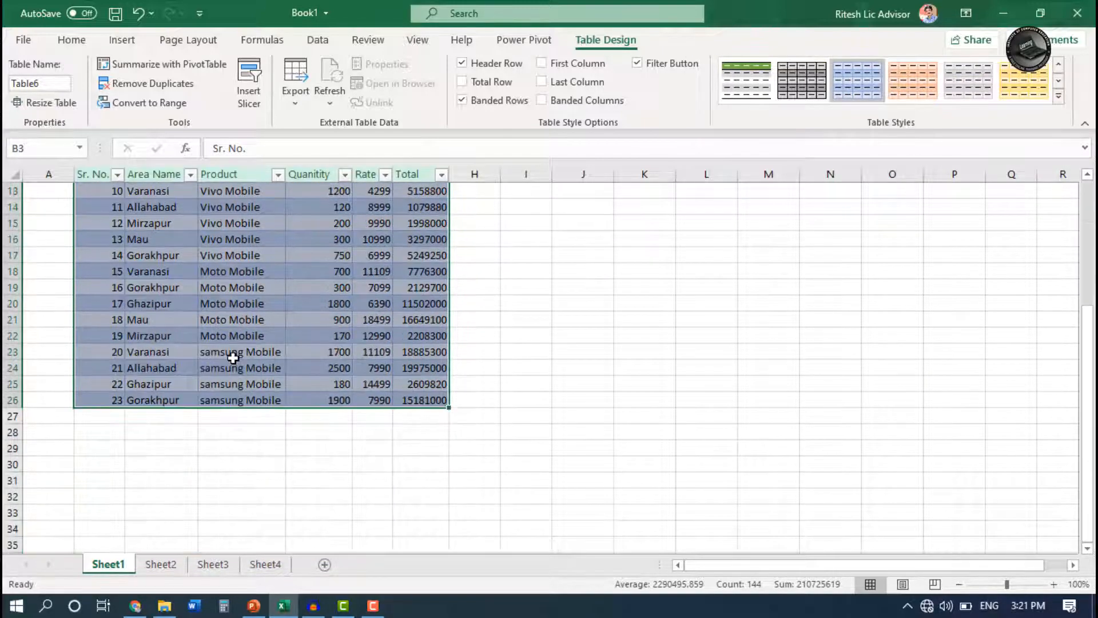
pyautogui.scroll(4, 233, 350)
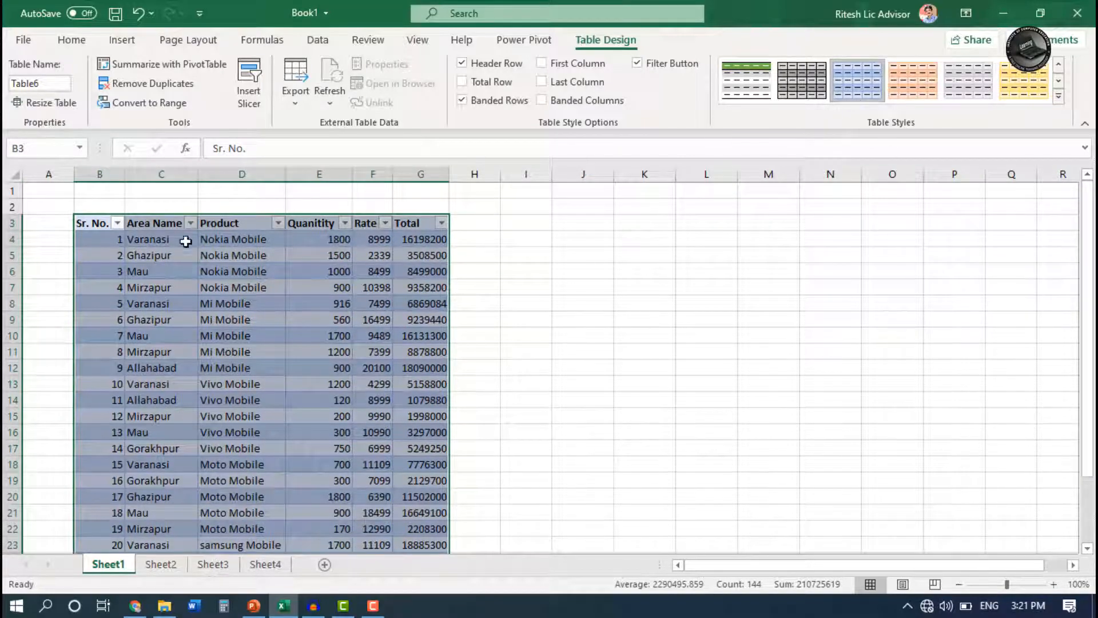
pyautogui.click(266, 401)
pyautogui.click(251, 321)
pyautogui.click(230, 287)
pyautogui.click(231, 273)
pyautogui.click(247, 322)
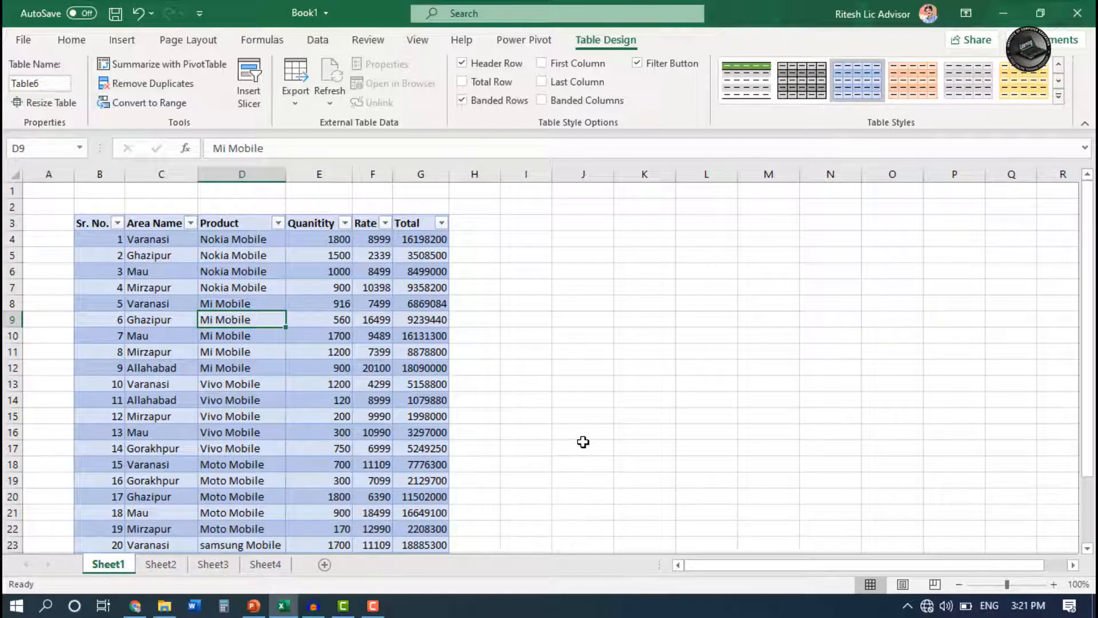